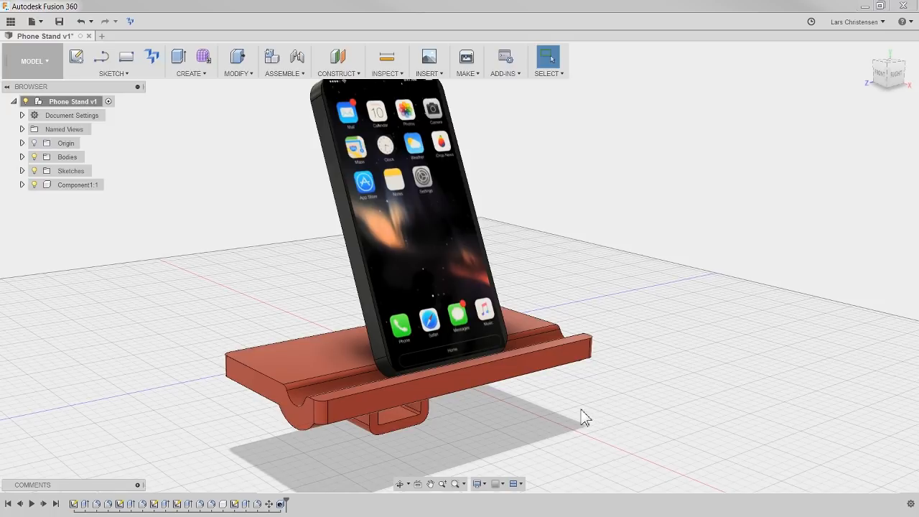
Inspect the phone stand from above and below, and highlight the phone component, Component1:1, in the model
middle_click_drag(636, 365, 651, 387, "shift")
key("Escape")
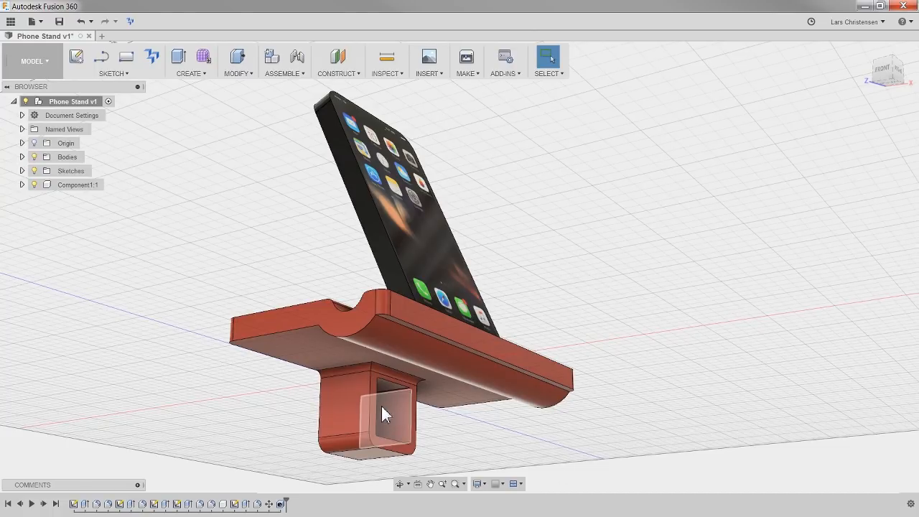
middle_click_drag(470, 418, 457, 432, "shift")
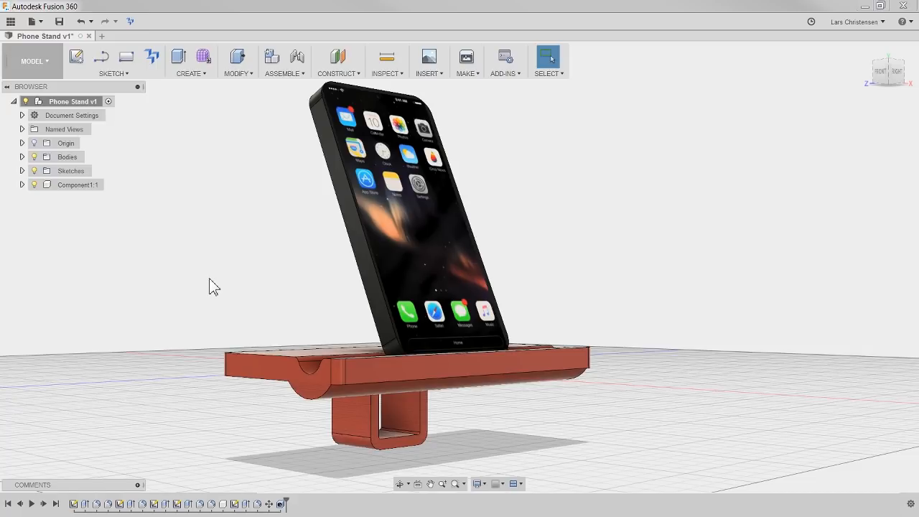
middle_click_drag(232, 276, 226, 293, "shift")
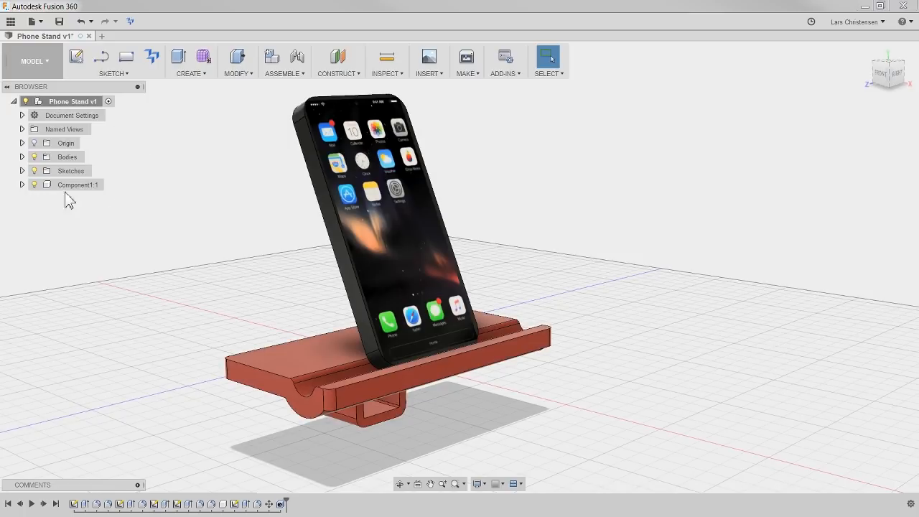
left_click(96, 184)
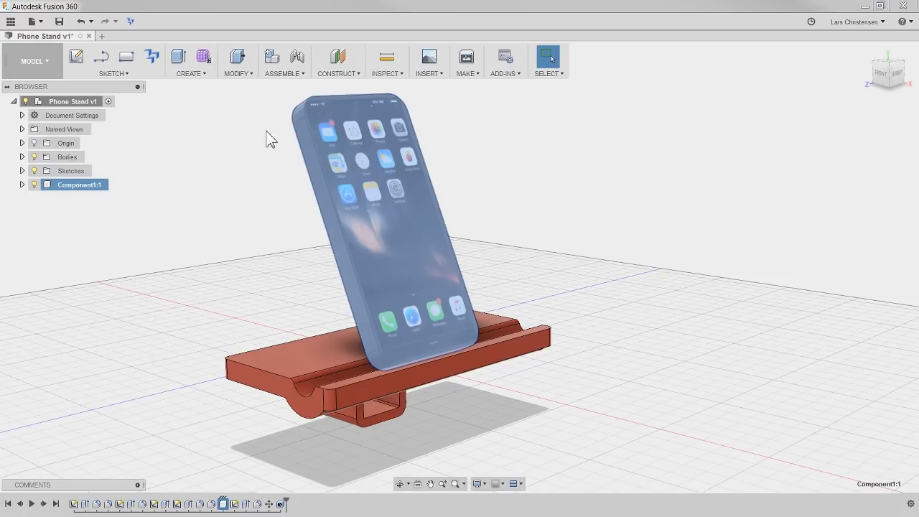
left_click(578, 183)
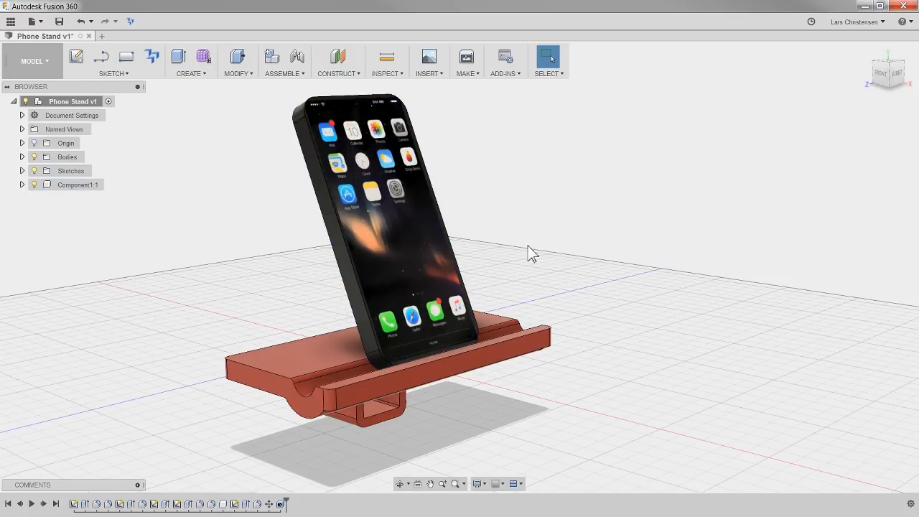
left_click(72, 185)
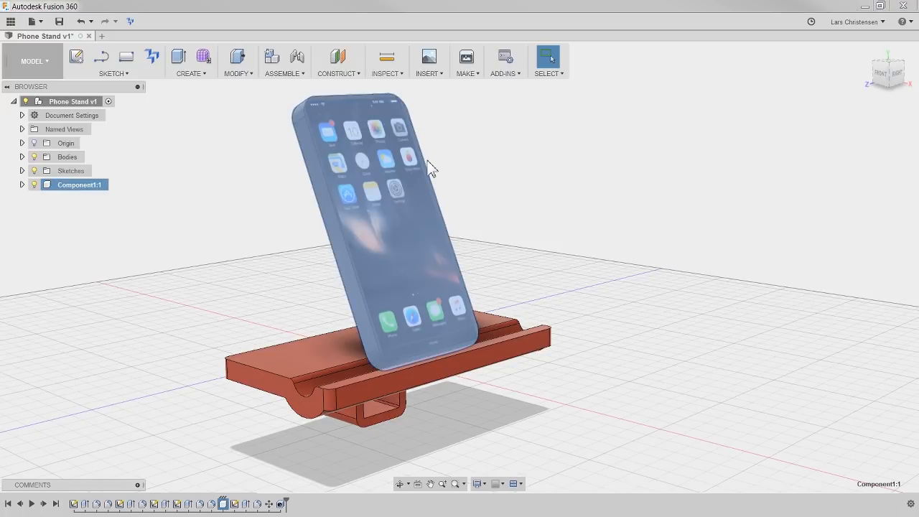
left_click(203, 178)
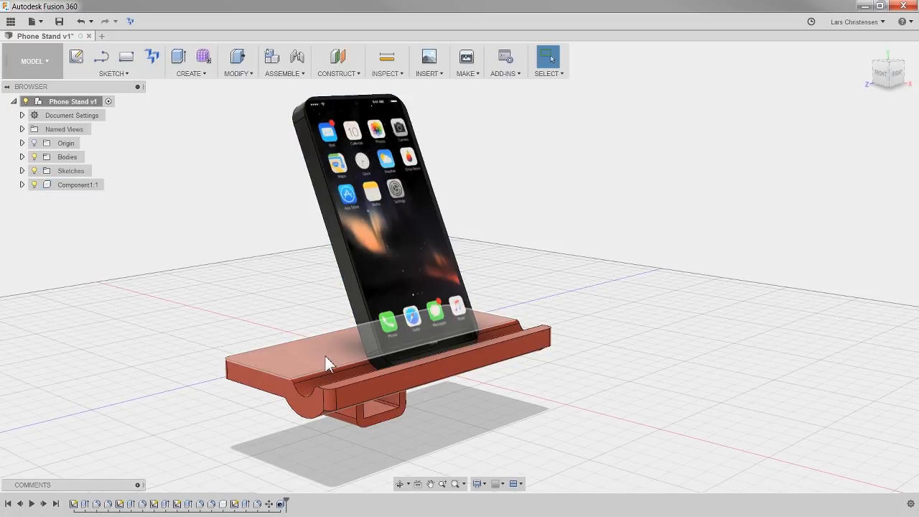
middle_click_drag(333, 350, 413, 335, "shift")
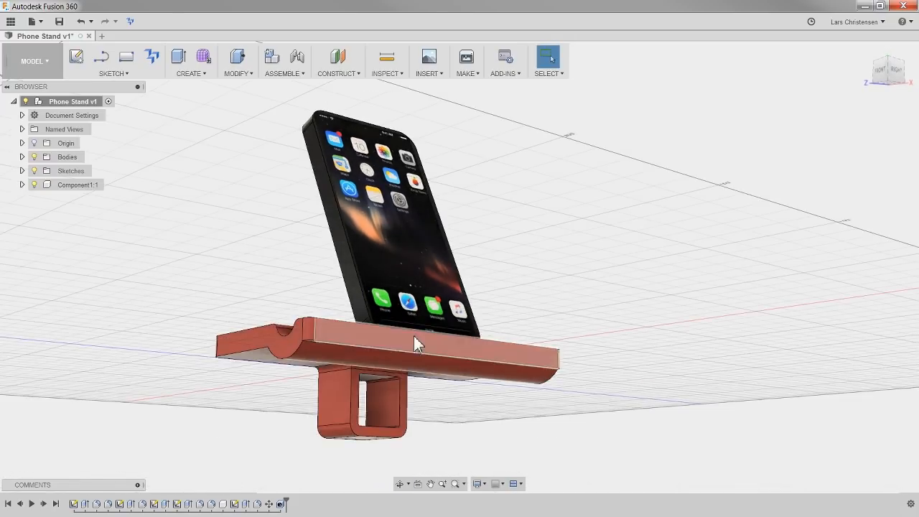
middle_click_drag(241, 220, 352, 359, "shift")
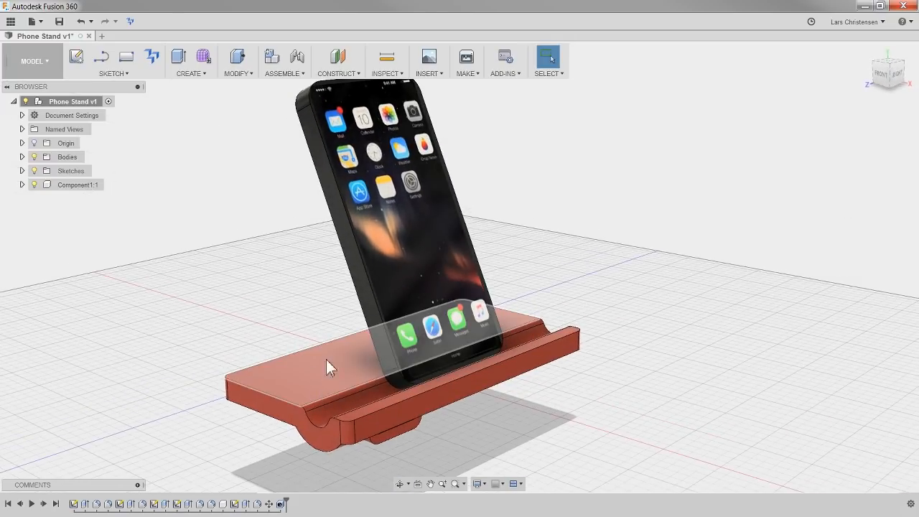
middle_click_drag(304, 303, 335, 371, "shift")
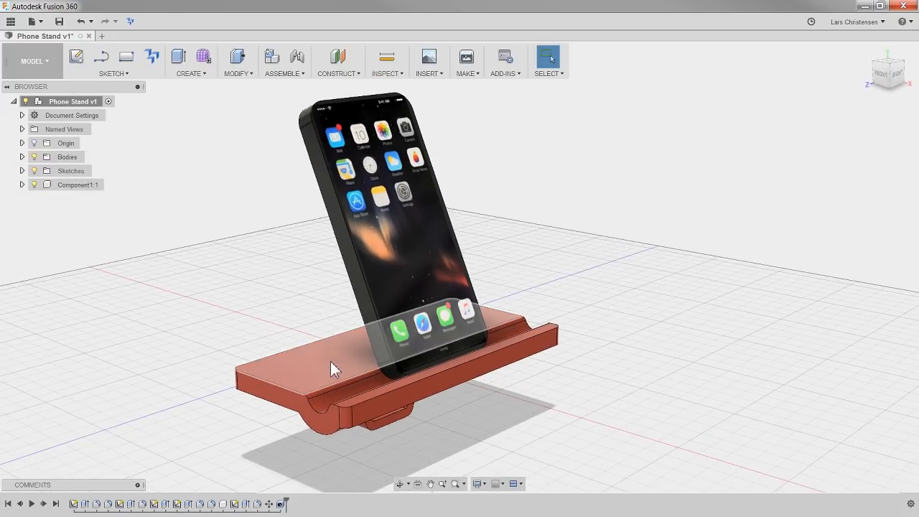
Examine which bodies belong to the top-level Phone Stand design and which belong to Component1:1
left_click(21, 156)
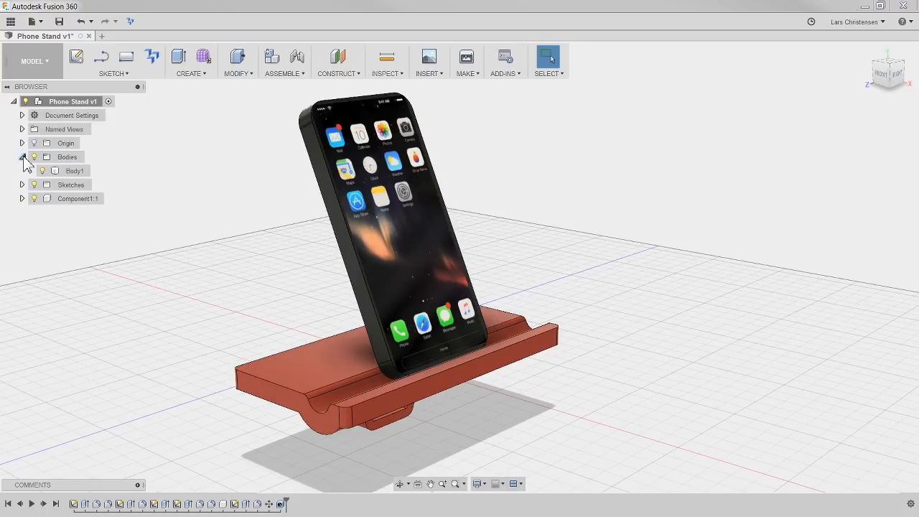
left_click(71, 172)
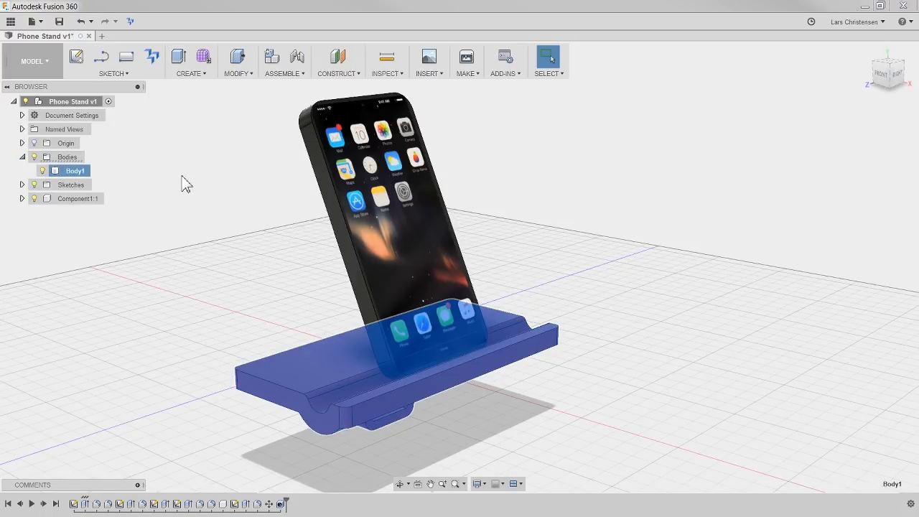
left_click(181, 184)
left_click(77, 204)
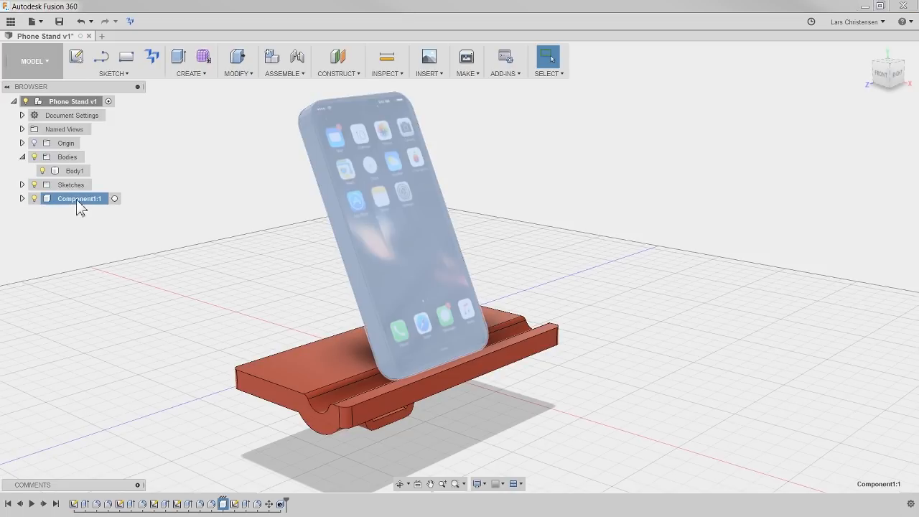
left_click(22, 157)
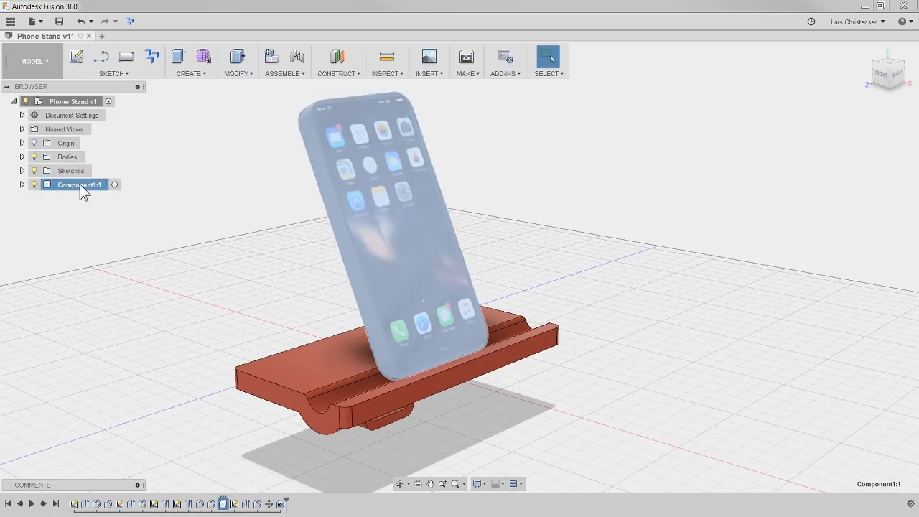
left_click(22, 185)
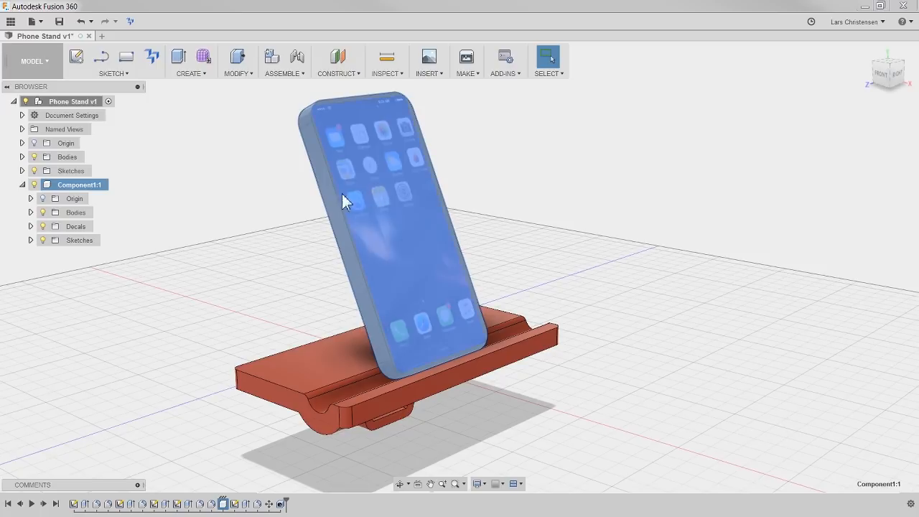
left_click(30, 212)
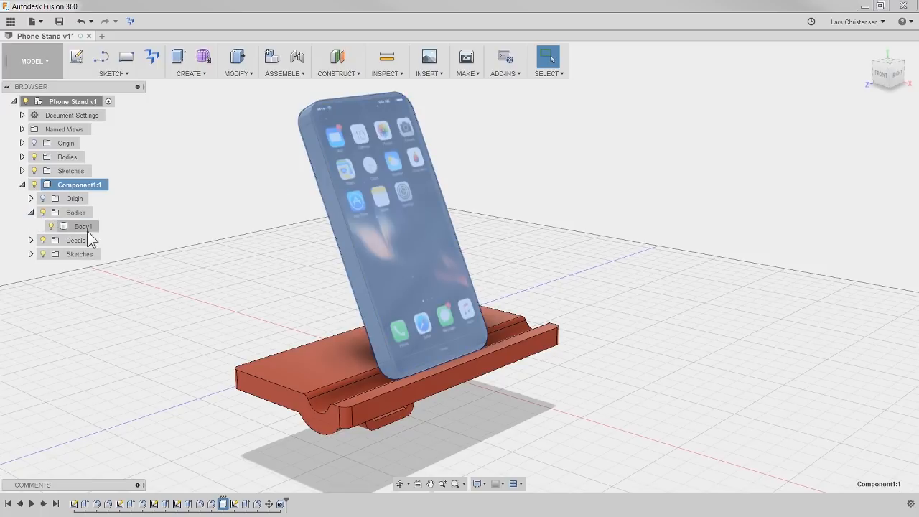
left_click(22, 184)
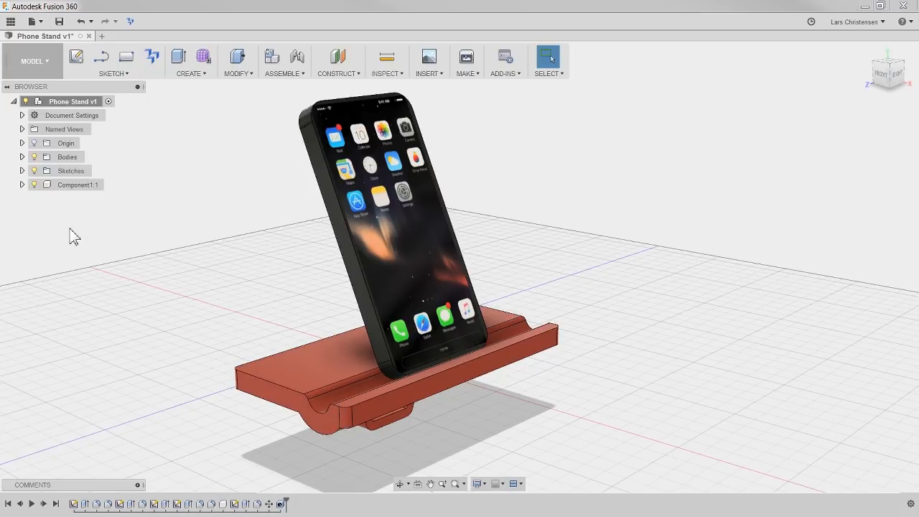
right_click(67, 104)
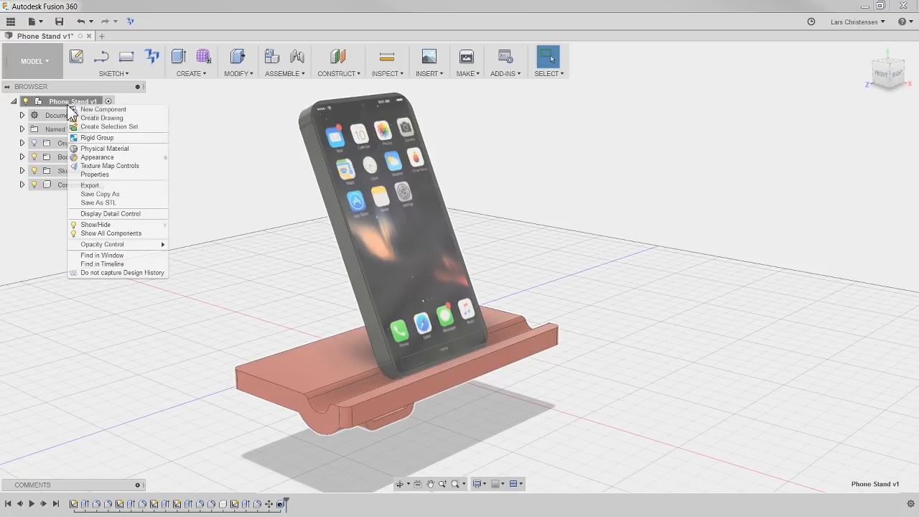
left_click(237, 165)
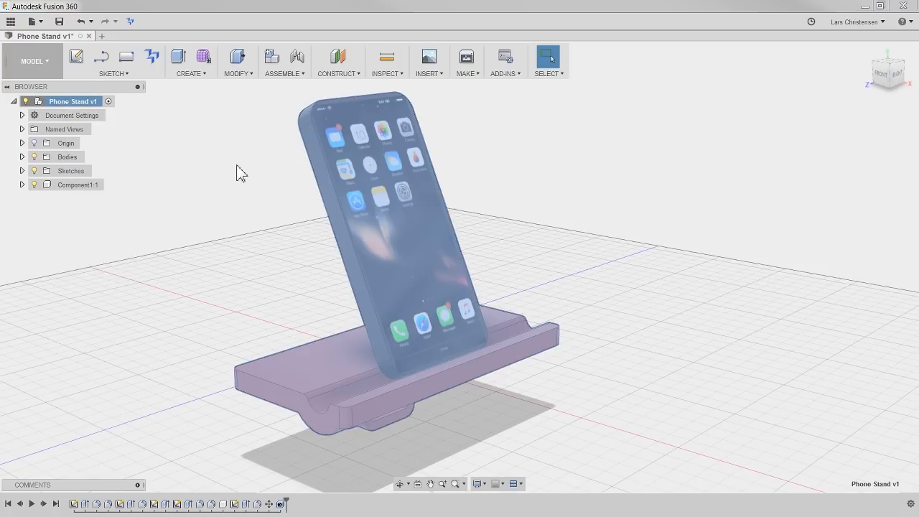
left_click(89, 187)
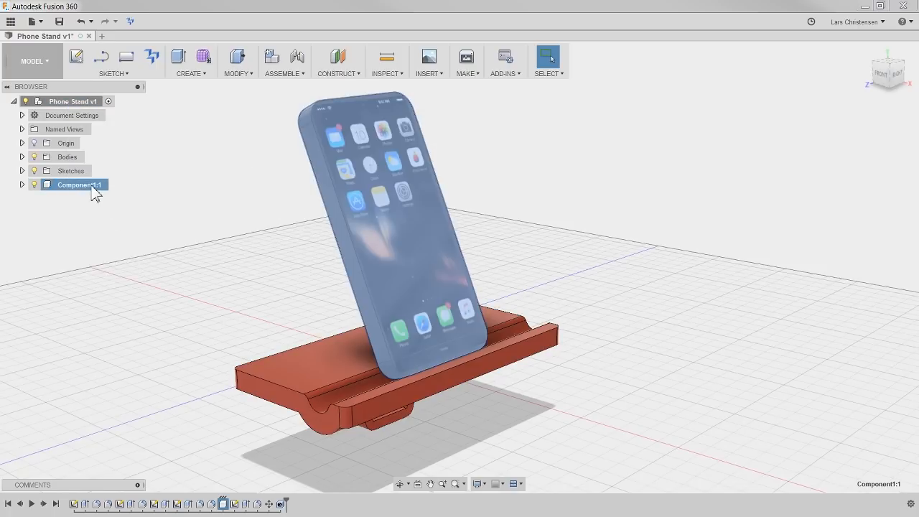
left_click(194, 185)
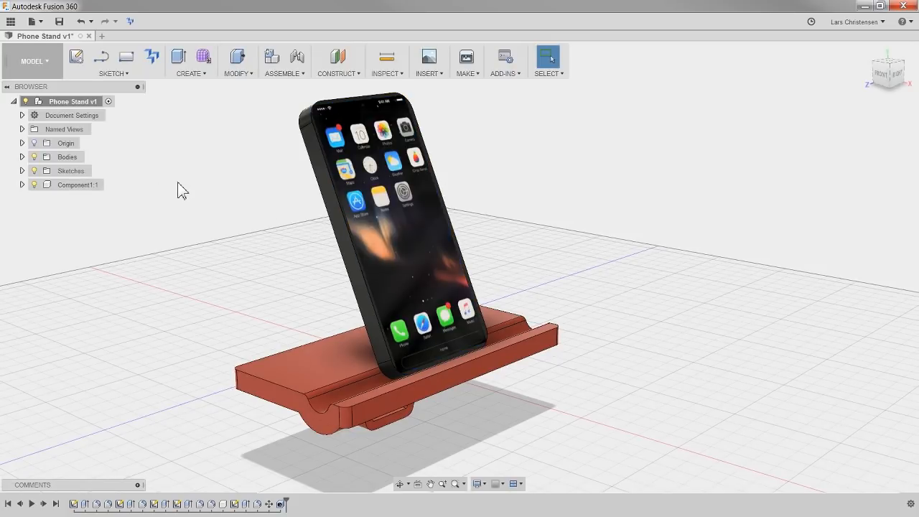
Review the unit types available for the document in its Document Settings, and leave the active units unchanged
left_click(73, 119)
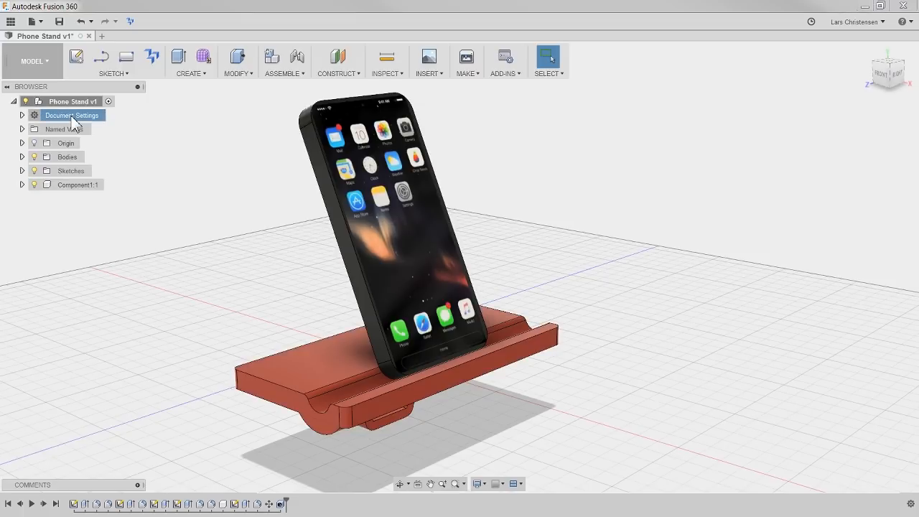
left_click(73, 116)
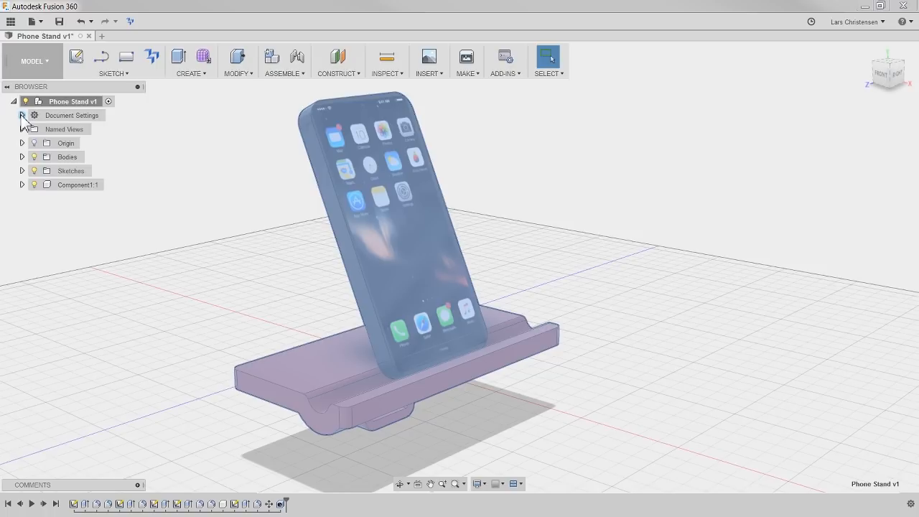
right_click(39, 112)
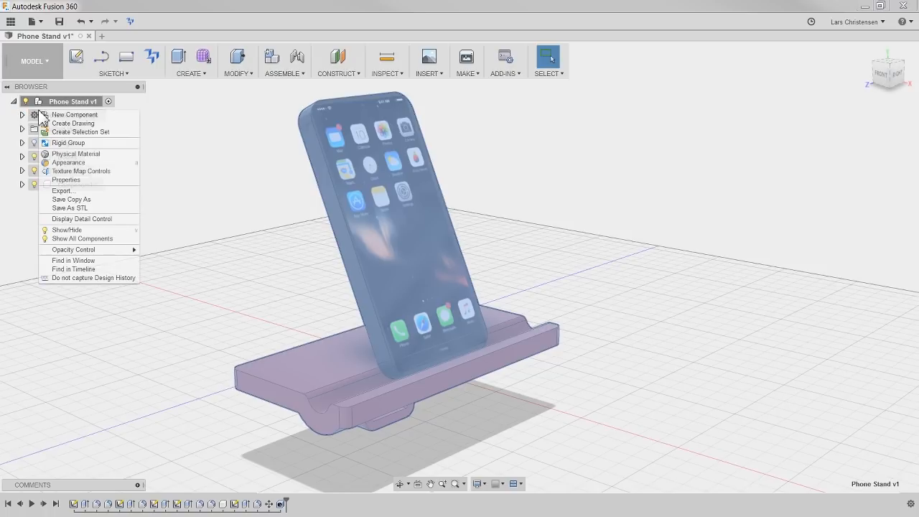
left_click(32, 118)
left_click(22, 115)
mouse_move(69, 129)
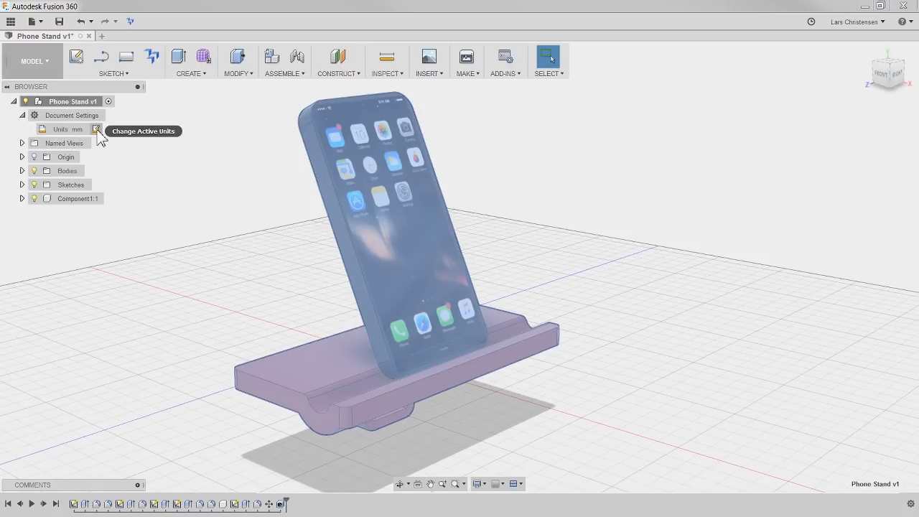
left_click(96, 129)
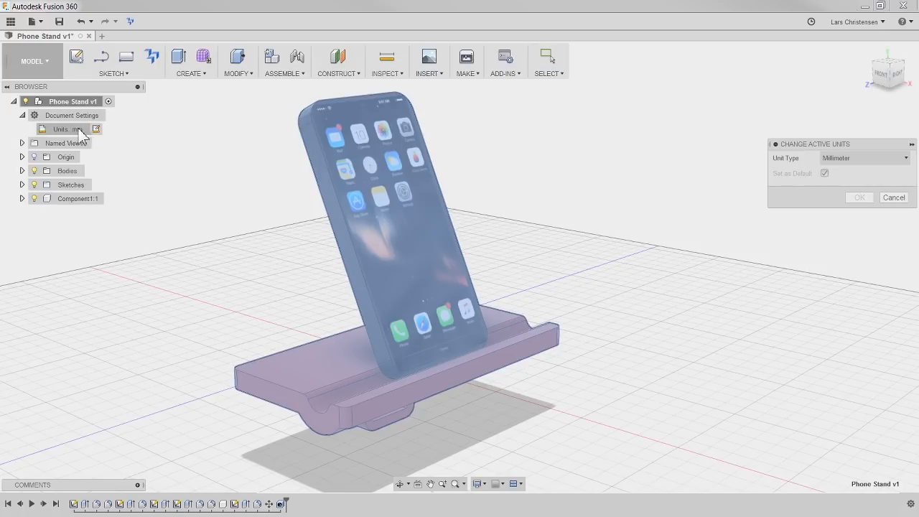
left_click(881, 159)
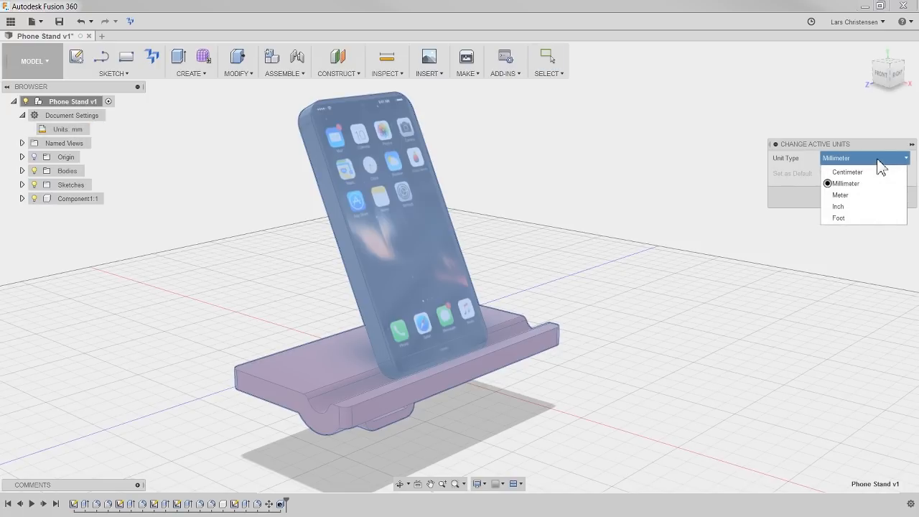
left_click(881, 165)
left_click(892, 199)
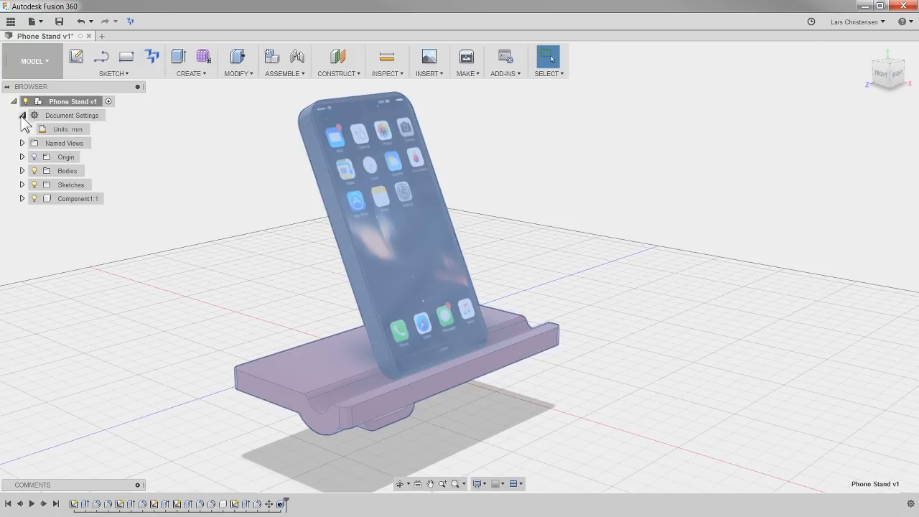
left_click(23, 116)
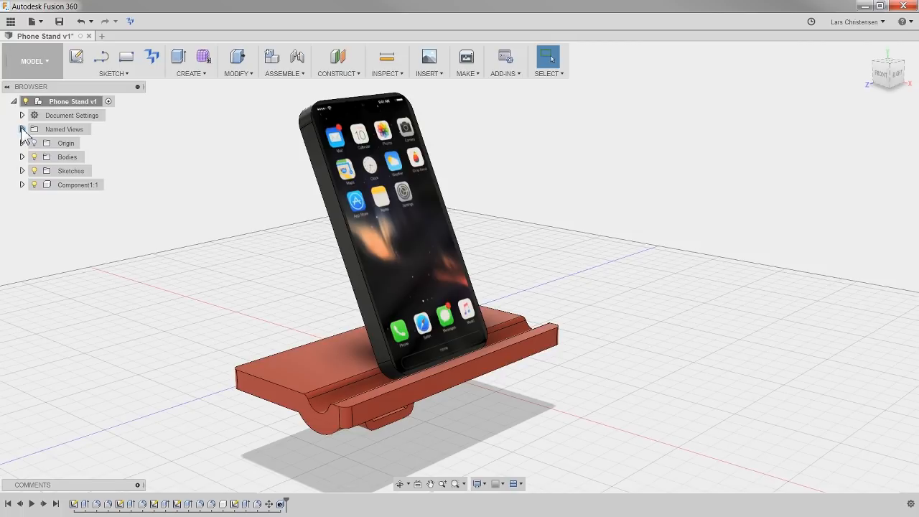
Display the model in the TOP, FRONT, RIGHT and HOME named views in turn
left_click(22, 129)
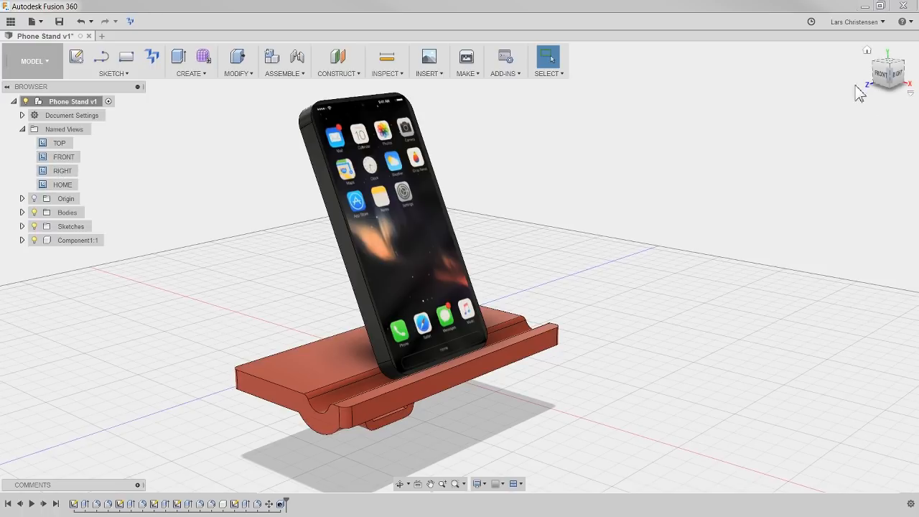
left_click(62, 145)
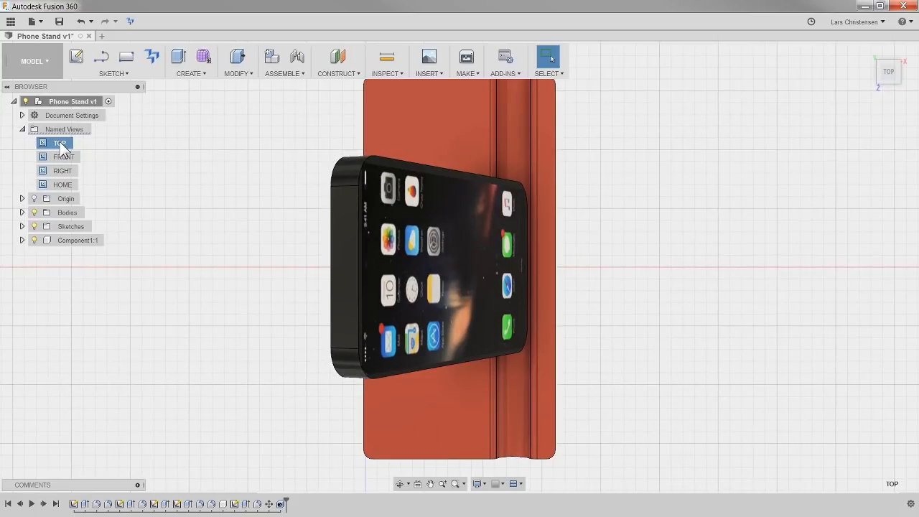
left_click(62, 157)
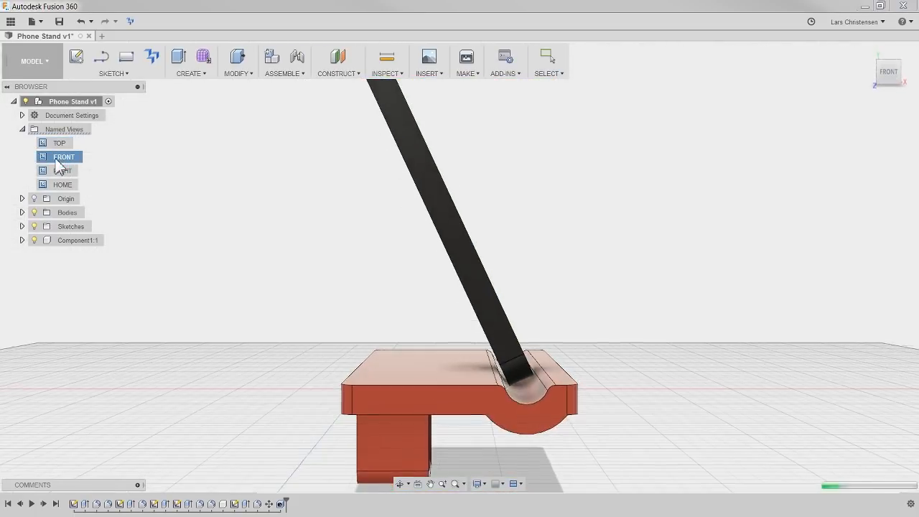
left_click(62, 171)
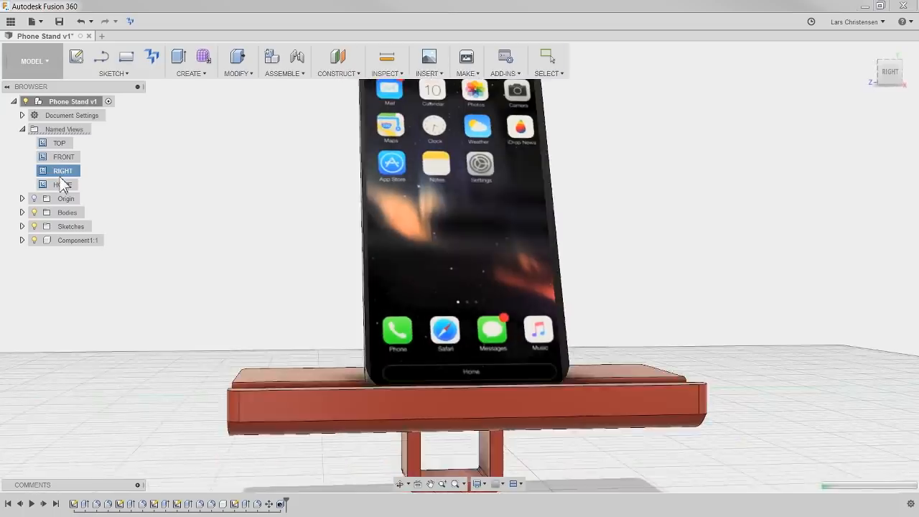
left_click(61, 185)
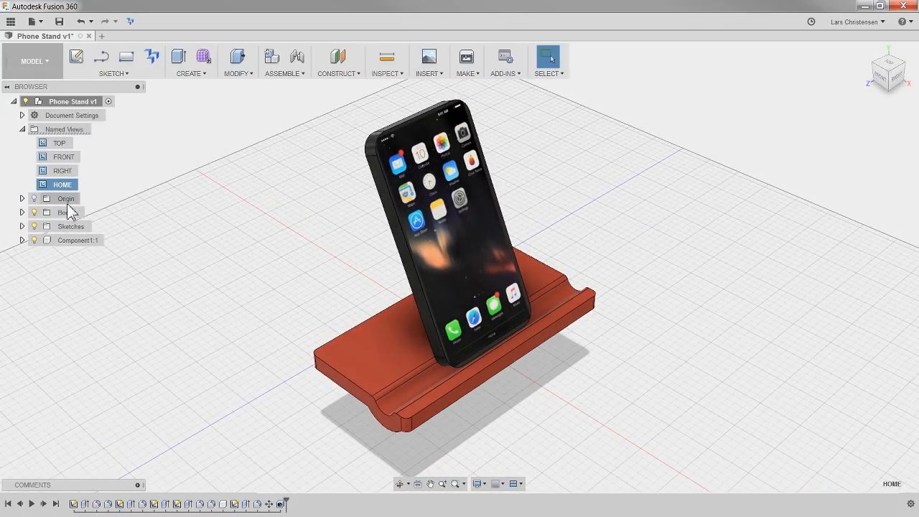
Save the current underside view of the stand as a new named view, named with the presenter's first name and "Bottom"
middle_click_drag(282, 249, 281, 160, "shift")
scroll(504, 325, "up", 3)
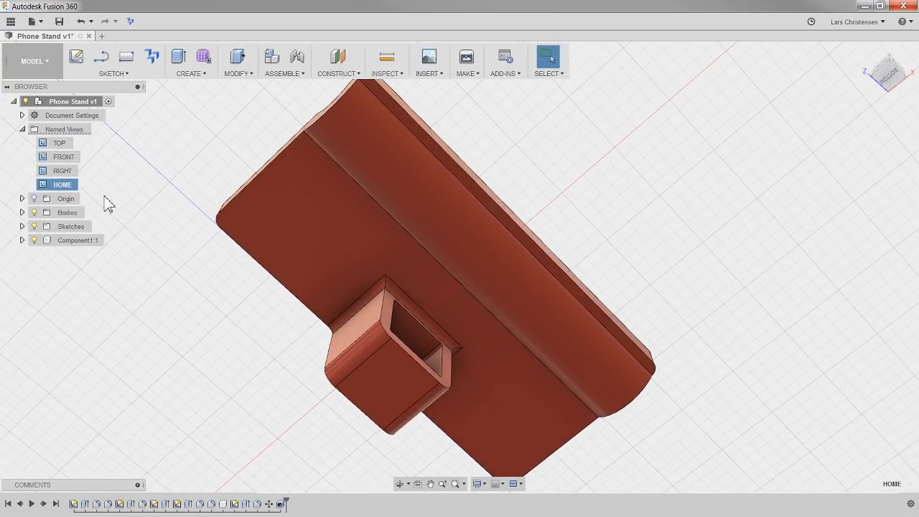
right_click(72, 131)
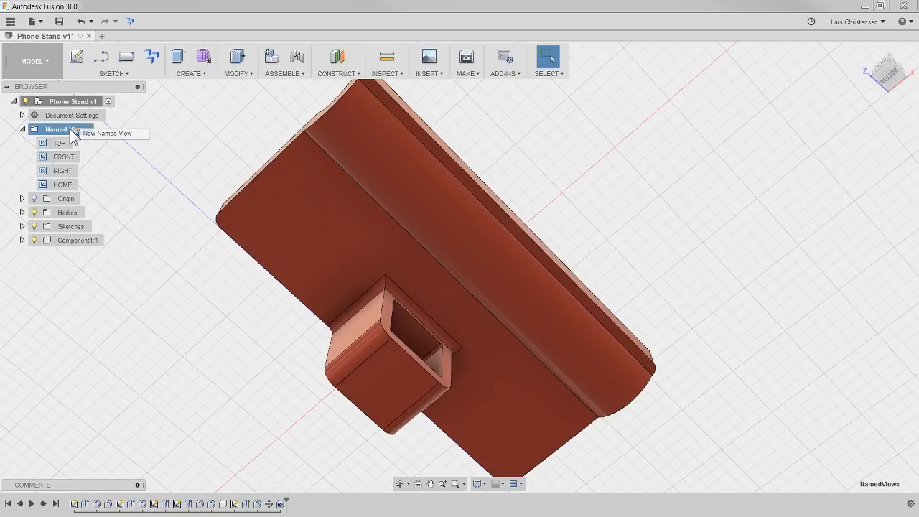
left_click(94, 135)
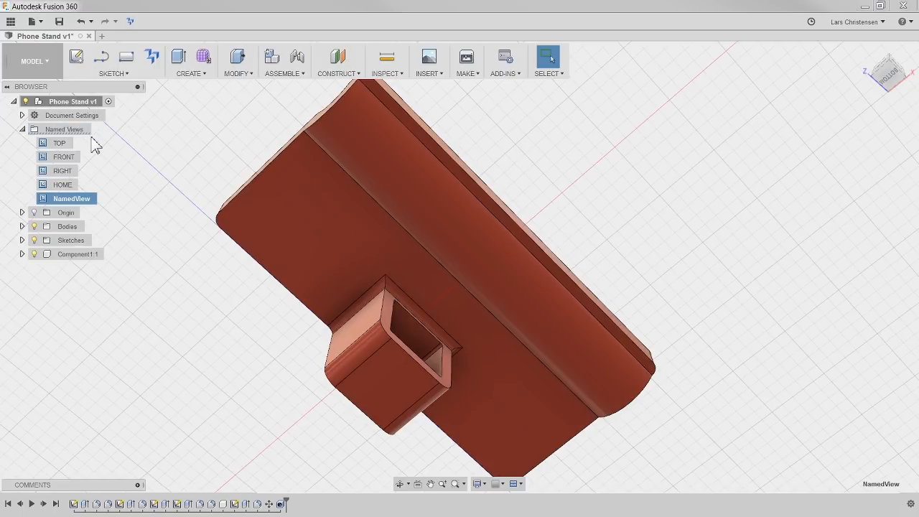
double_click(66, 199)
type("Lars Bottom")
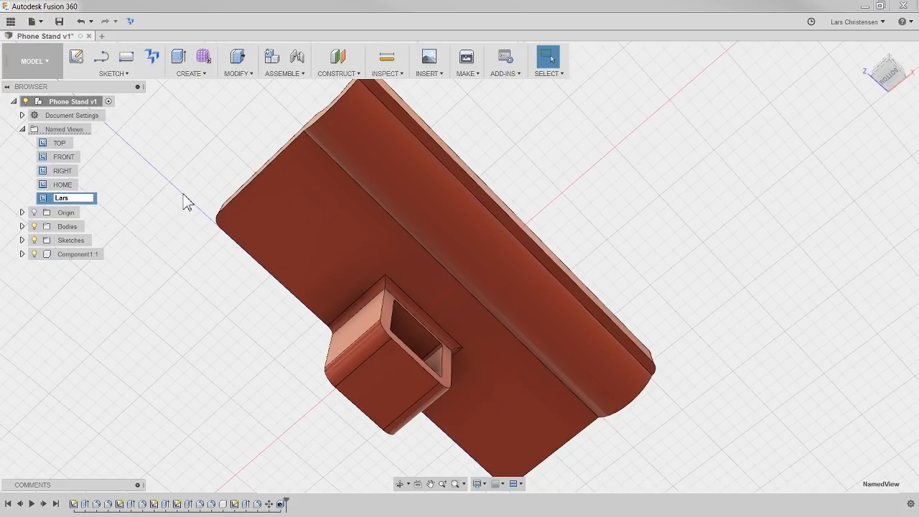
key("Return")
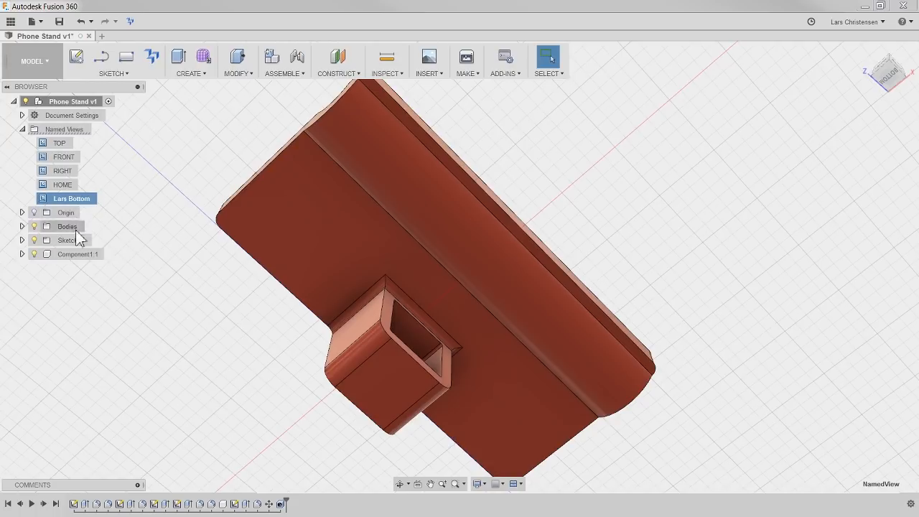
Display the model in the TOP view, orbit away from it, and restore the custom bottom named view
double_click(61, 143)
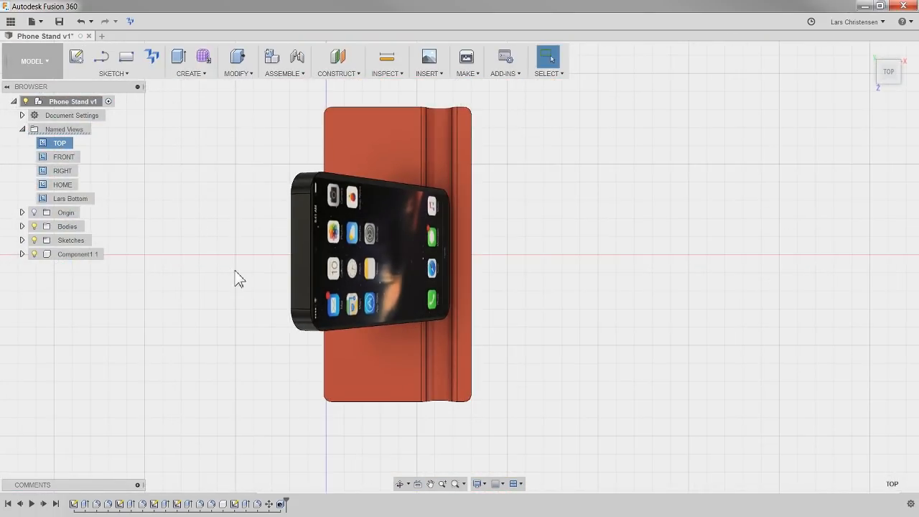
middle_click_drag(237, 279, 289, 193, "shift")
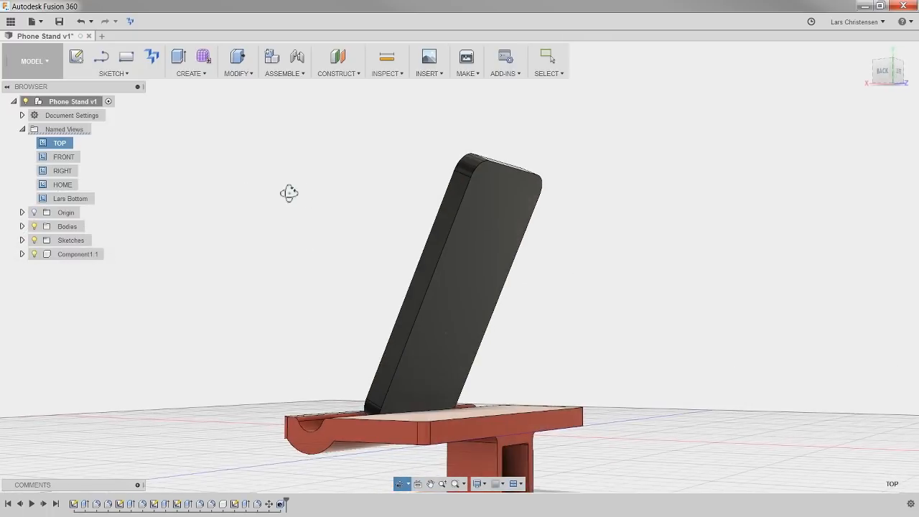
double_click(70, 201)
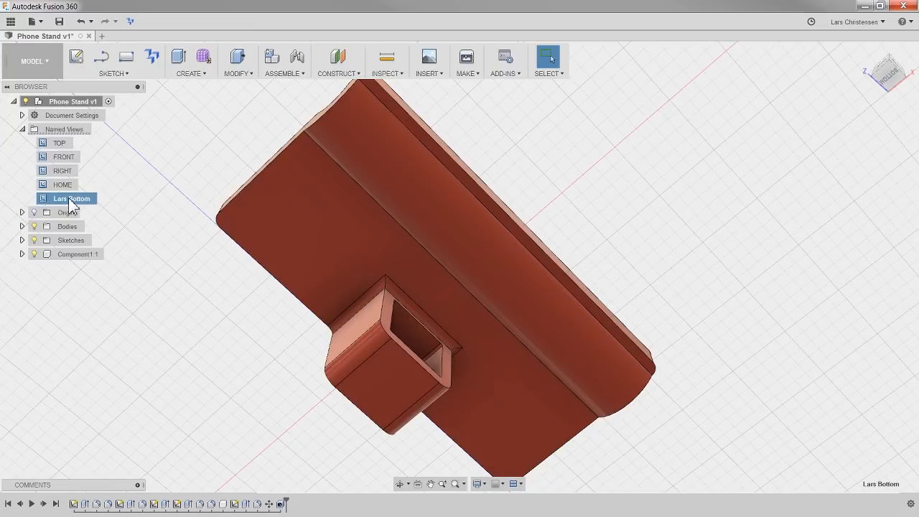
Delete the custom bottom named view, collapse the Named Views folder, and return to a view of the stand from above
right_click(72, 204)
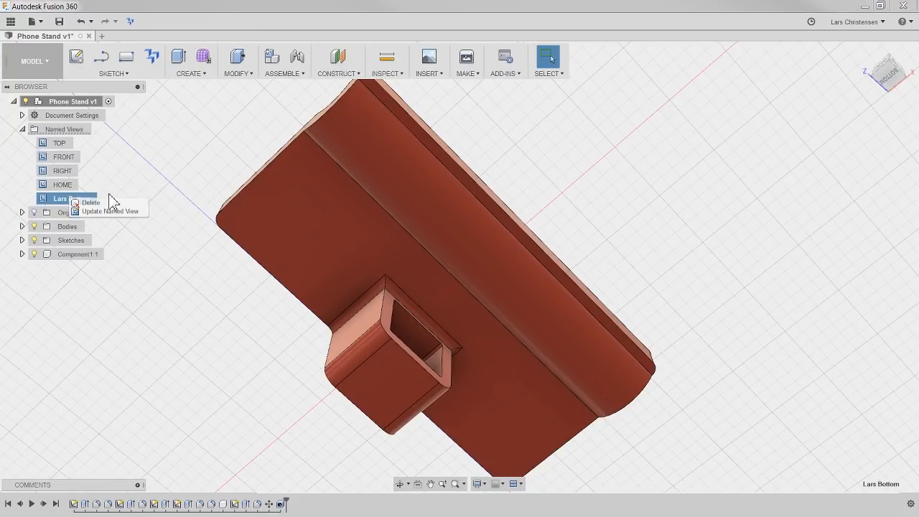
left_click(87, 202)
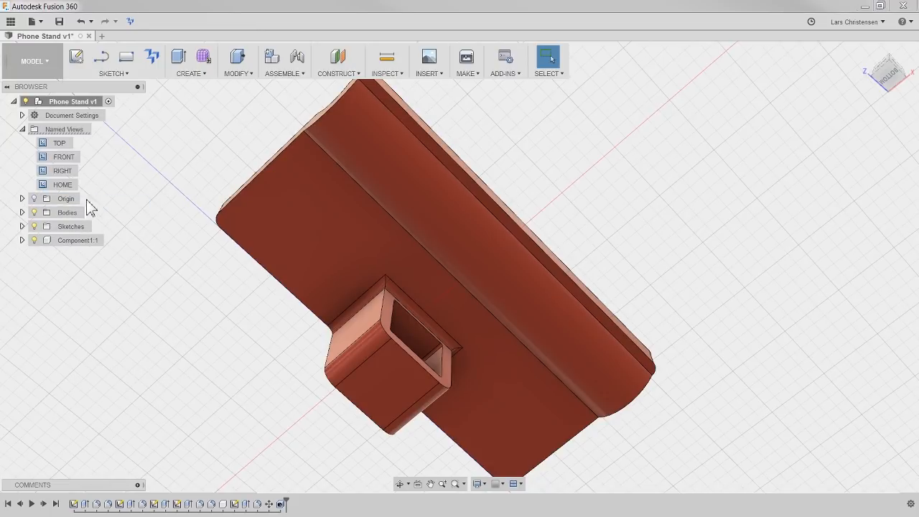
left_click(22, 129)
middle_click_drag(158, 307, 157, 380, "shift")
scroll(190, 361, "down", 1)
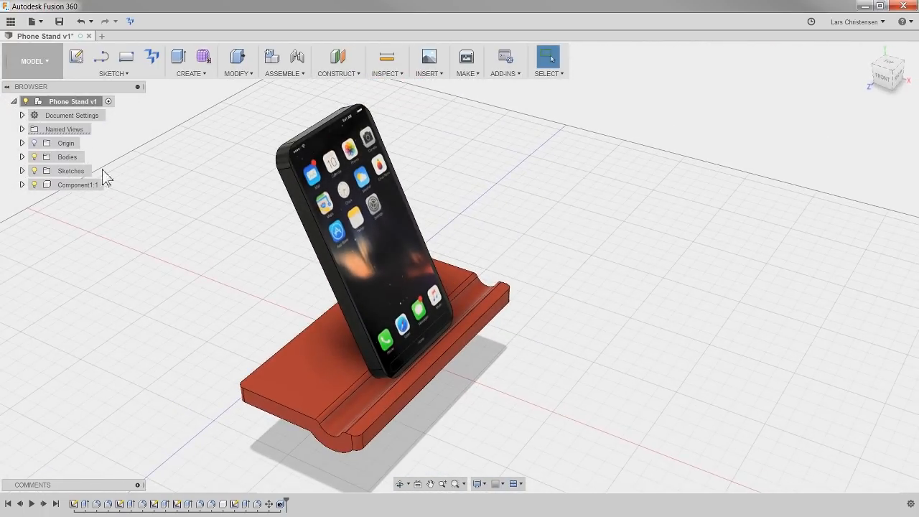
Examine the sketches in the Phone Stand design, highlight Sketch3 in the model, and review the commands available for it
left_click(21, 170)
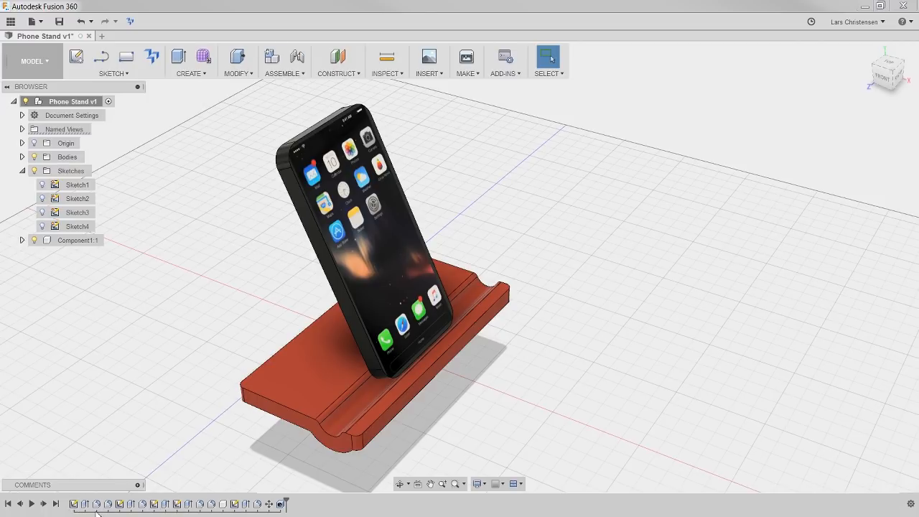
left_click(75, 214)
right_click(75, 219)
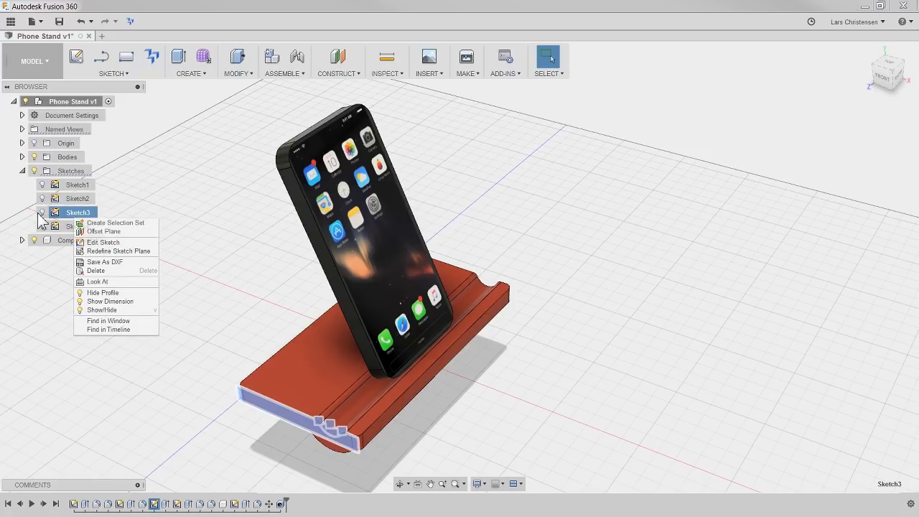
left_click(42, 212)
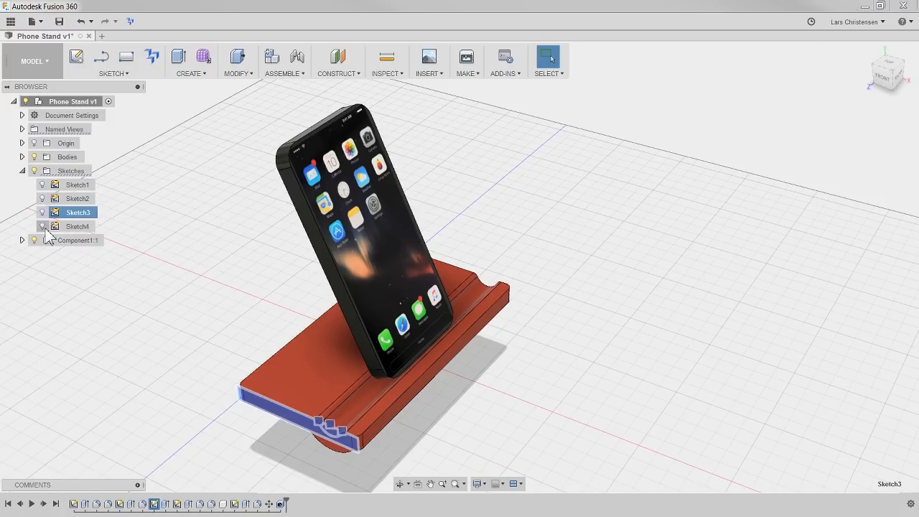
left_click(43, 213)
left_click(22, 171)
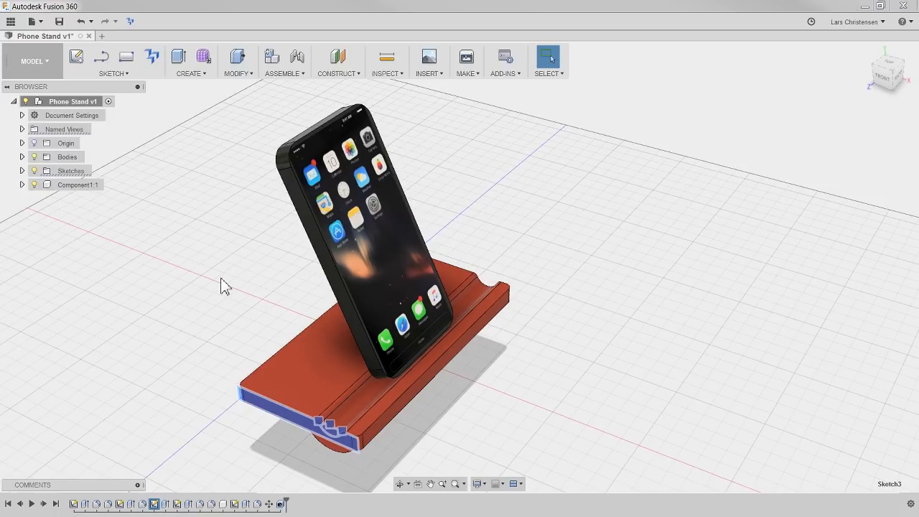
left_click(187, 237)
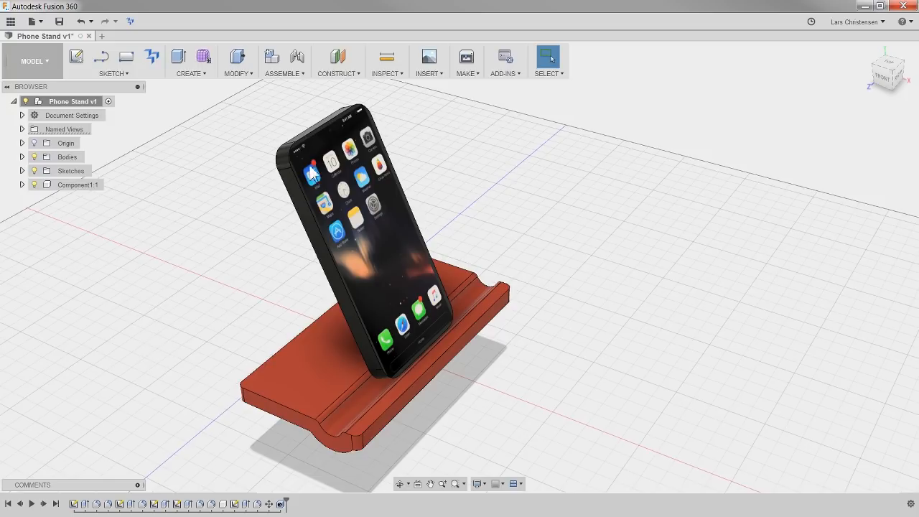
middle_click_drag(249, 275, 235, 244)
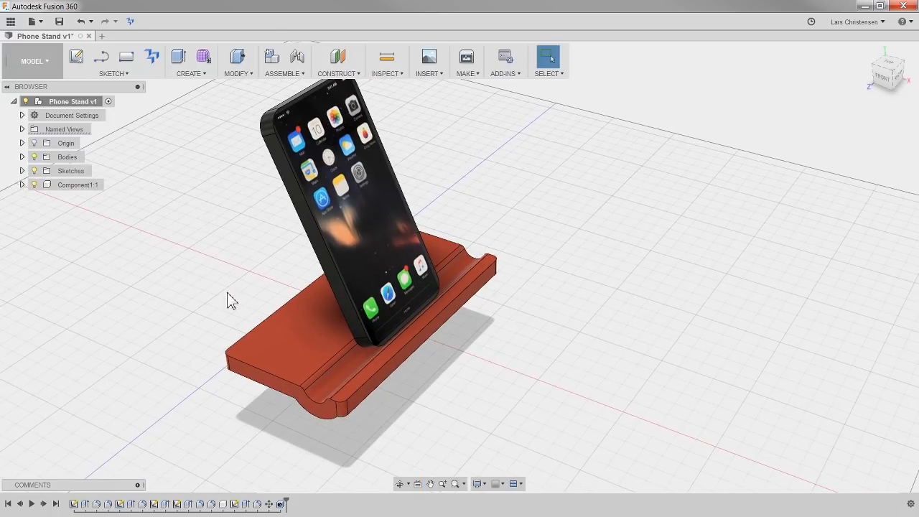
middle_click_drag(228, 306, 189, 305, "shift")
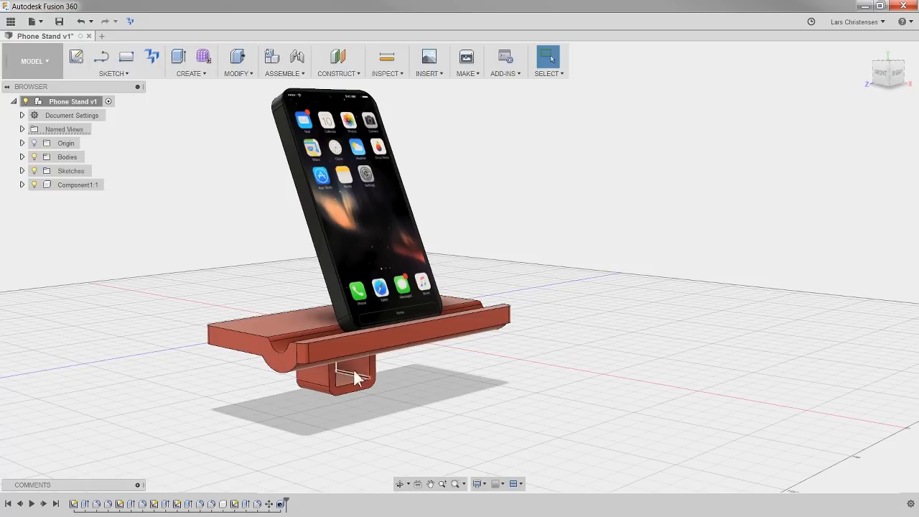
Create a new empty design and turn off Layout Grid and Snap to Grid
left_click(101, 36)
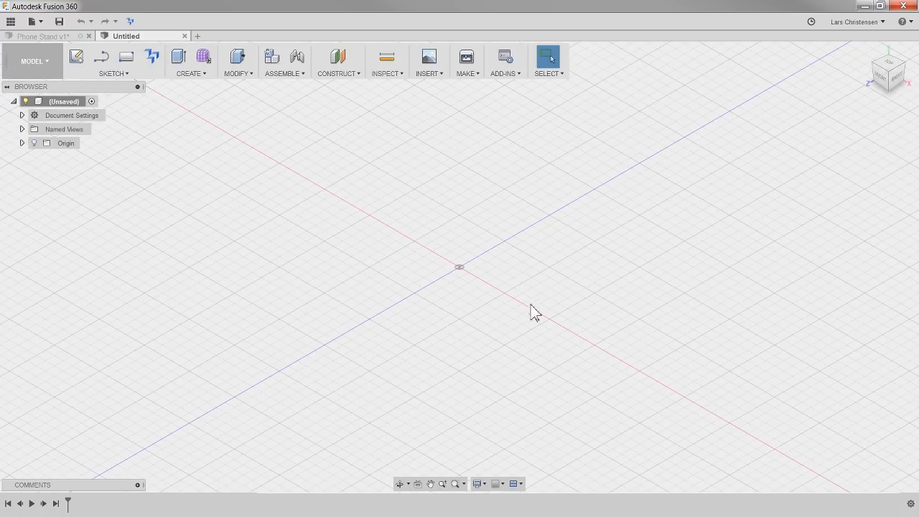
left_click(497, 485)
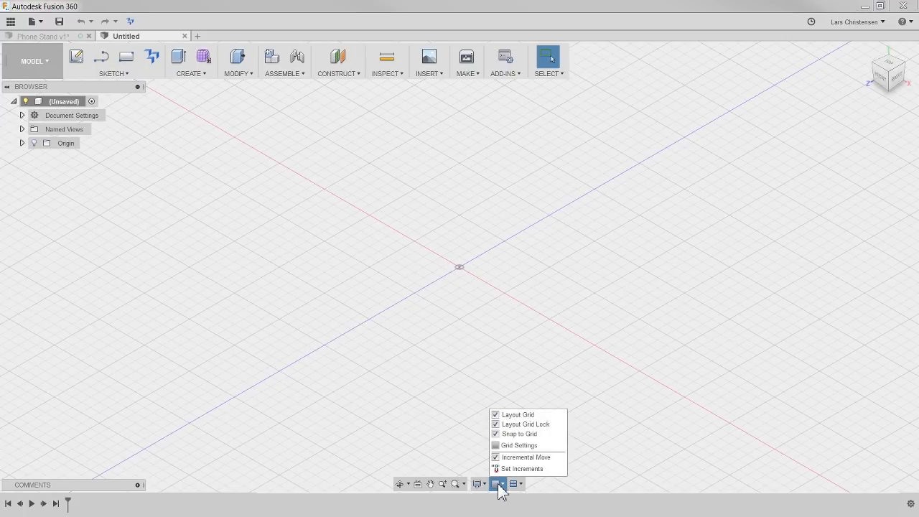
left_click(495, 415)
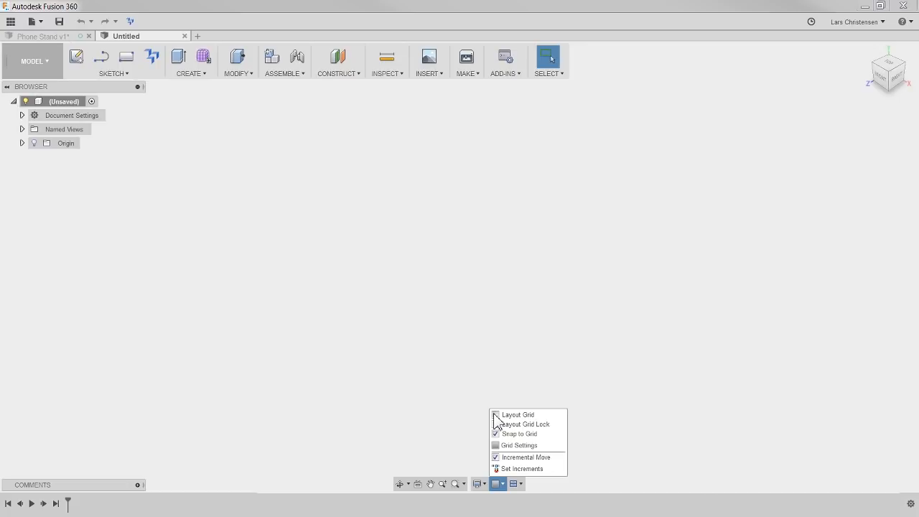
left_click(496, 434)
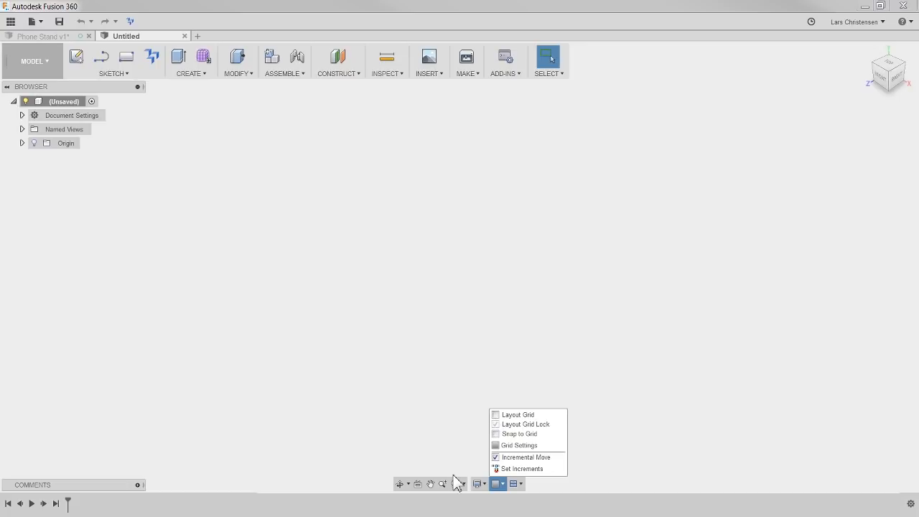
left_click(463, 420)
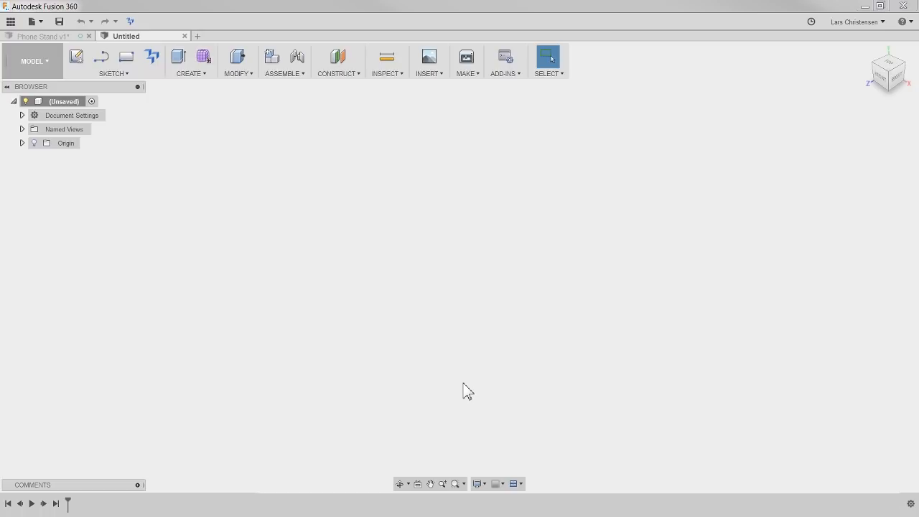
Set the camera projection of the new design to Perspective with Ortho Faces
left_click_drag(882, 63, 881, 79)
right_click(883, 82)
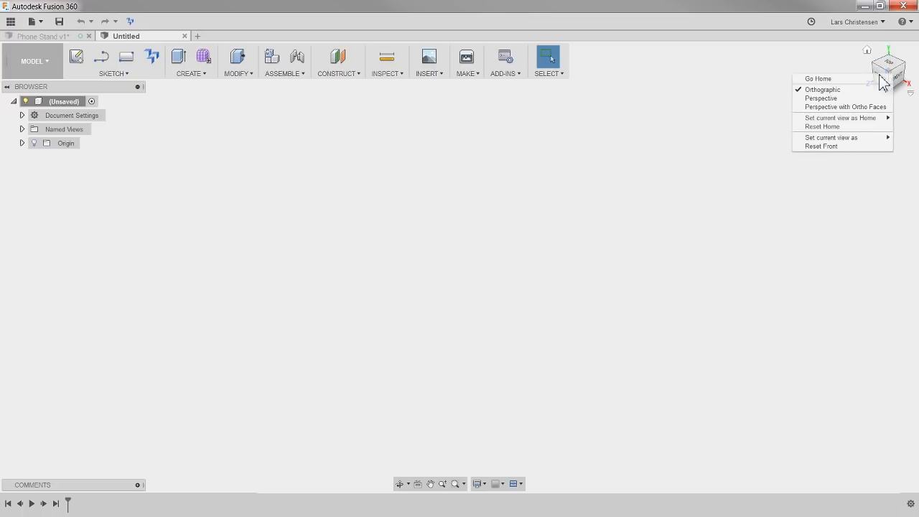
left_click(834, 107)
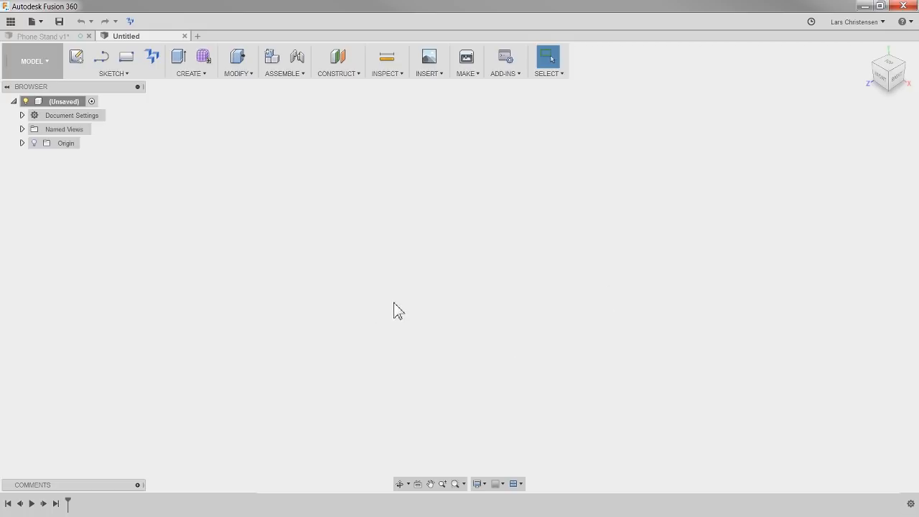
Return to the Phone Stand design and compare its tray and outlet bracket with the reference photo Cell phone.png
left_click(35, 35)
middle_click_drag(251, 419, 234, 430, "shift")
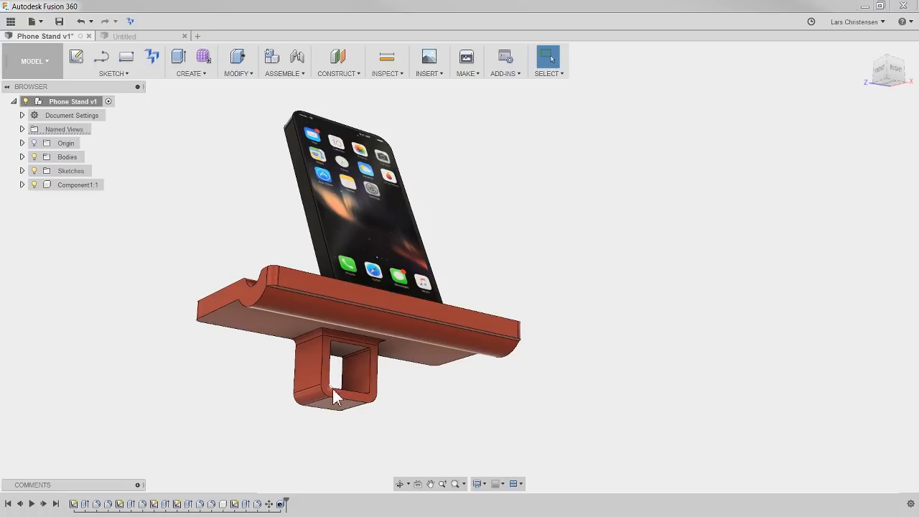
middle_click_drag(182, 357, 237, 369, "shift")
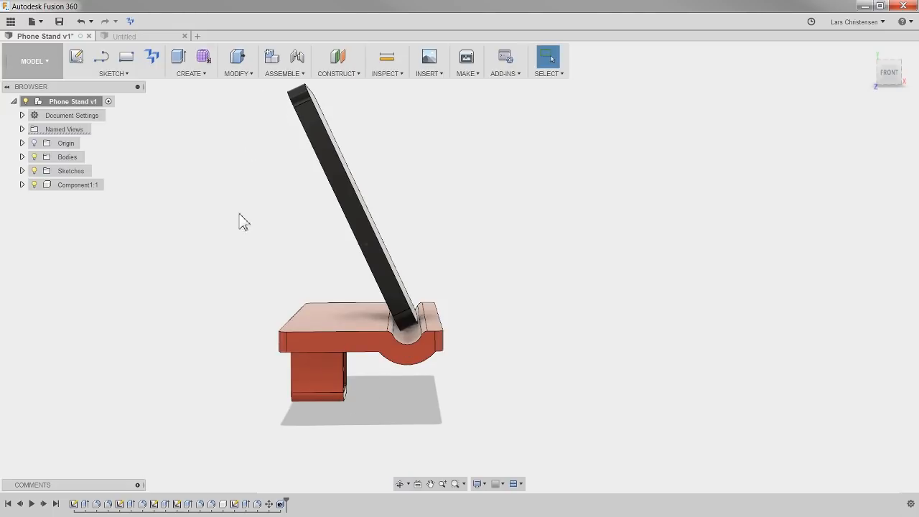
middle_click_drag(242, 251, 342, 240, "shift")
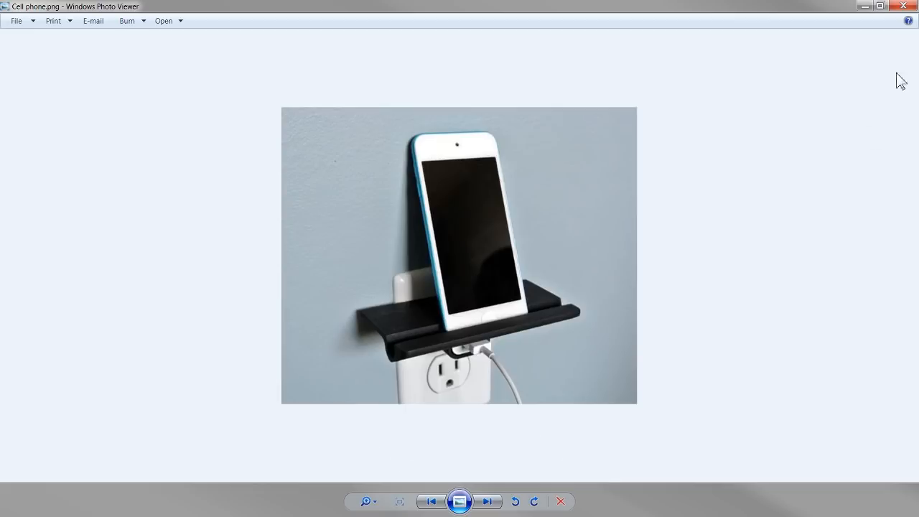
left_click(903, 6)
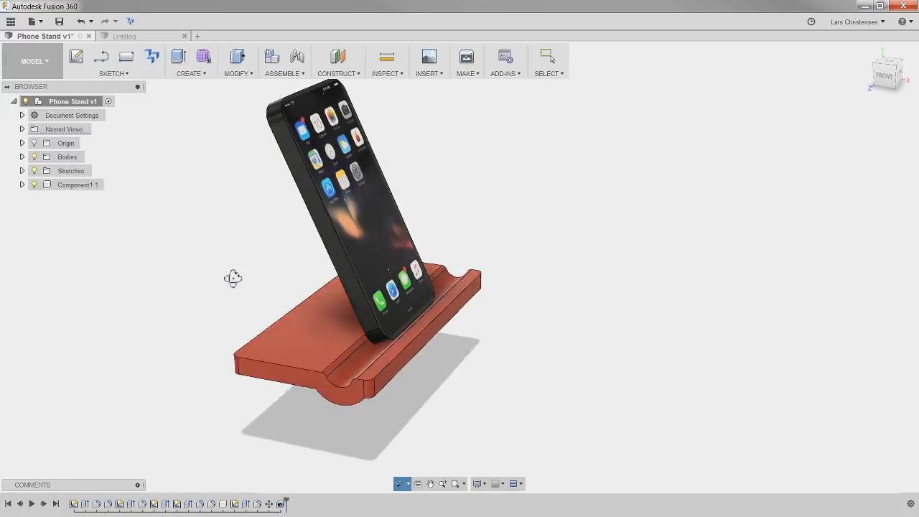
left_click_drag(233, 278, 213, 260)
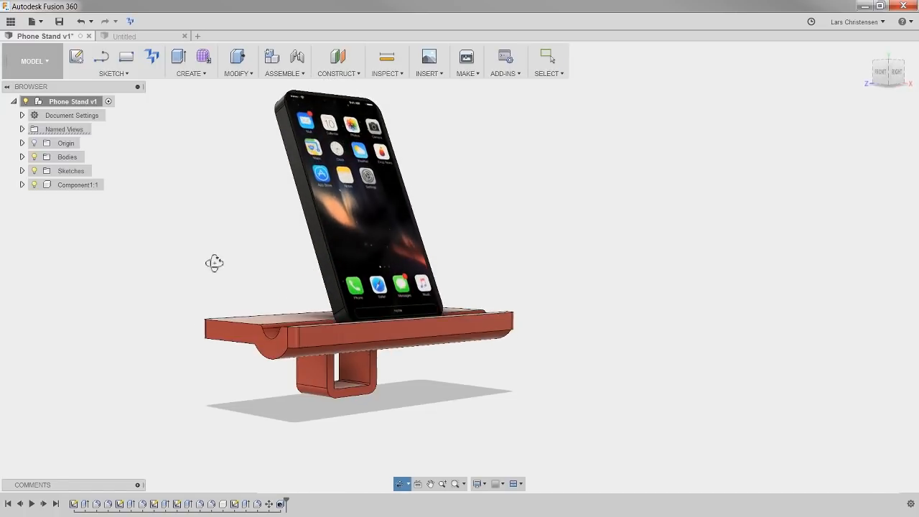
key("Escape")
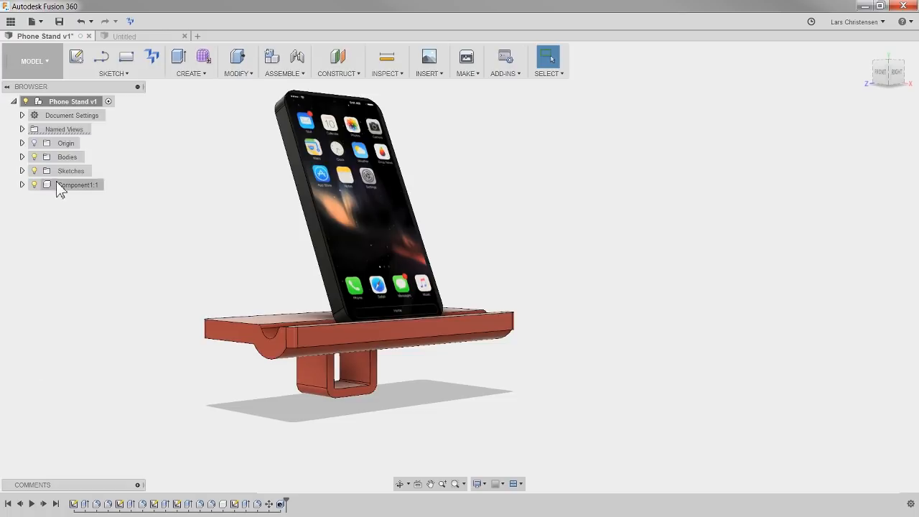
Hide the phone component, Component1:1, and inspect the stand alone from above and below
left_click(38, 189)
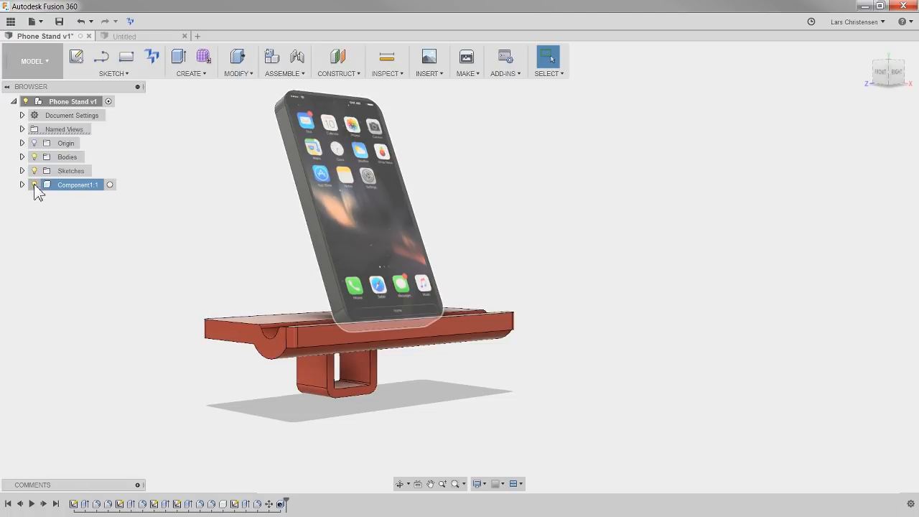
left_click(34, 185)
middle_click_drag(168, 294, 240, 257)
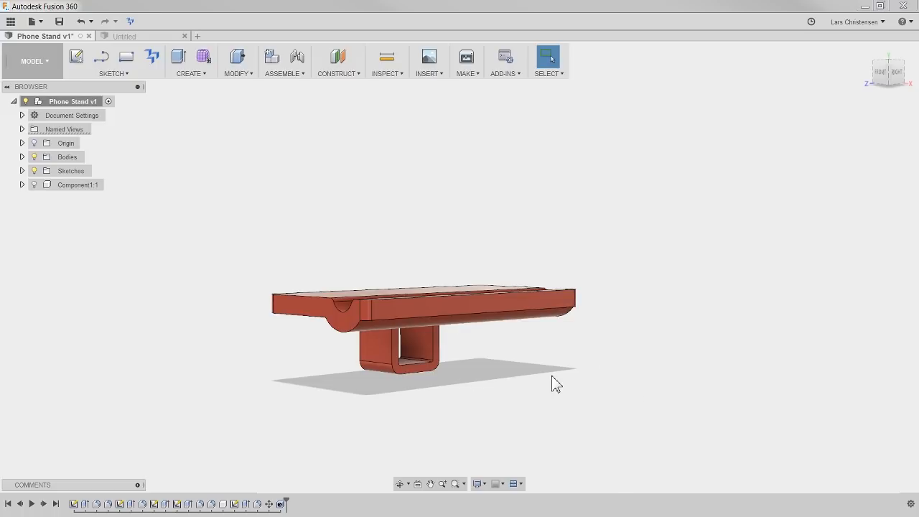
middle_click_drag(553, 382, 538, 396, "shift")
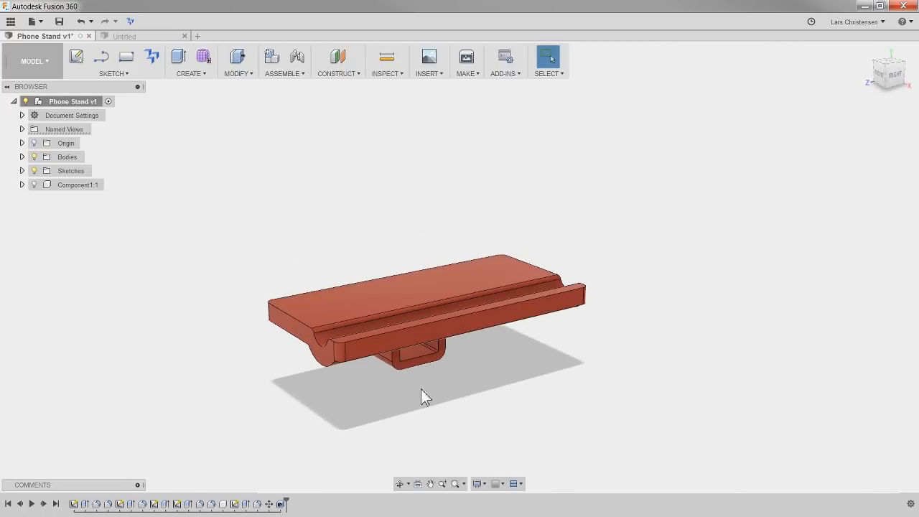
scroll(423, 346, "down", 3)
middle_click_drag(412, 351, 511, 366, "shift")
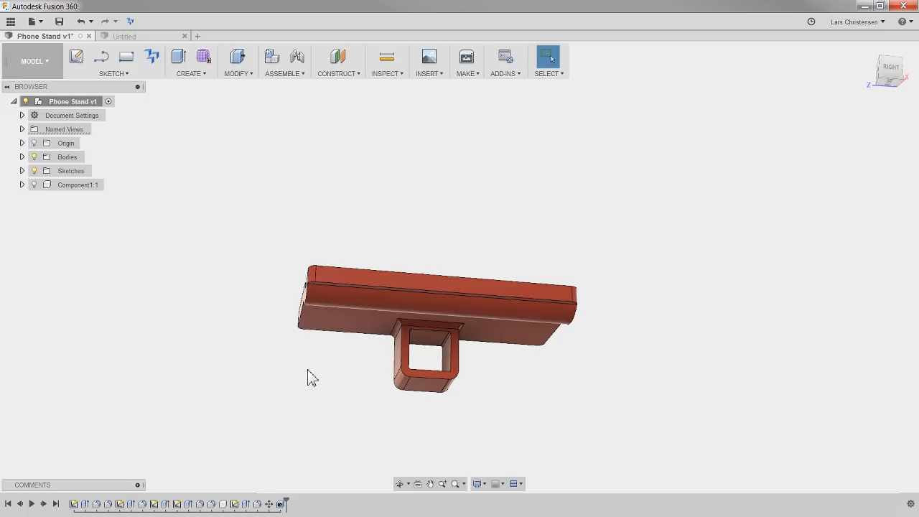
Examine the stand's phone groove and square outlet bracket from the front, back and side
middle_click_drag(302, 369, 482, 390, "shift")
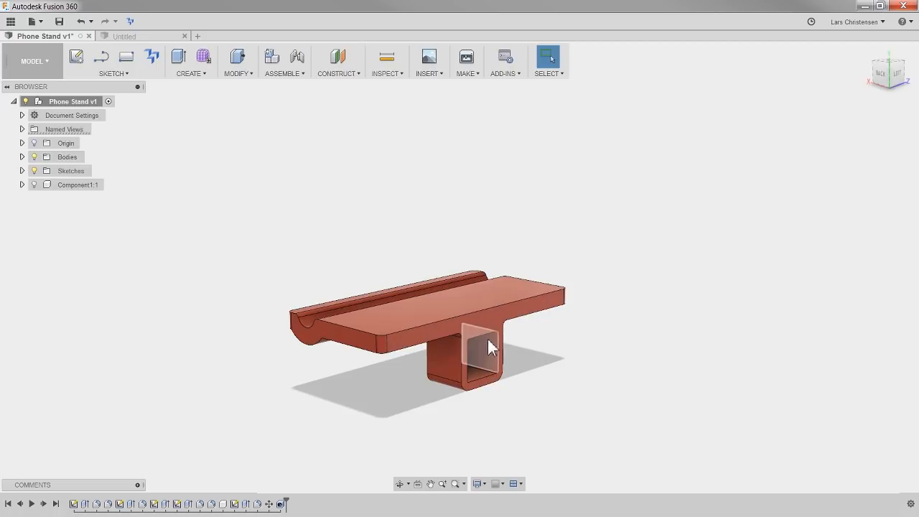
middle_click_drag(416, 378, 393, 336, "shift")
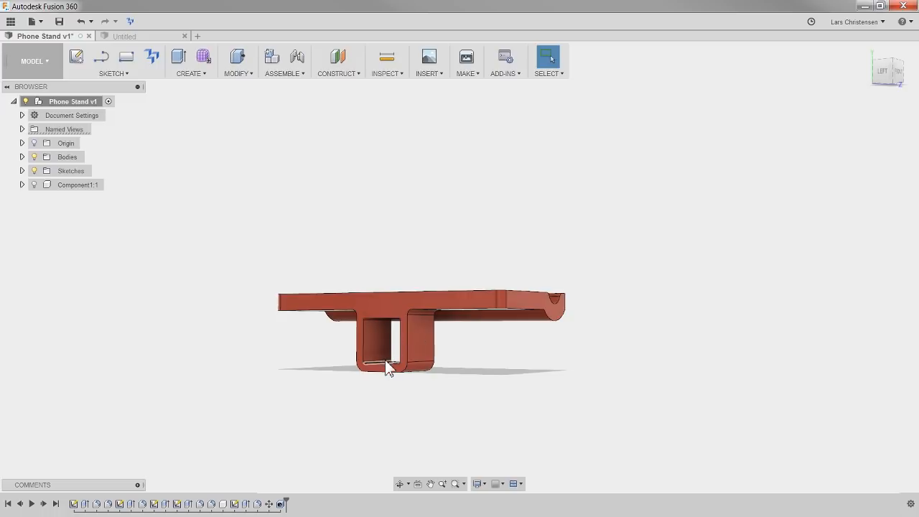
middle_click_drag(380, 410, 361, 392, "shift")
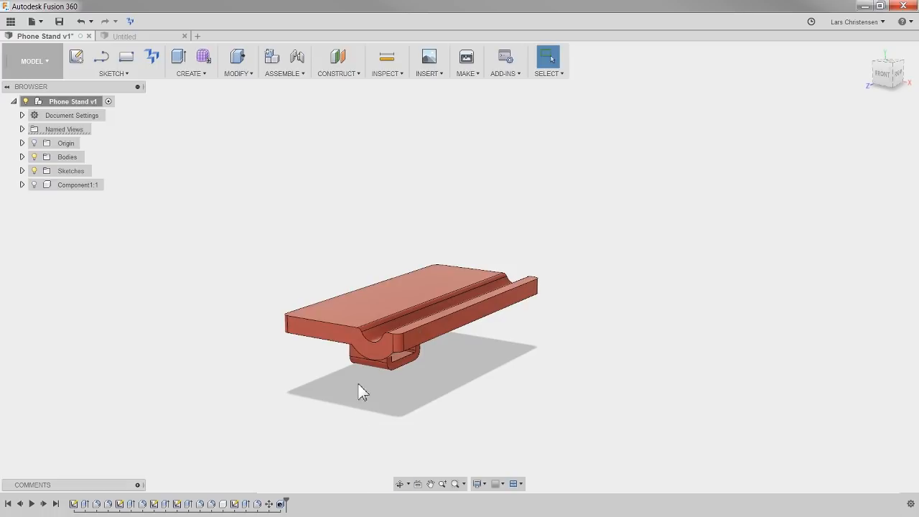
left_click(378, 333)
middle_click_drag(324, 402, 361, 366, "shift")
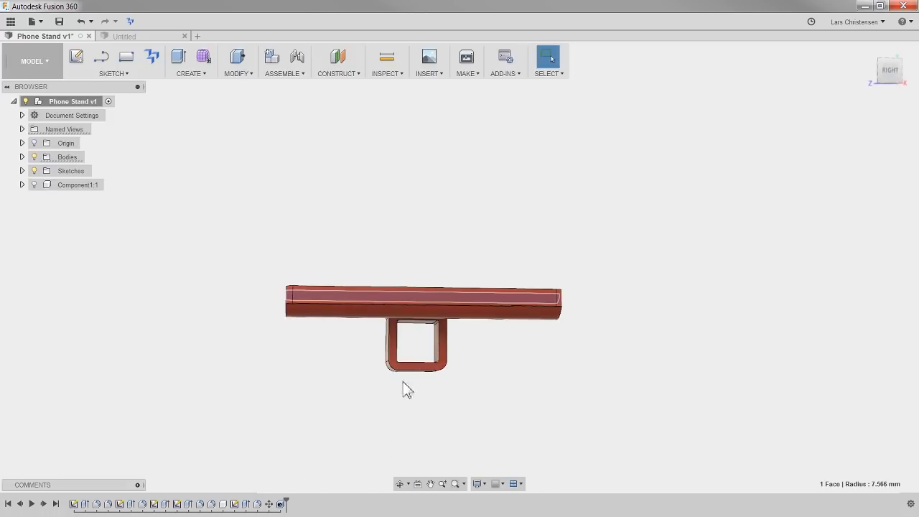
Switch to the untitled design and start a sketch on the vertical origin plane that faces the Right view
left_click(143, 36)
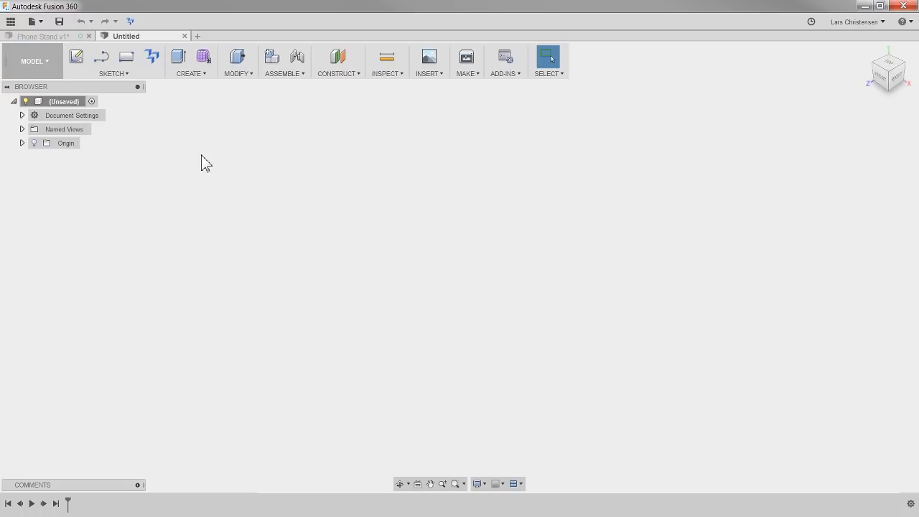
left_click(78, 62)
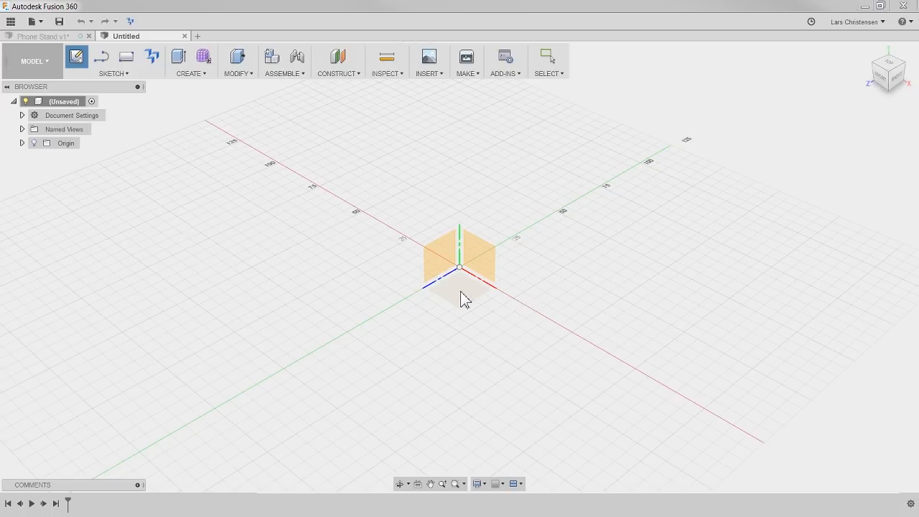
left_click(444, 254)
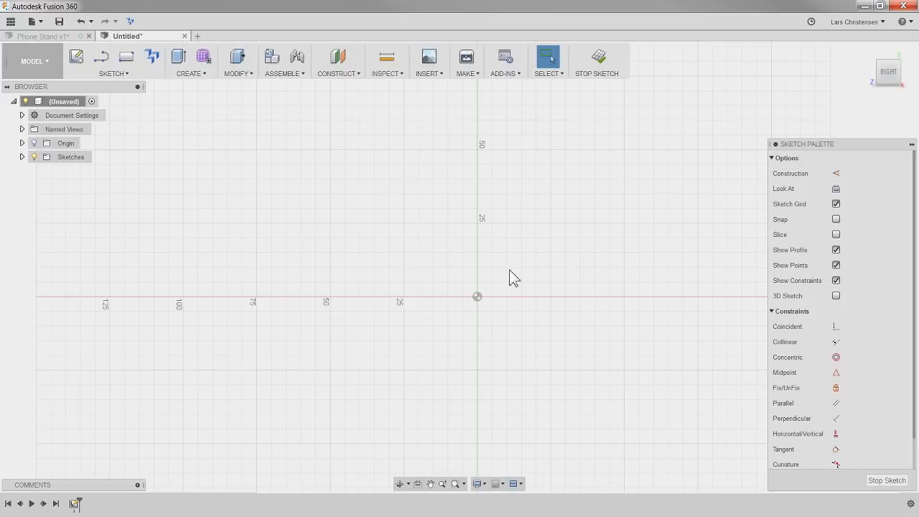
Check the finished Phone Stand bracket in the Right view, and return to the untitled sketch
left_click(55, 35)
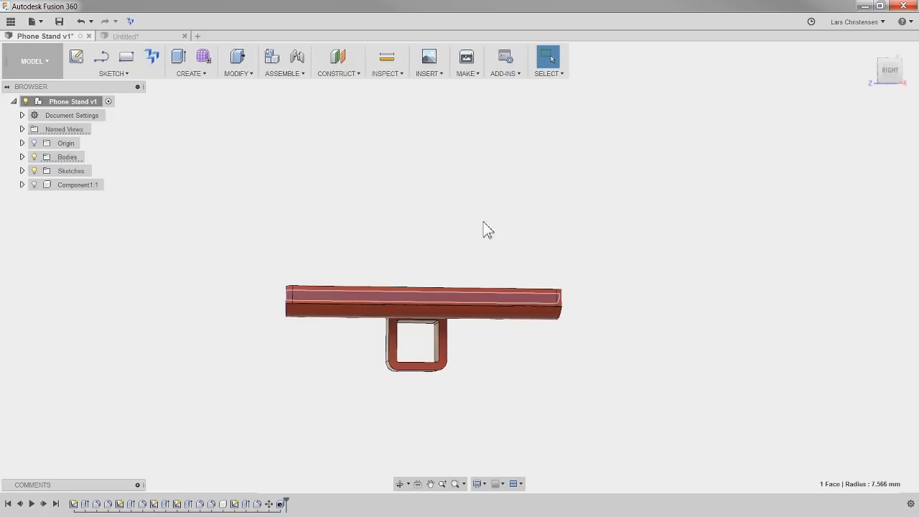
left_click(892, 74)
scroll(416, 390, "up", 1)
scroll(420, 397, "up", 1)
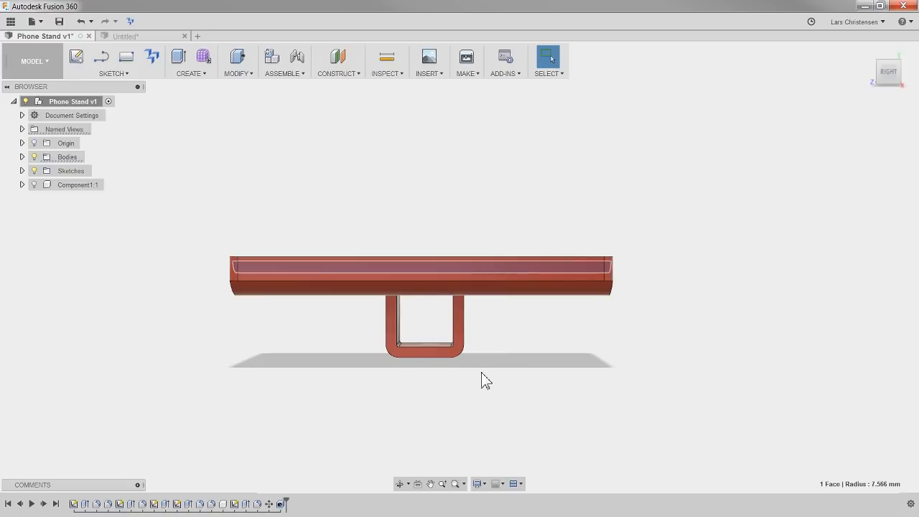
left_click(144, 36)
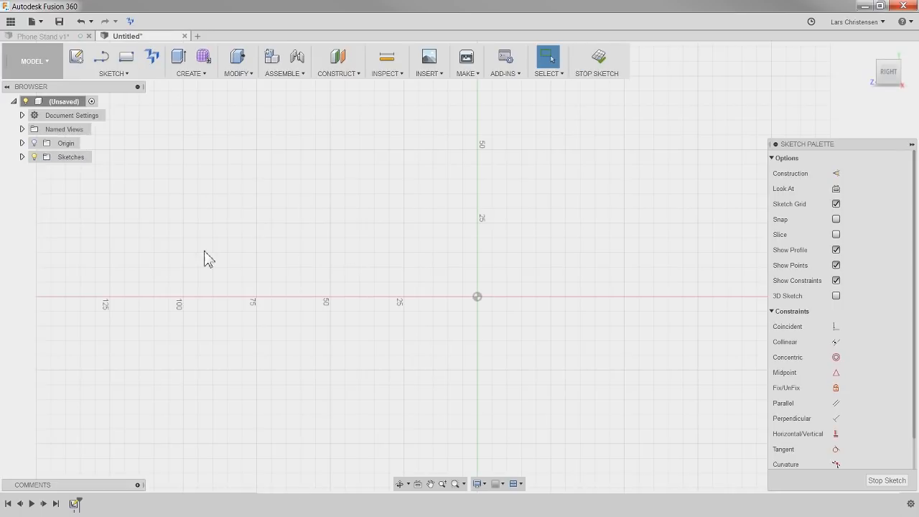
Sketch a two-point rectangle about 39 by 30 mm below the horizontal axis, away from the origin
scroll(176, 264, "down", 3)
scroll(447, 358, "up", 3)
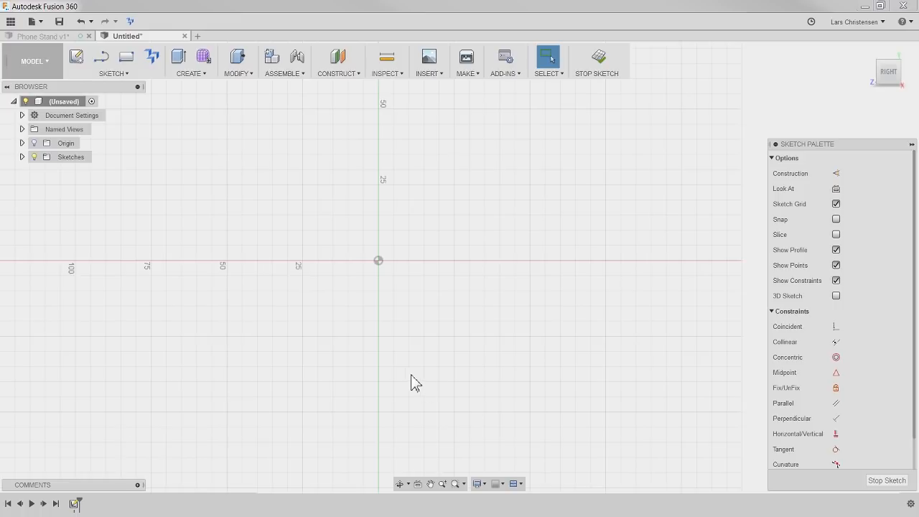
left_click(126, 63)
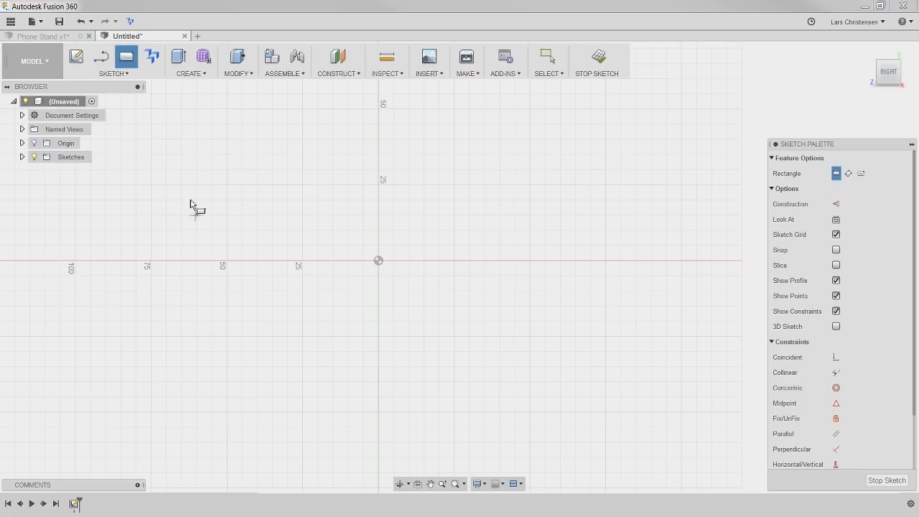
left_click(124, 311)
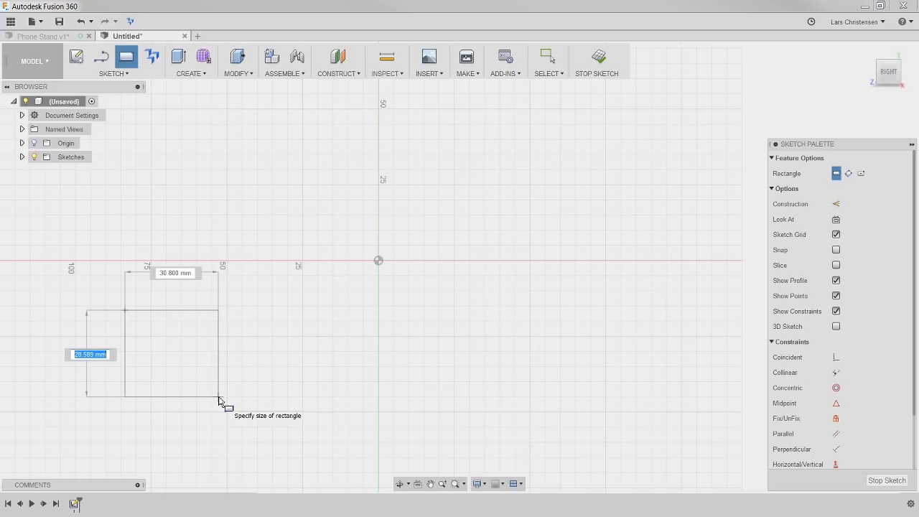
left_click(244, 400)
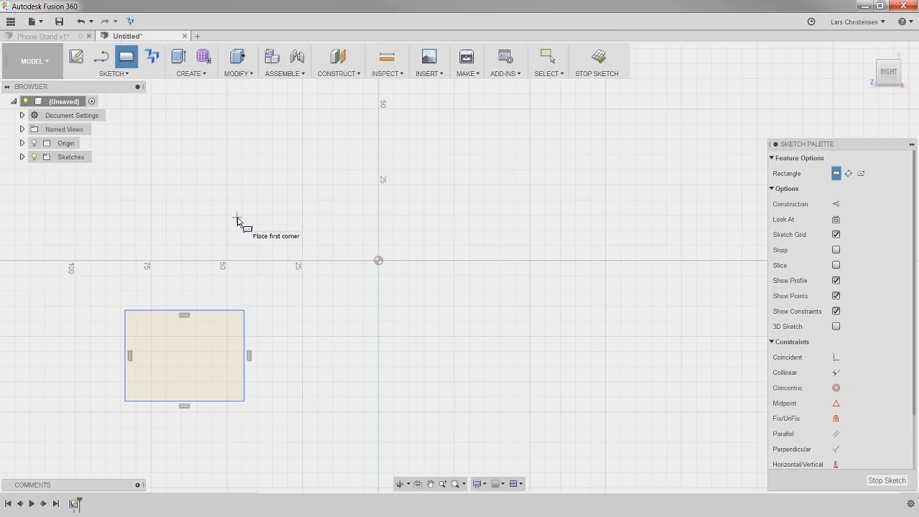
Dimension the rectangle's height to 26 mm
key("d")
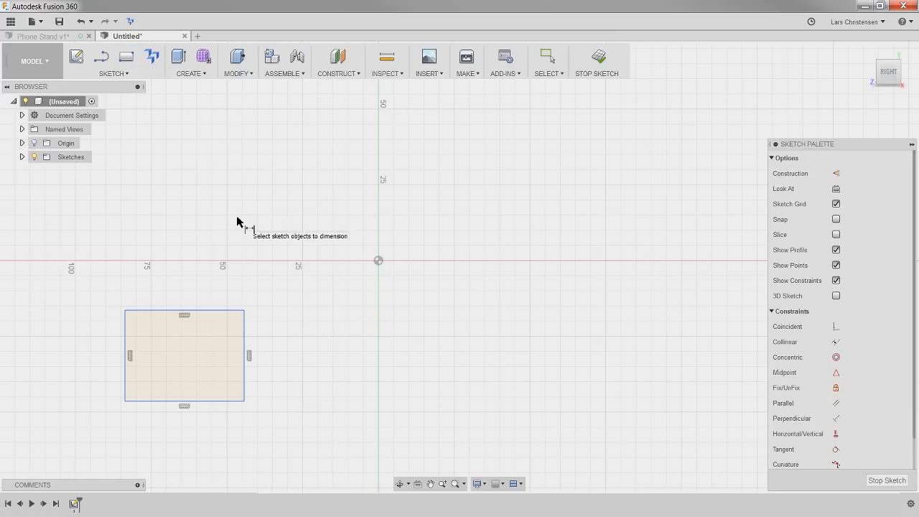
left_click(125, 339)
left_click(80, 356)
type("2")
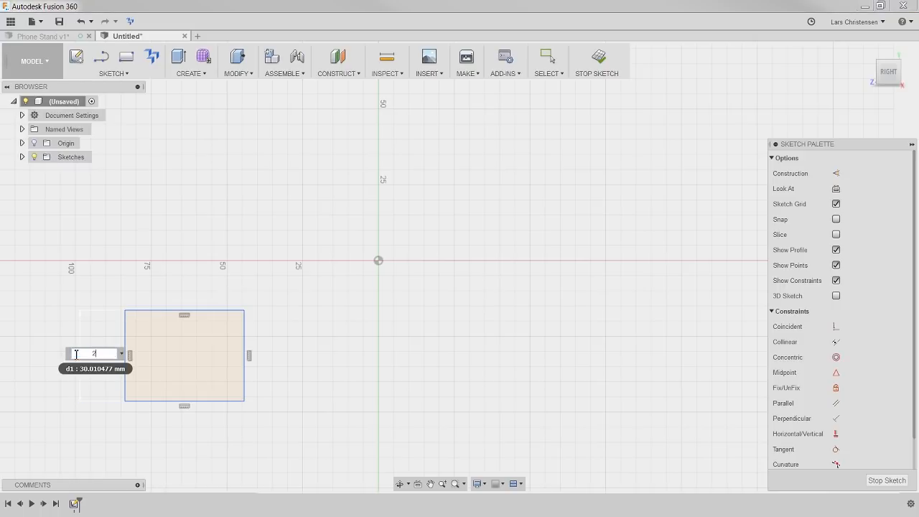
type("6")
key("Return")
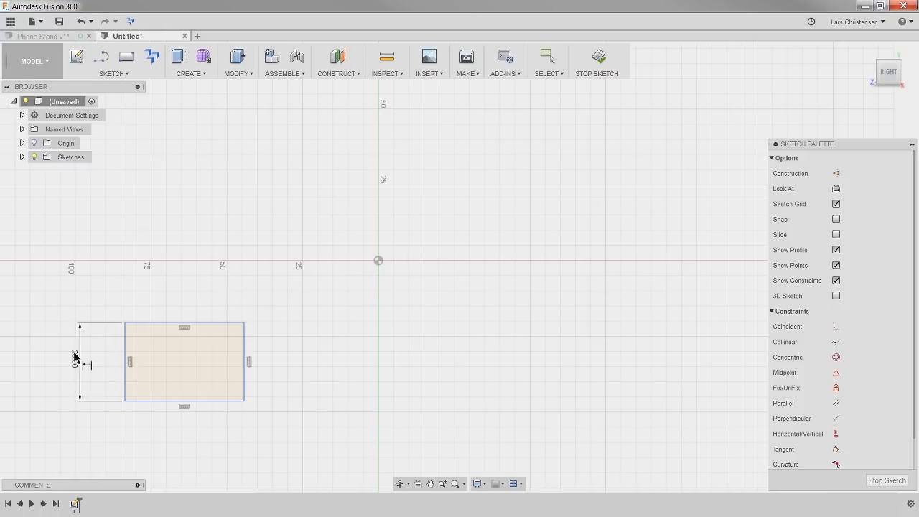
Dimension the rectangle's width to 26 mm along its upper edge and end dimensioning
left_click(176, 321)
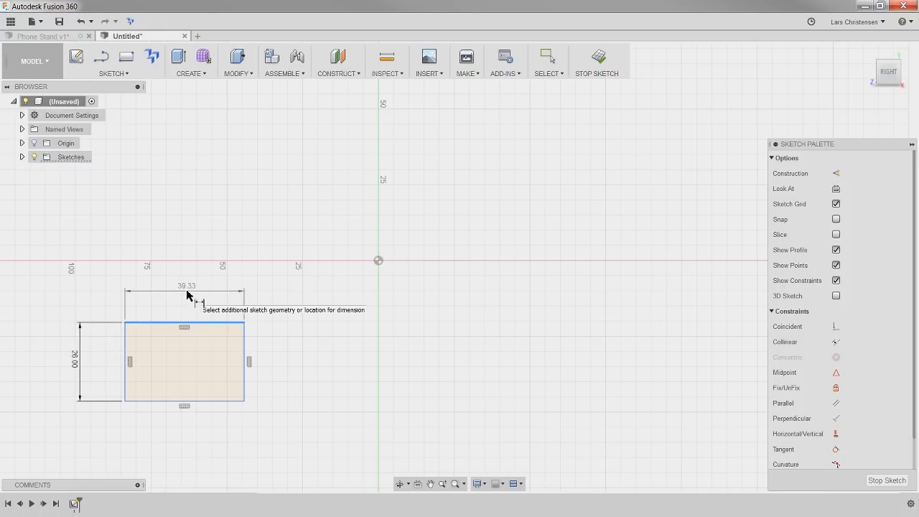
left_click(185, 292)
type("26")
key("Return")
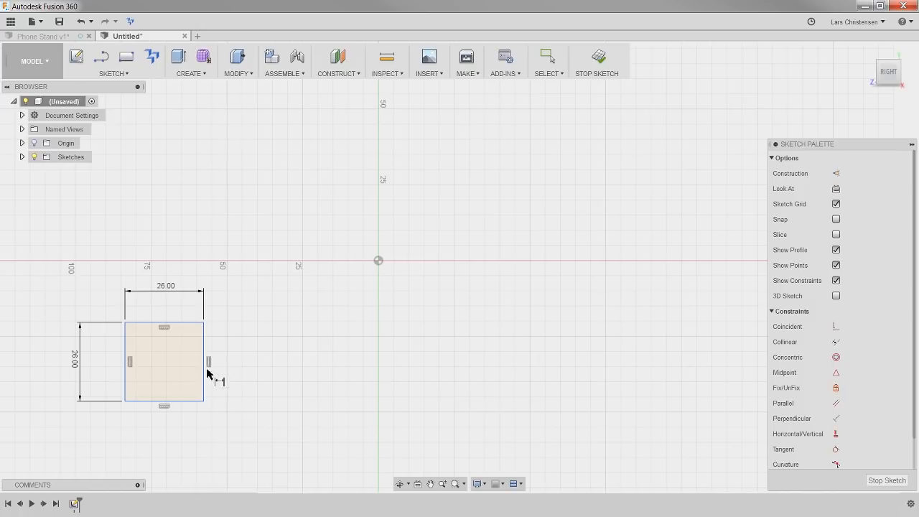
scroll(891, 409, "down", 1)
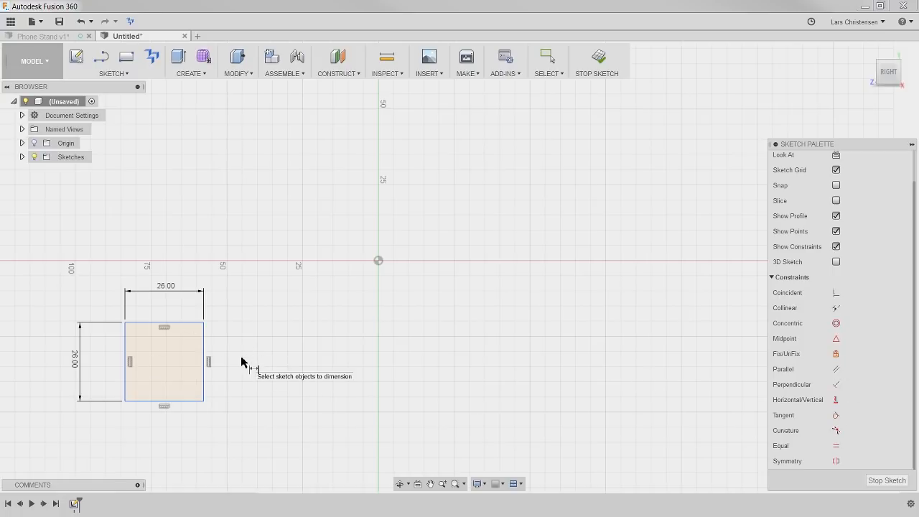
key("Escape")
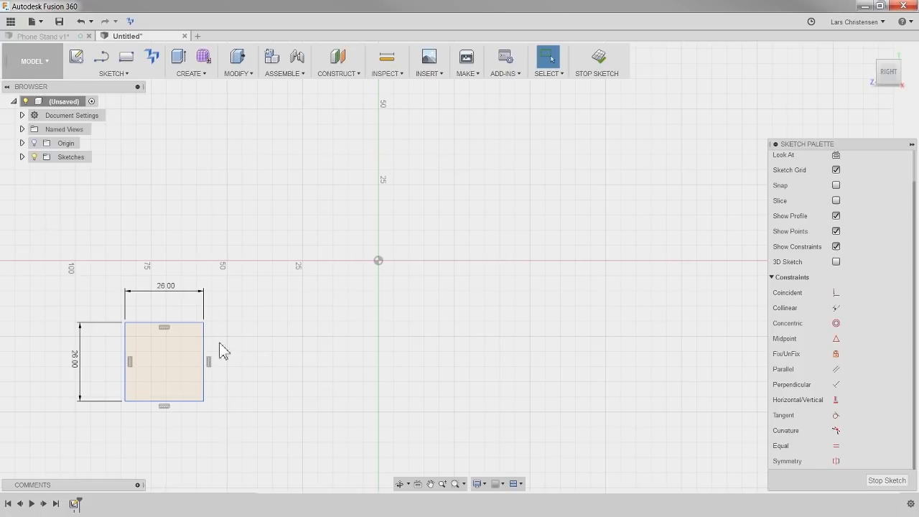
Move the unanchored 26 mm square around the sketch and park it just below the origin
mouse_move(204, 335)
left_mouse_down()
mouse_move(285, 344)
mouse_move(210, 304)
mouse_move(278, 147)
mouse_move(166, 305)
mouse_move(596, 363)
mouse_move(276, 364)
left_mouse_up()
mouse_move(301, 394)
left_mouse_down()
mouse_move(335, 256)
mouse_move(281, 324)
mouse_move(264, 325)
left_mouse_up()
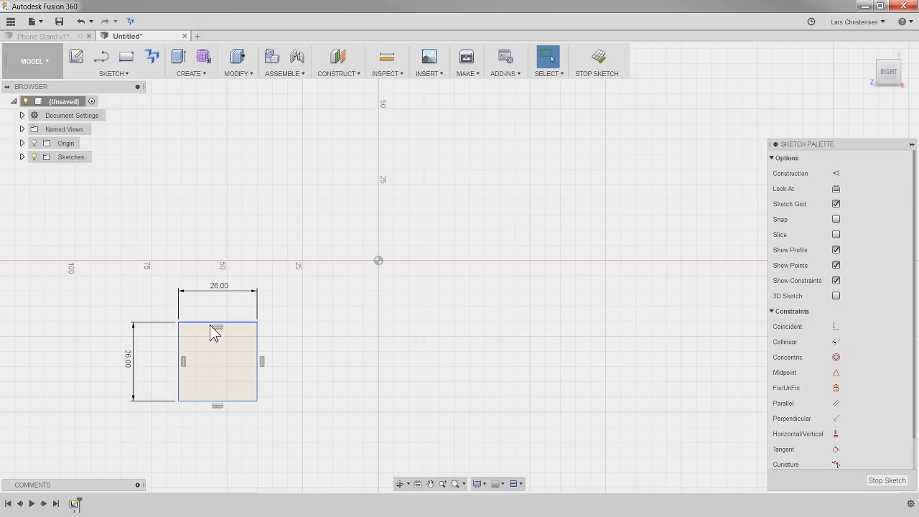
mouse_move(207, 322)
left_mouse_down()
mouse_move(261, 330)
mouse_move(400, 320)
left_mouse_up()
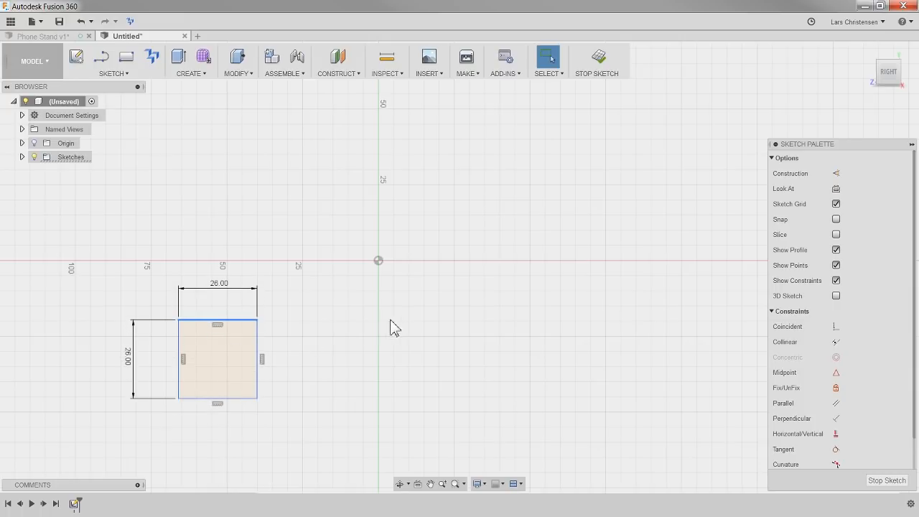
mouse_move(258, 321)
left_mouse_down()
mouse_move(438, 332)
mouse_move(474, 306)
mouse_move(458, 286)
mouse_move(463, 262)
mouse_move(446, 260)
mouse_move(485, 290)
mouse_move(448, 308)
mouse_move(418, 263)
mouse_move(419, 277)
left_mouse_up()
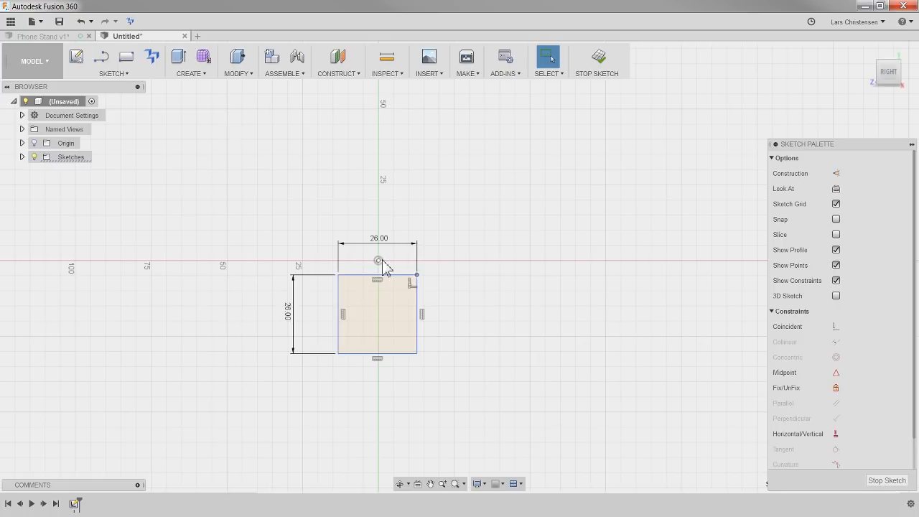
Apply a Midpoint constraint between the square's upper edge and the sketch origin
left_click(836, 372)
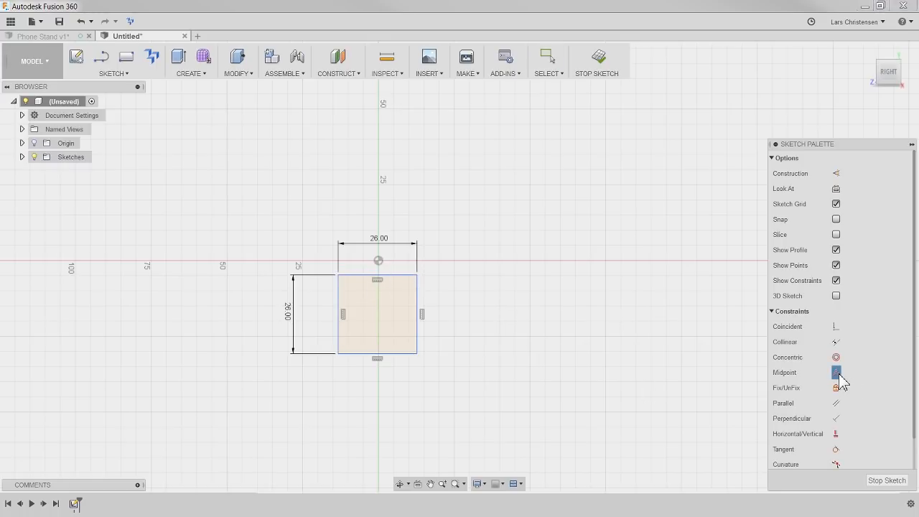
left_click(388, 275)
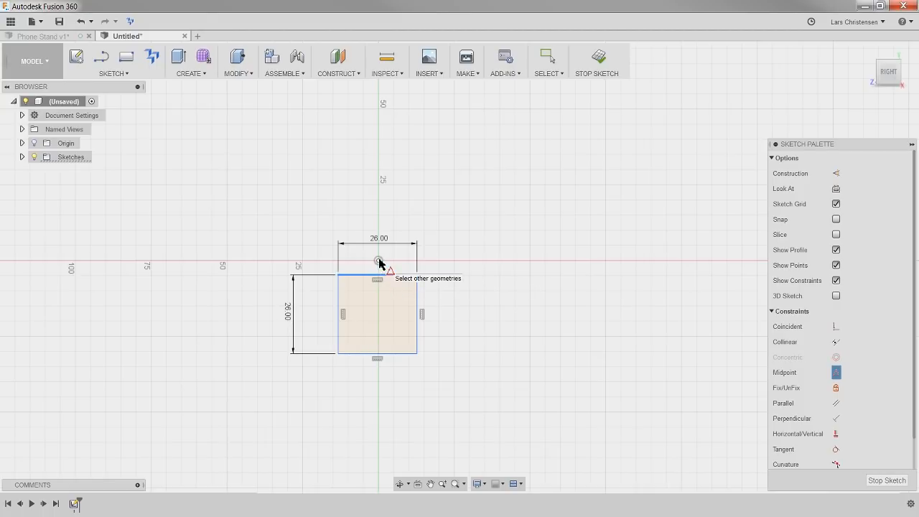
left_click(379, 262)
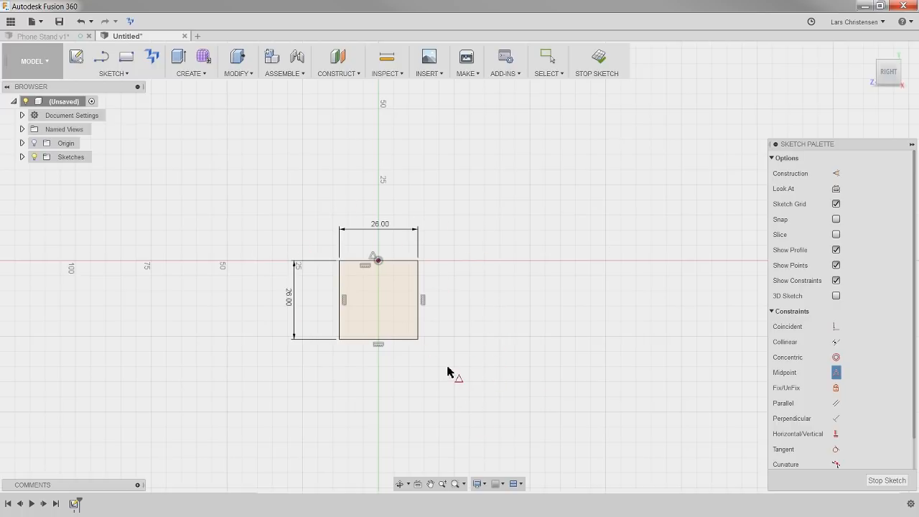
key("Escape")
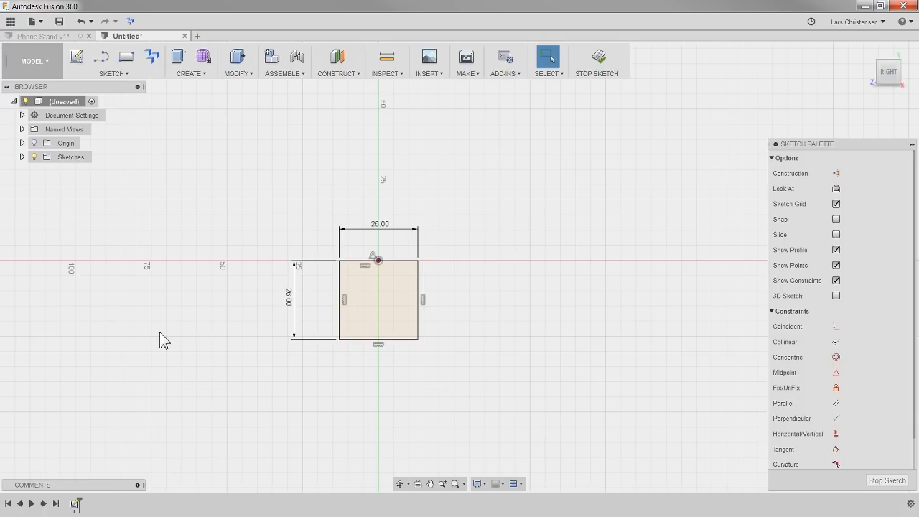
Sketch a second rectangle with an entered size of 26 by 26 mm away from the first, and delete it
left_click(125, 59)
type("26")
key("Tab")
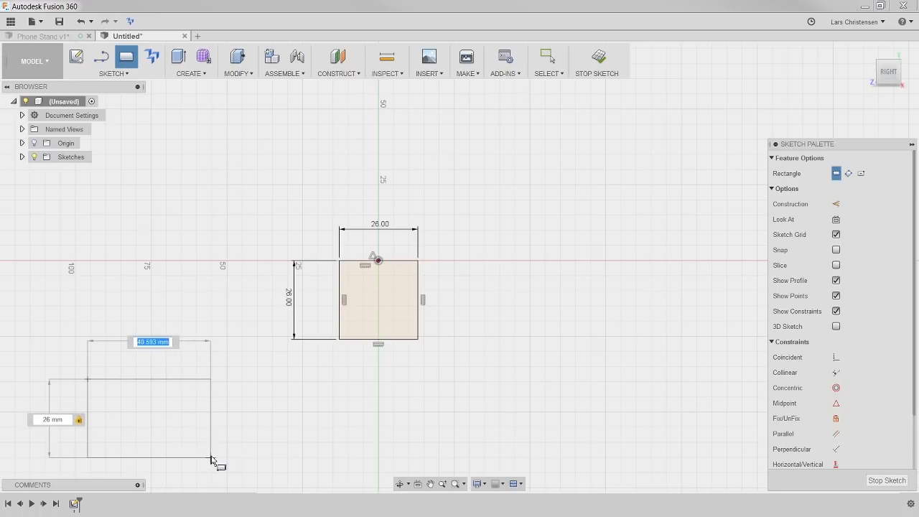
type("26")
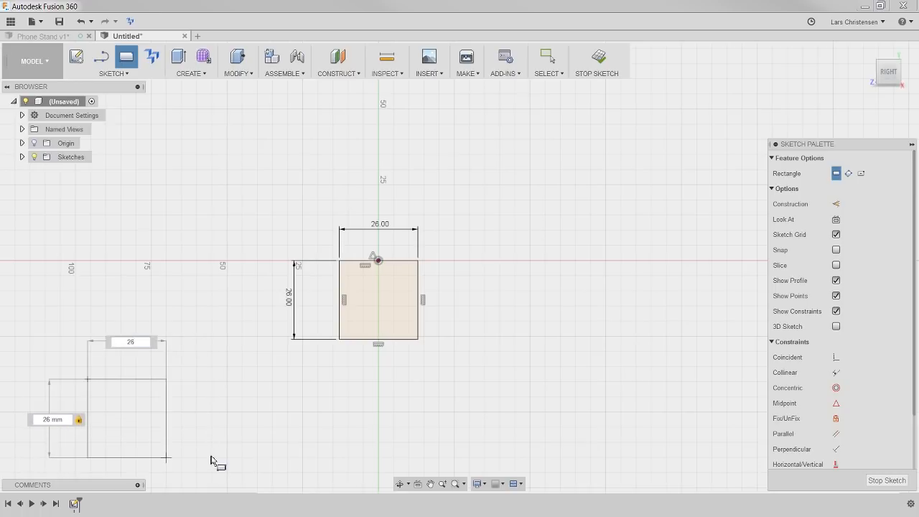
key("Return")
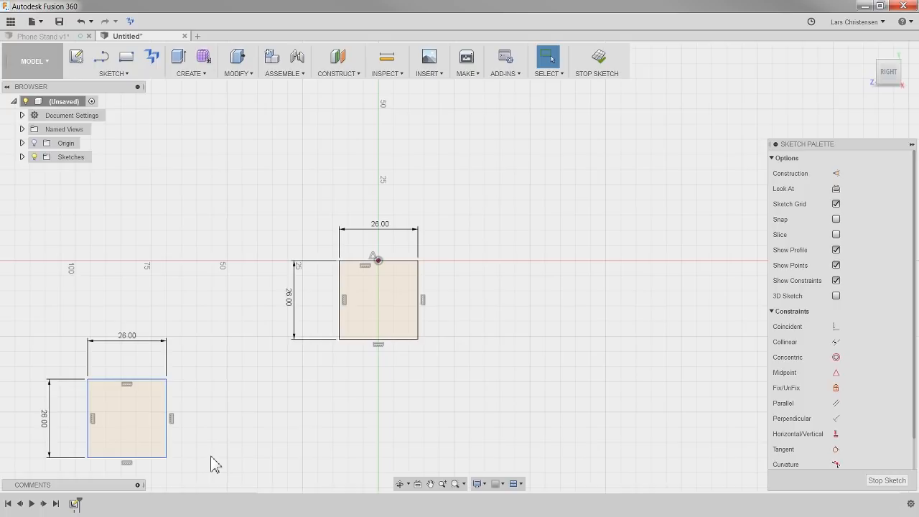
left_click_drag(196, 466, 35, 324)
key("Delete")
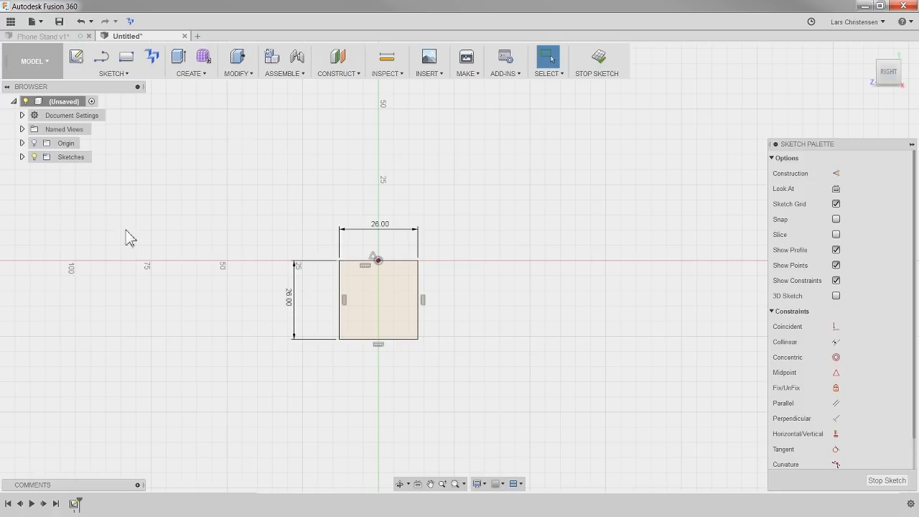
Sketch a freehand trial rectangle away from the constrained square without entering sizes, and delete it
left_click(126, 58)
left_click(75, 344)
left_click(194, 441)
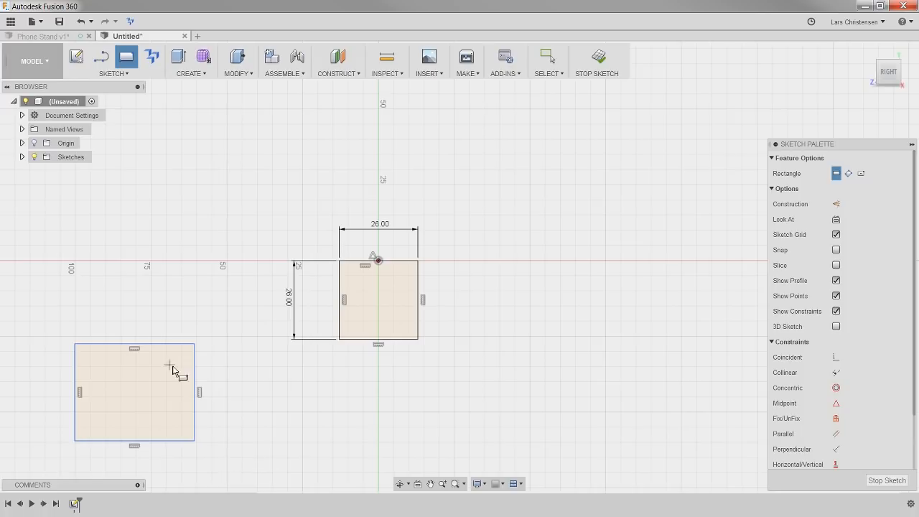
key("Escape")
left_click_drag(245, 467, 47, 338)
key("Delete")
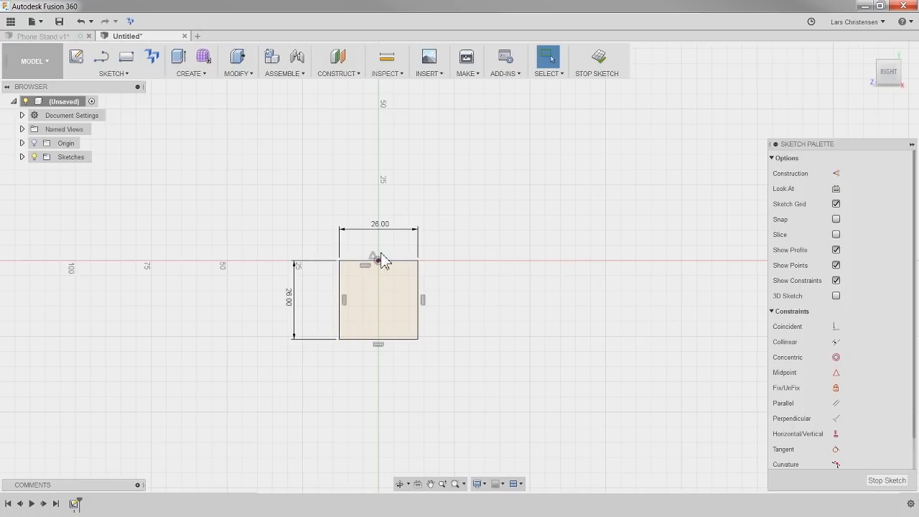
Examine the square bracket under the plate in the finished Phone Stand design from several angles, and return to the untitled design
left_click(65, 36)
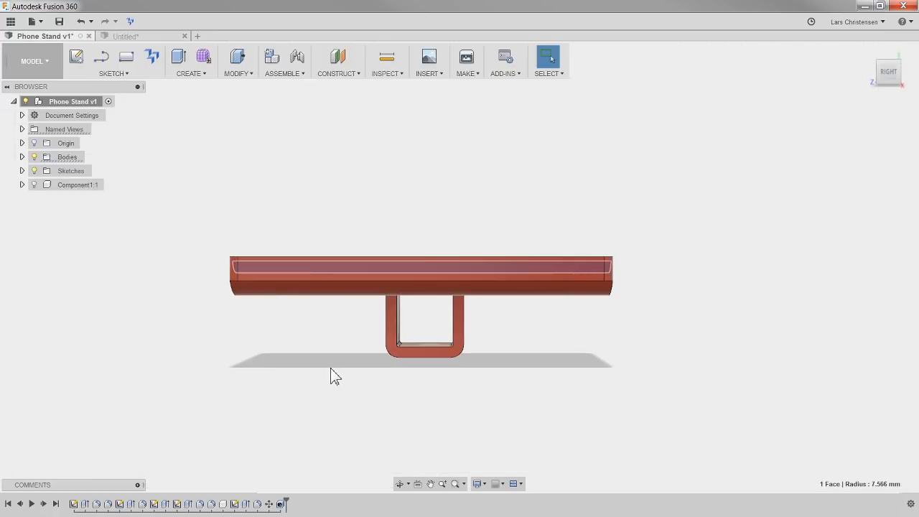
middle_click_drag(369, 429, 402, 406, "shift")
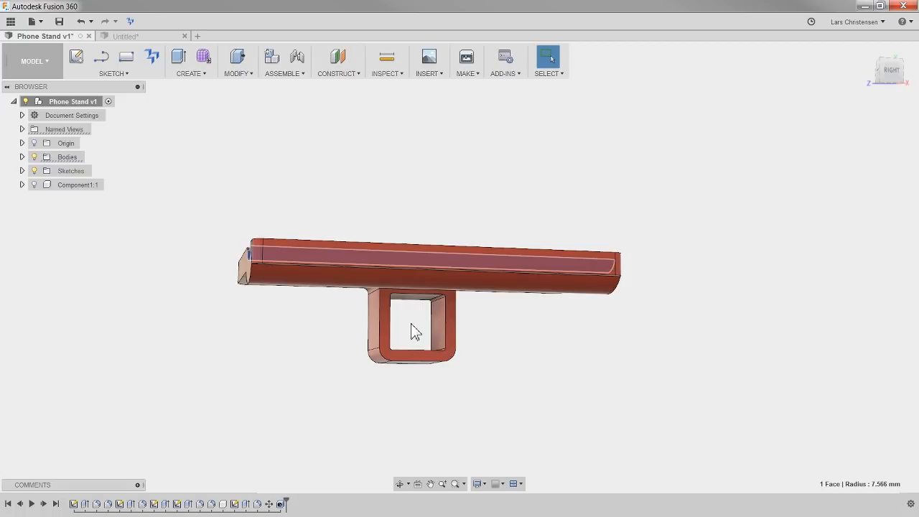
middle_click_drag(428, 325, 258, 388, "shift")
middle_click_drag(314, 386, 421, 328, "shift")
left_click(238, 377)
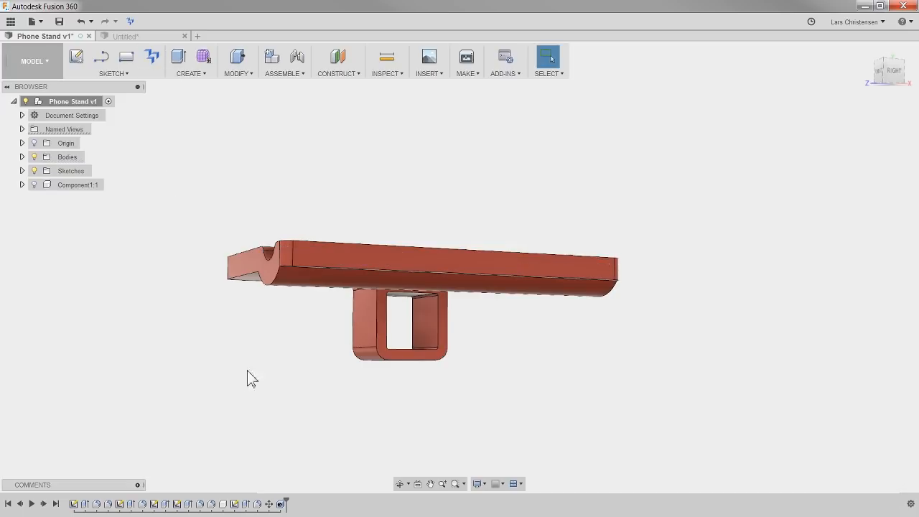
left_click(132, 37)
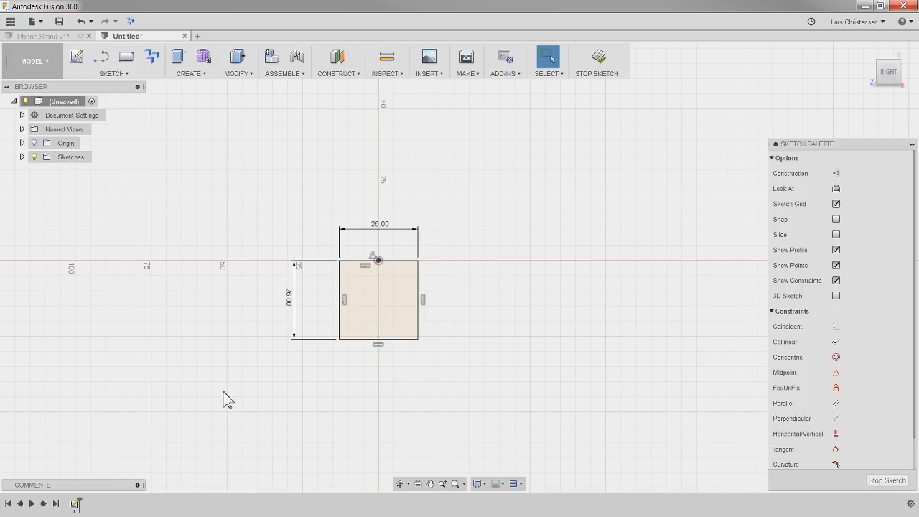
Offset the whole 26 mm square outward by 5 mm as one chain
scroll(430, 287, "up", 3)
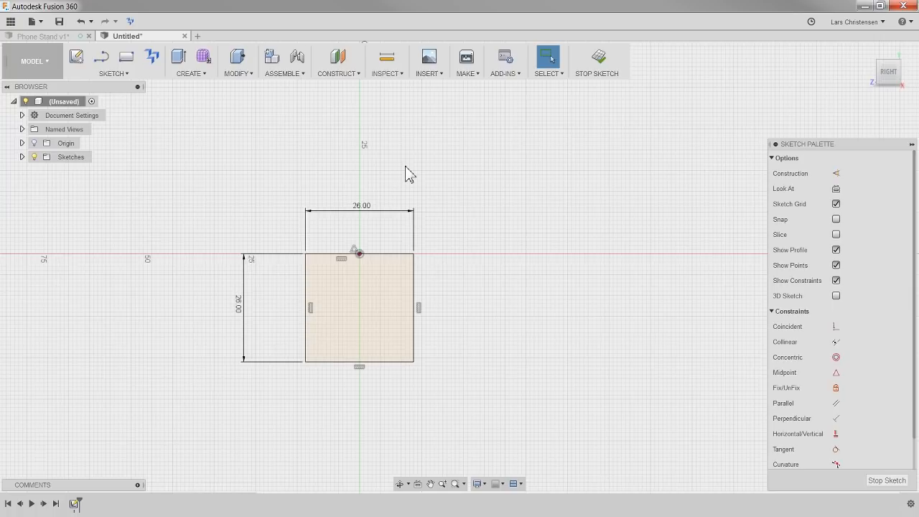
key("o")
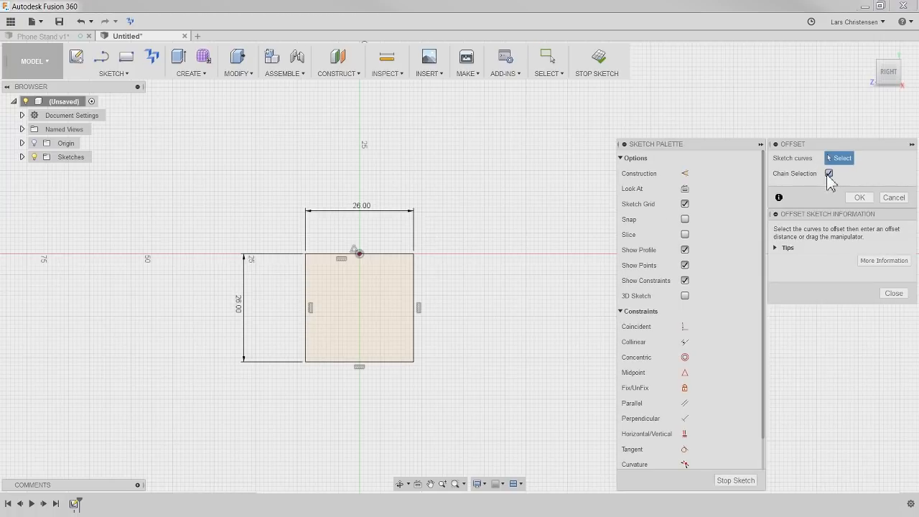
left_click(416, 290)
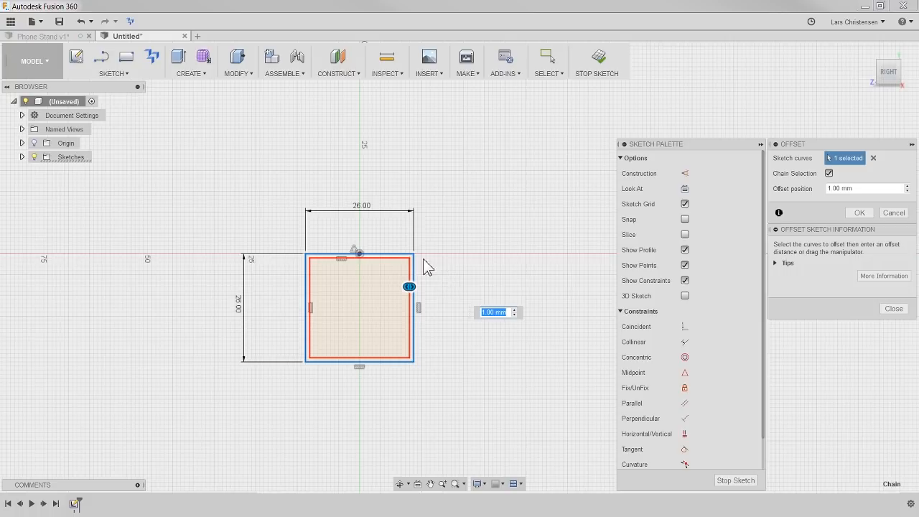
left_click_drag(409, 287, 436, 303)
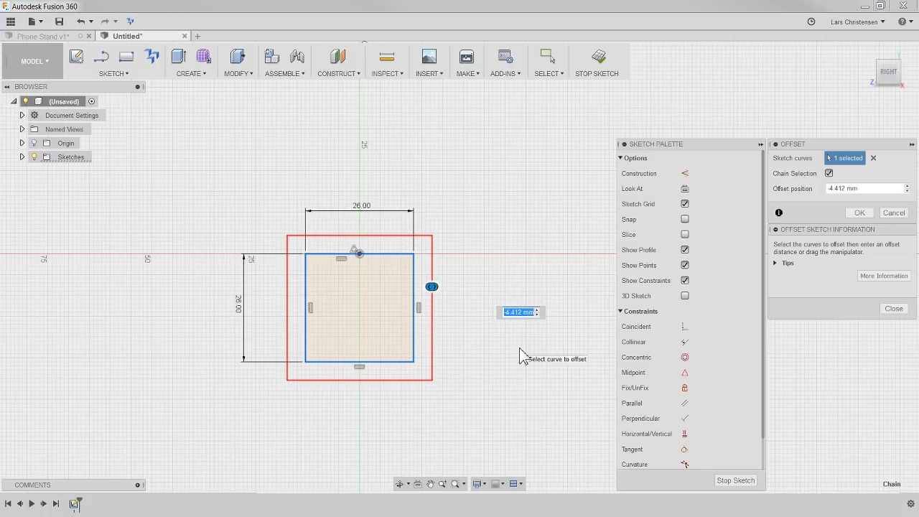
type("-5.")
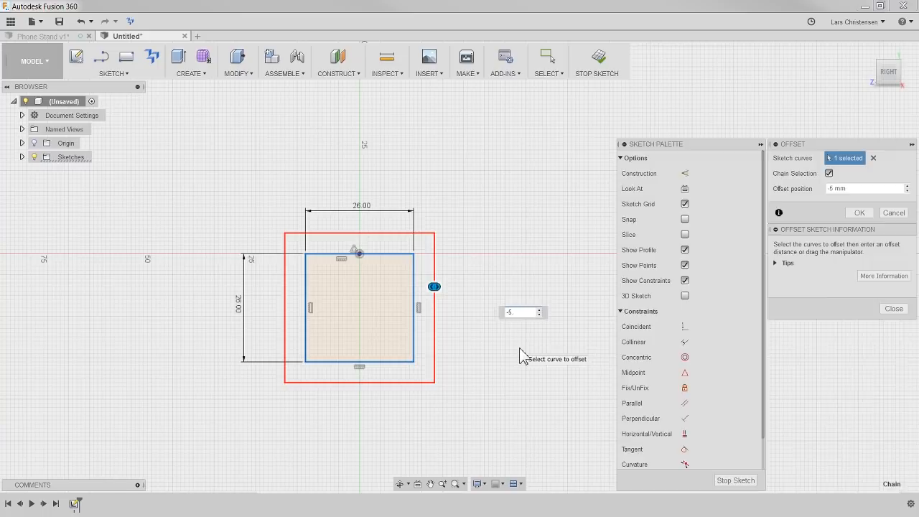
key("Return")
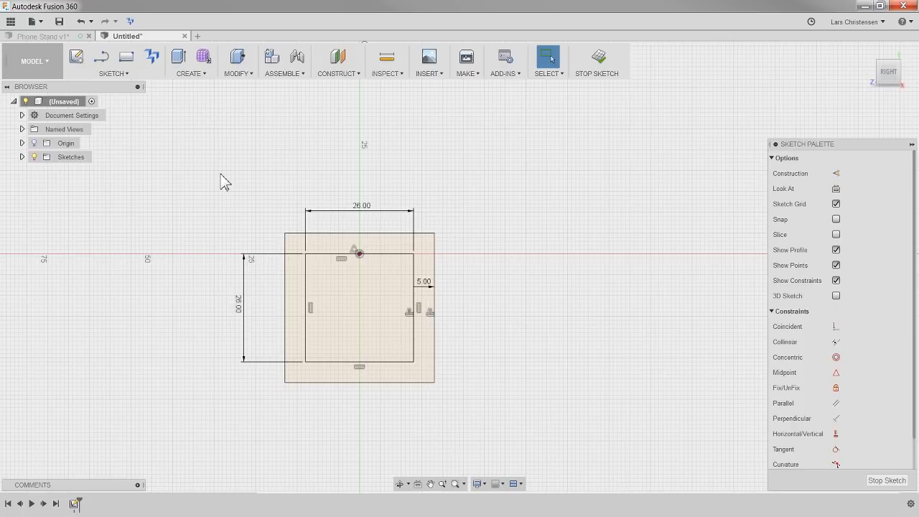
Extrude the ring between the two squares 28 mm as a new body using Press Pull
key("q")
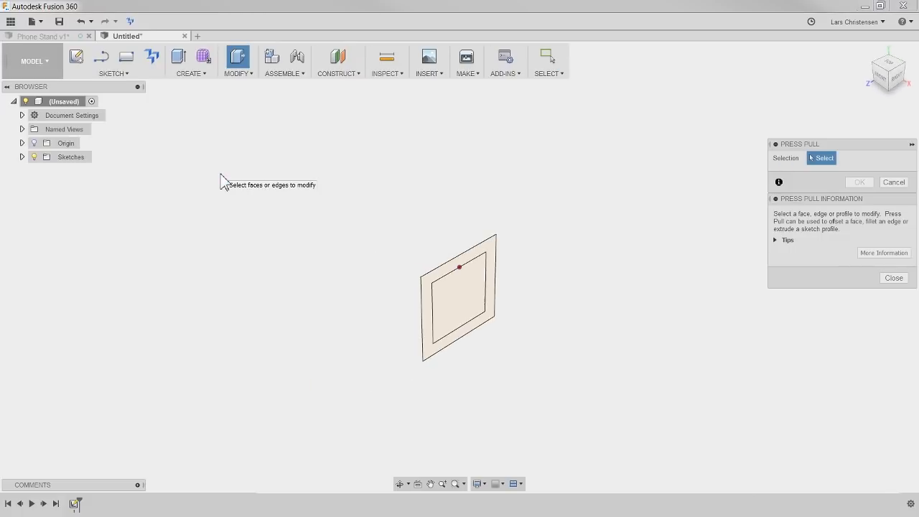
left_click(776, 200)
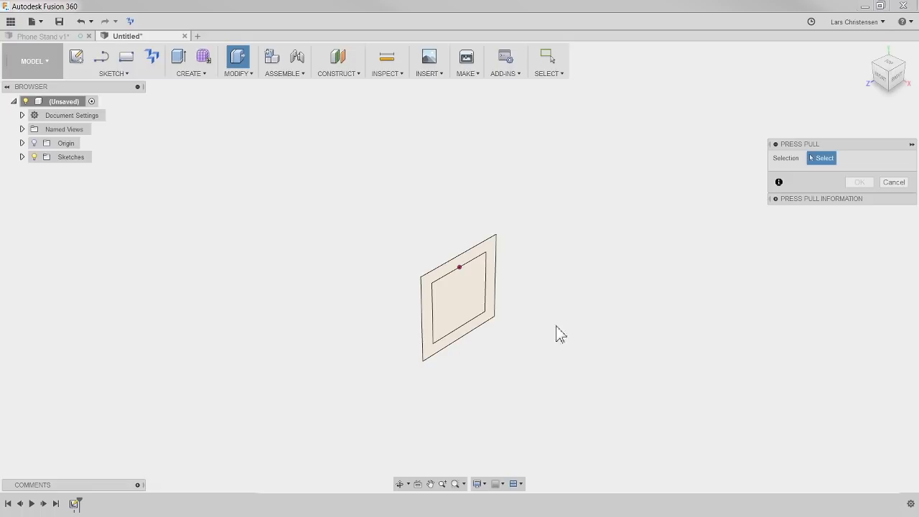
scroll(557, 288, "up", 2)
scroll(557, 288, "up", 1)
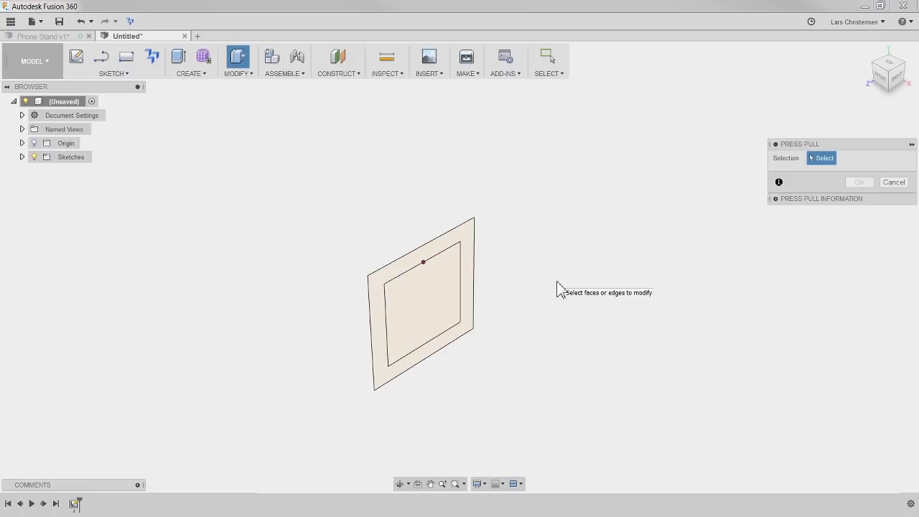
left_click(431, 365)
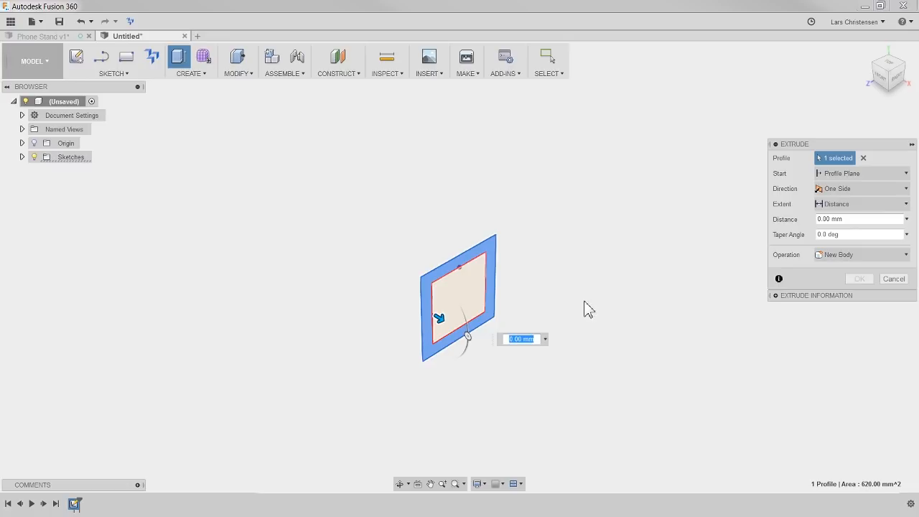
scroll(586, 316, "up", 2)
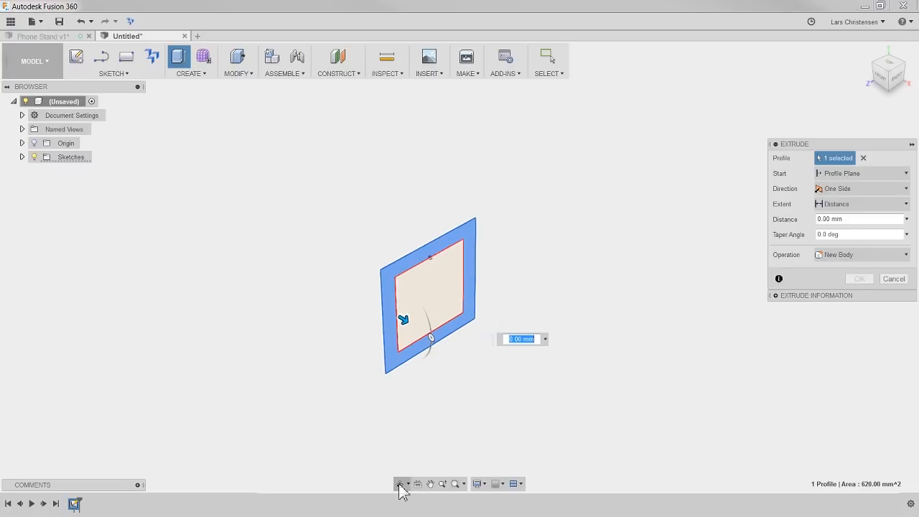
left_click_drag(404, 323, 468, 369)
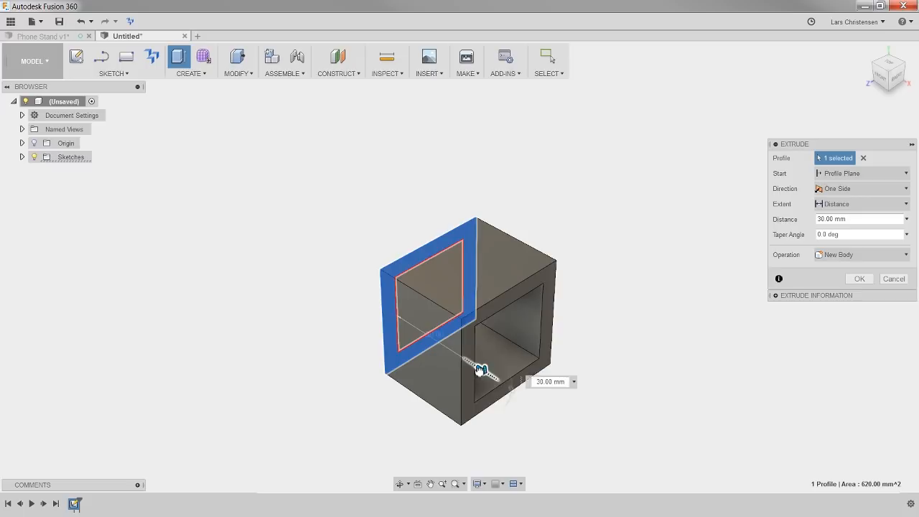
left_click_drag(467, 361, 454, 352)
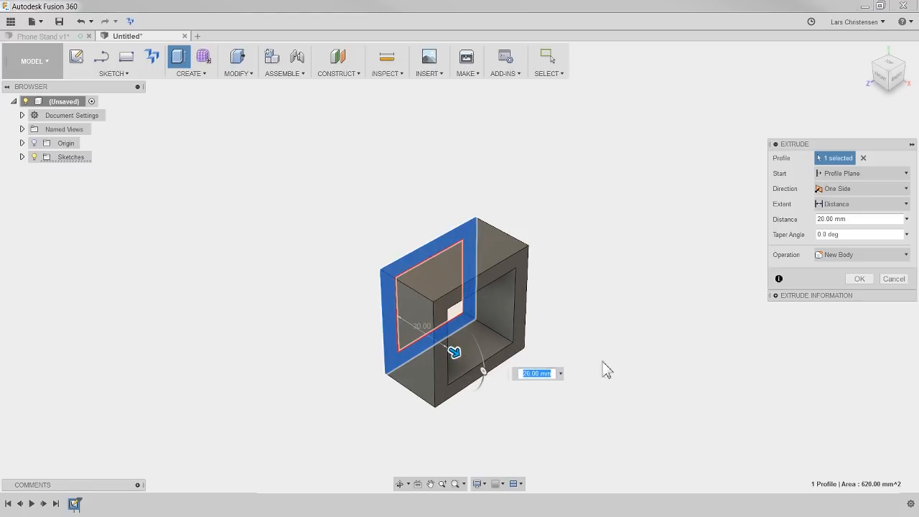
type("28")
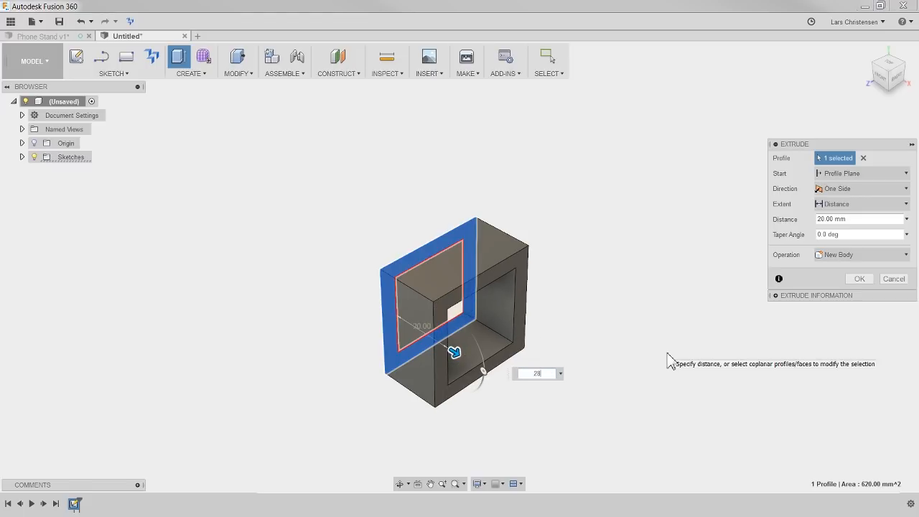
key("Return")
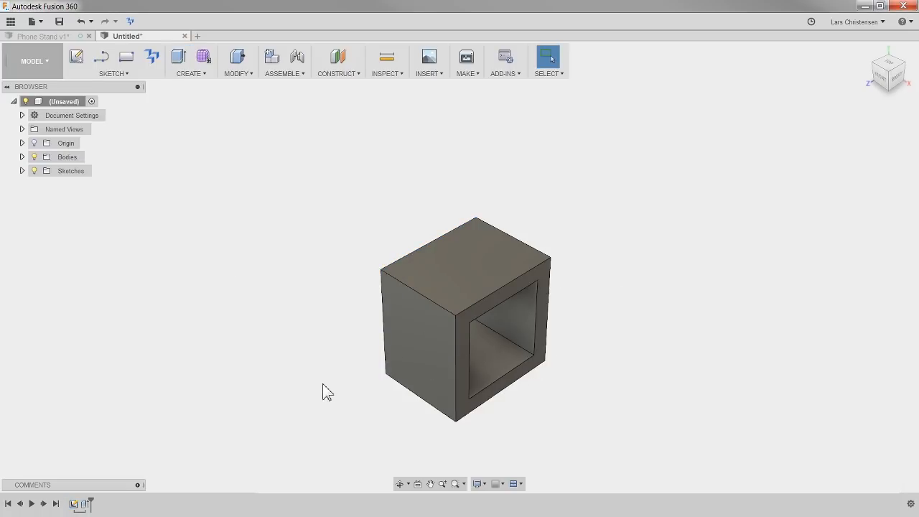
Try Press Pull as a face offset on the hollow block's outer side face, and cancel it
mouse_move(335, 362)
middle_mouse_down("shift")
mouse_move(318, 338)
mouse_move(256, 322)
mouse_move(359, 326)
mouse_move(320, 285)
mouse_move(327, 352)
middle_mouse_up("shift")
scroll(618, 405, "up", 1)
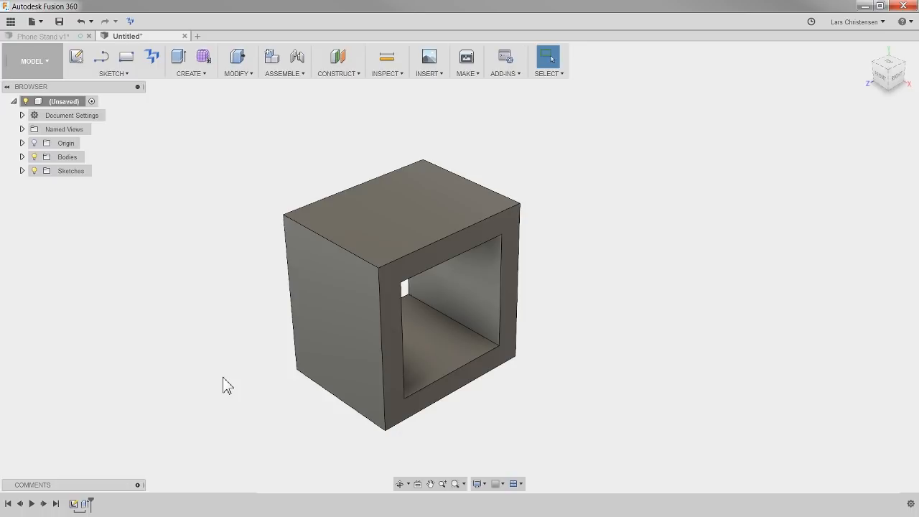
key("q")
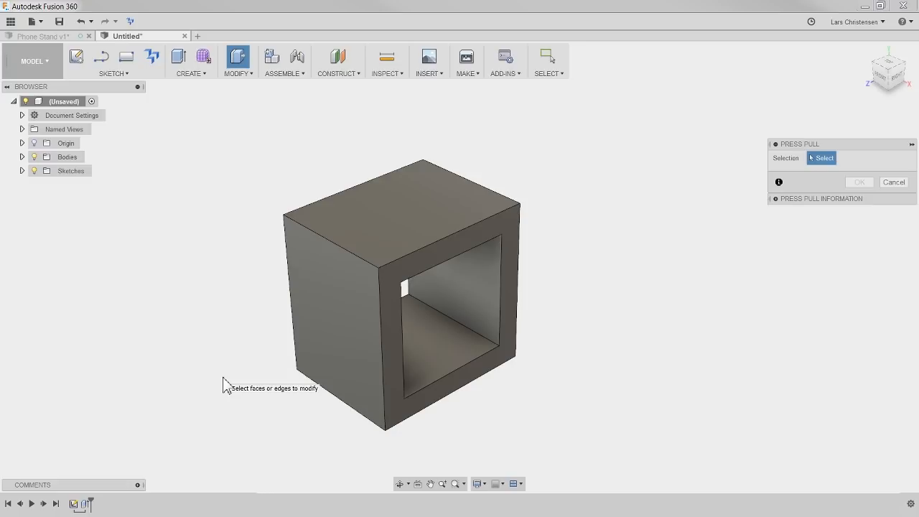
left_click(346, 298)
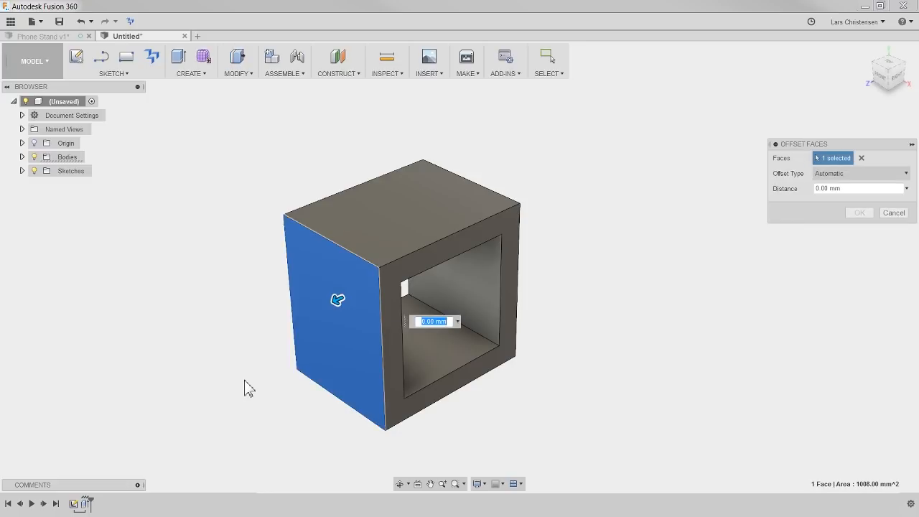
left_click_drag(331, 298, 49, 435)
left_click(861, 158)
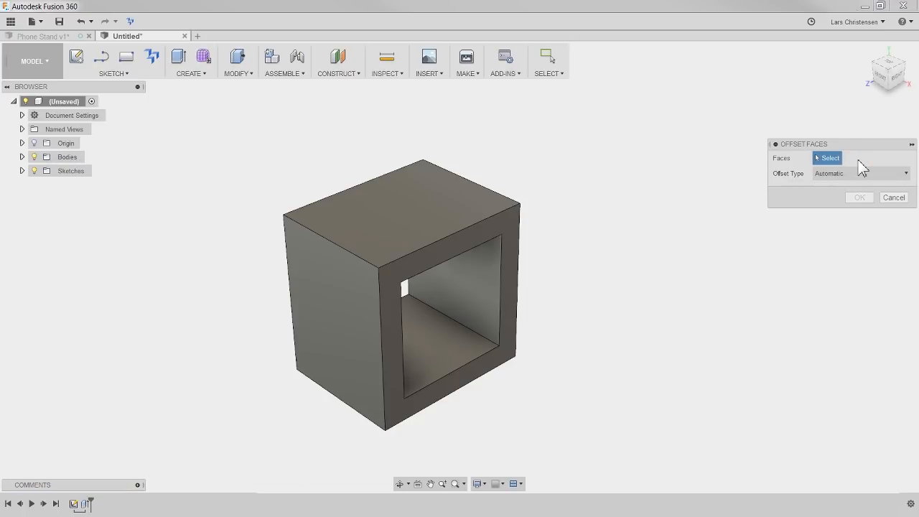
left_click(894, 198)
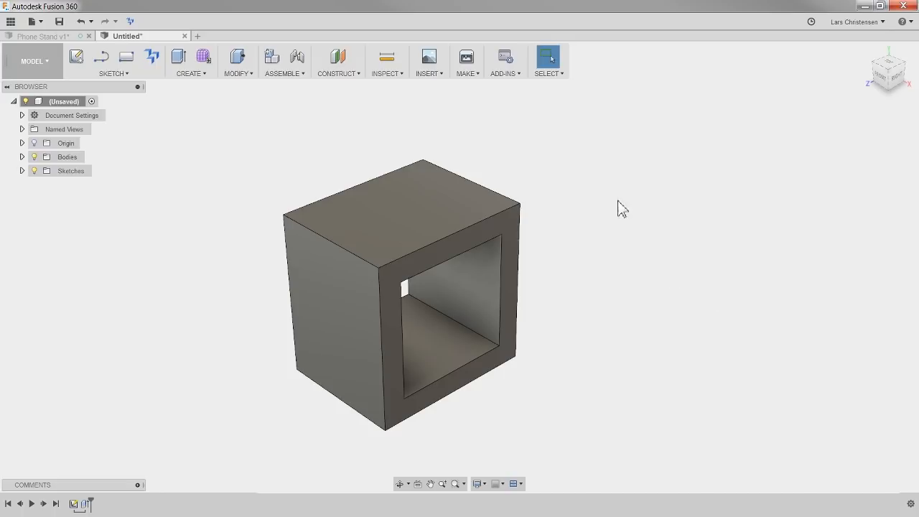
Try Press Pull as a 4 mm fillet on the hollow block's upper outer side edge, and cancel it
key("q")
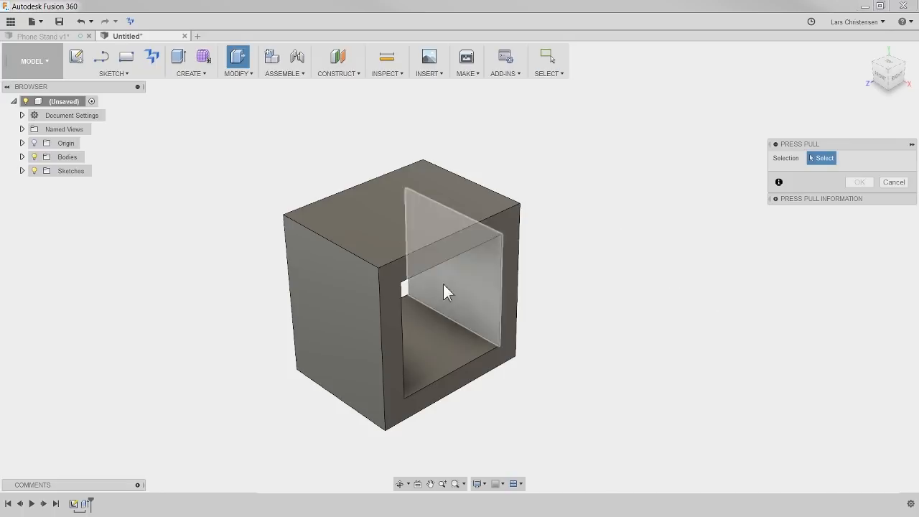
left_click(348, 253)
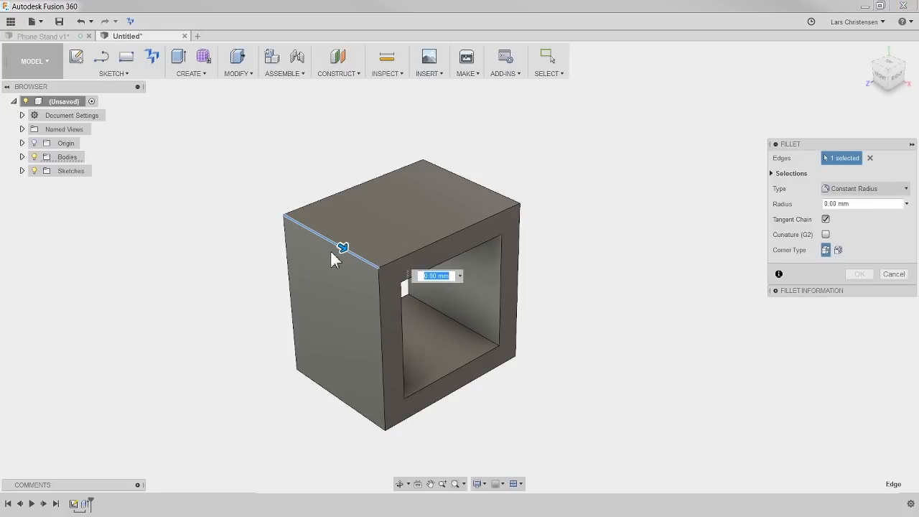
left_click_drag(344, 247, 348, 251)
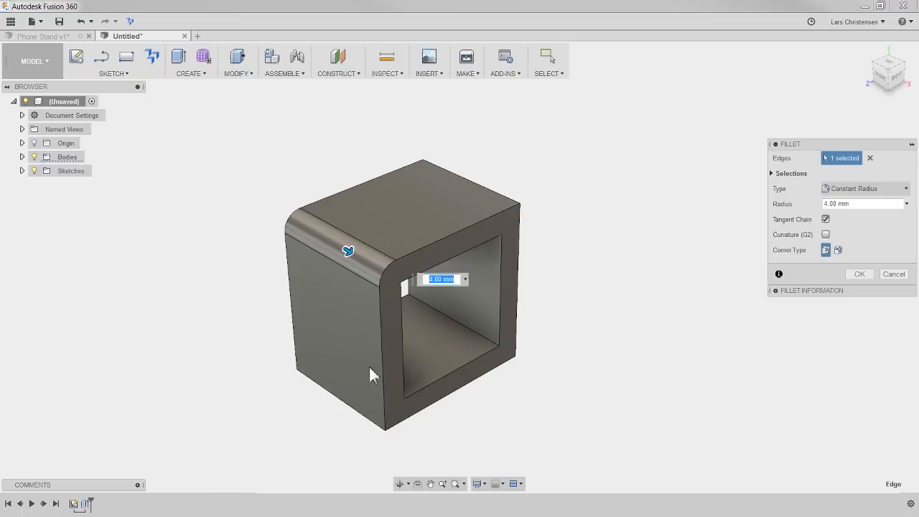
left_click(894, 275)
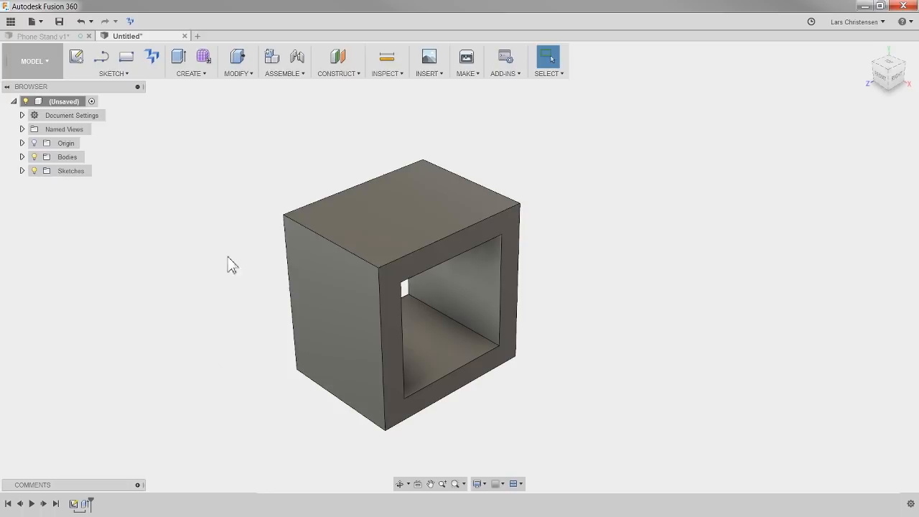
Examine the rounded corners of the finished Phone Stand's bracket, and return to the untitled design
middle_click_drag(235, 279, 196, 221, "shift")
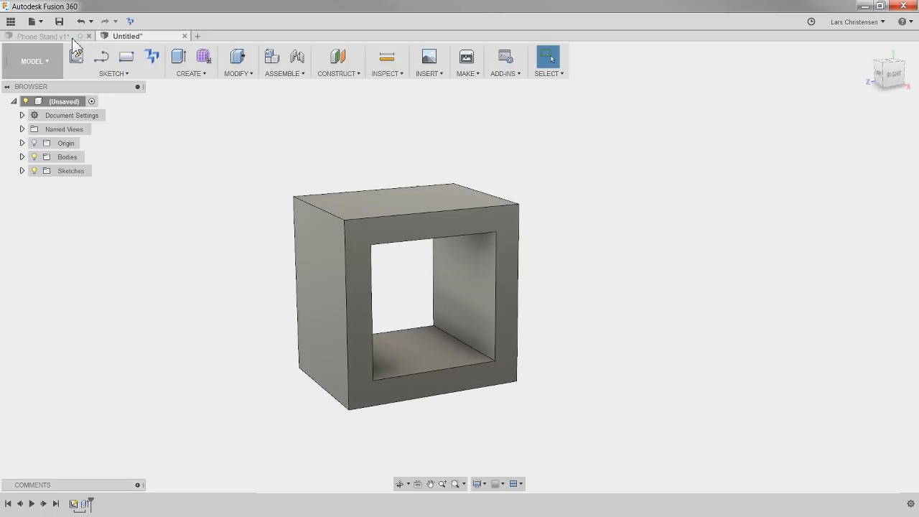
left_click(73, 37)
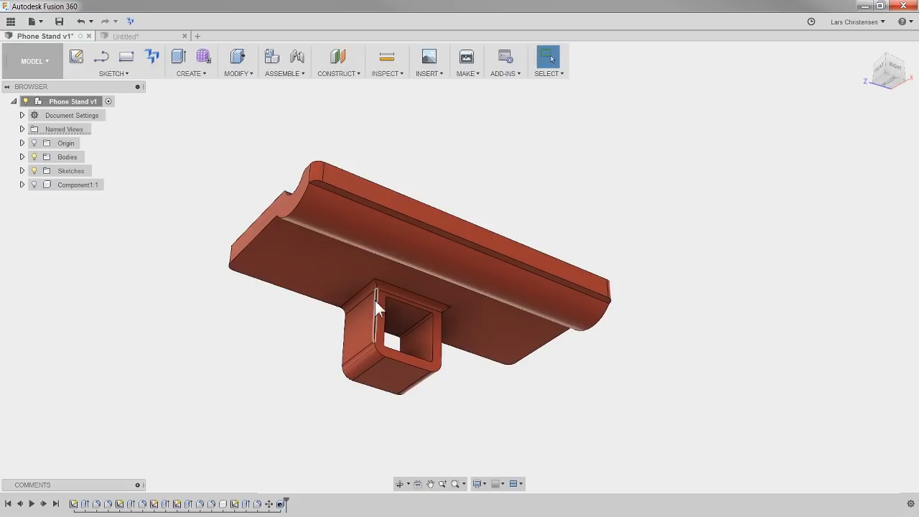
middle_click_drag(238, 371, 232, 414, "shift")
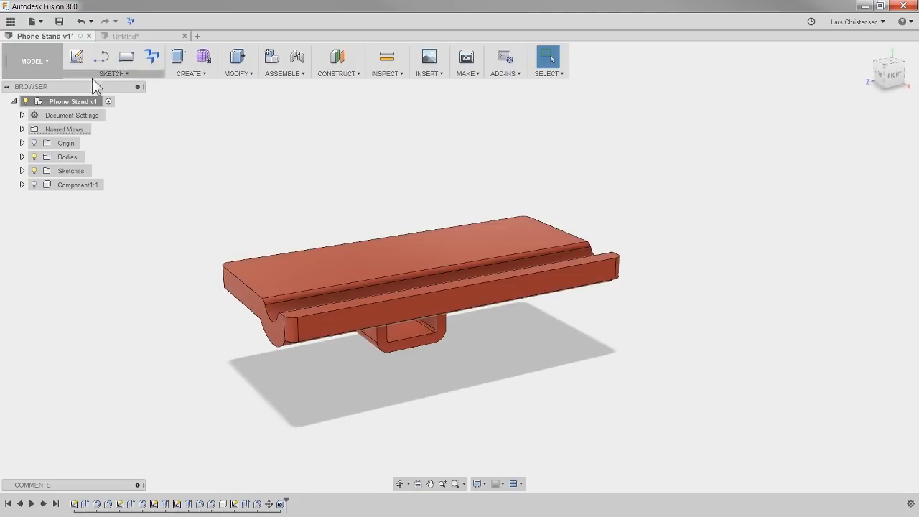
left_click(126, 36)
Fillet the four outer lengthwise edges of the hollow block with a constant 6 mm radius
middle_click_drag(283, 318, 240, 311, "shift")
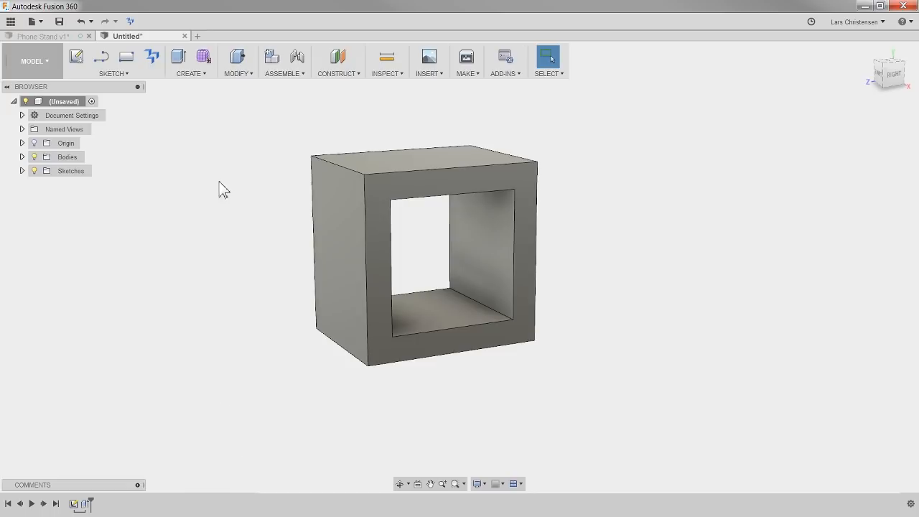
left_click(238, 74)
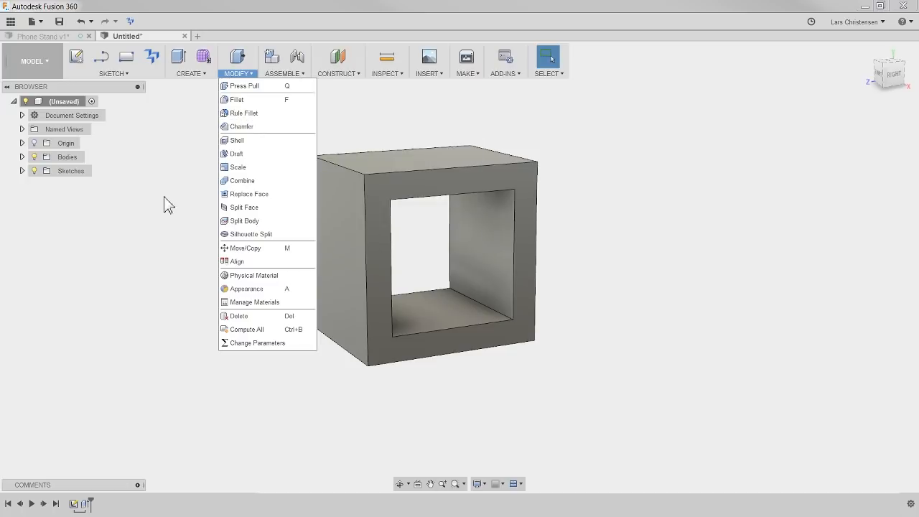
left_click(289, 104)
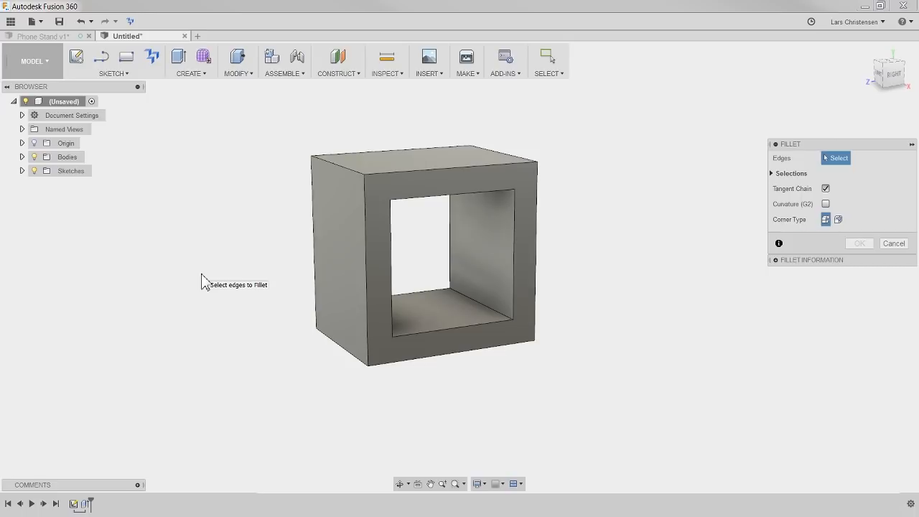
left_click(352, 170)
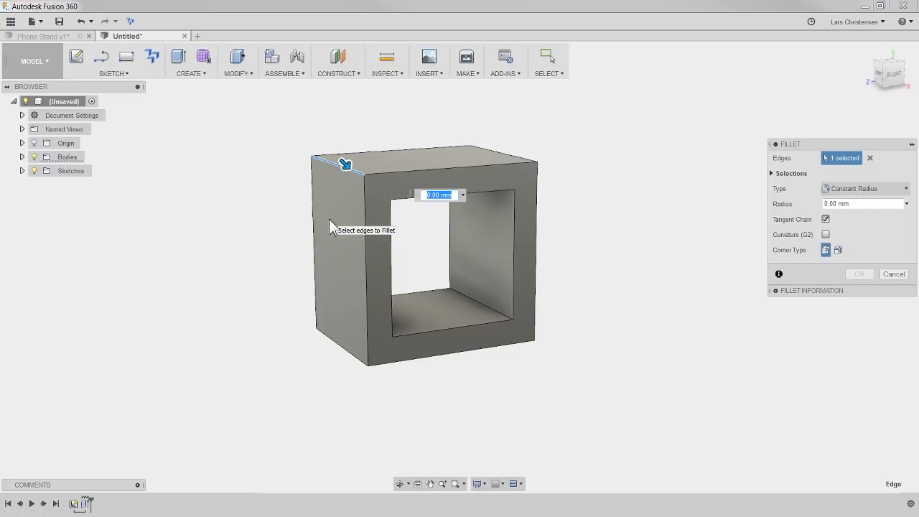
left_click(362, 366)
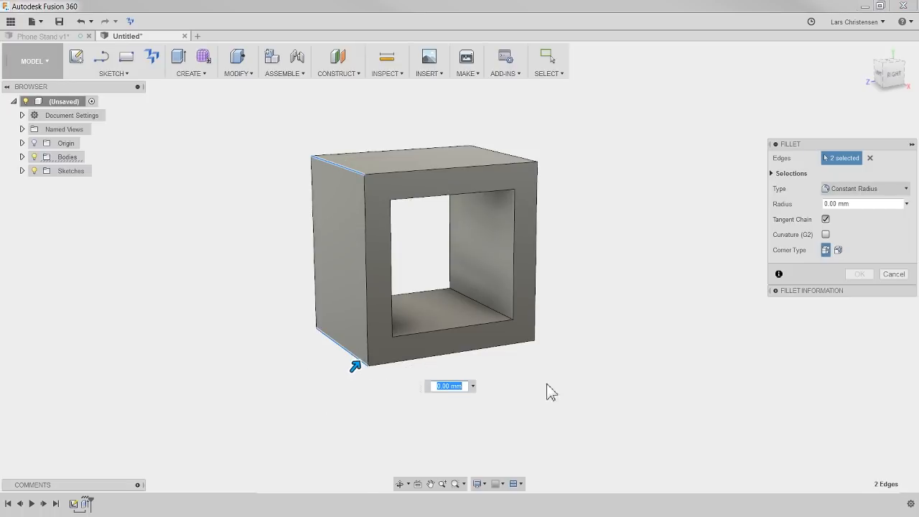
left_click(520, 335)
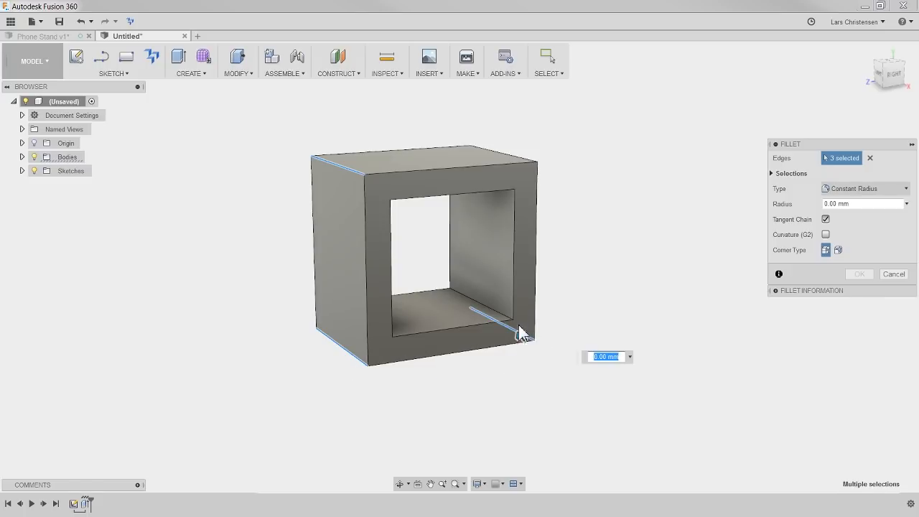
left_click(506, 155)
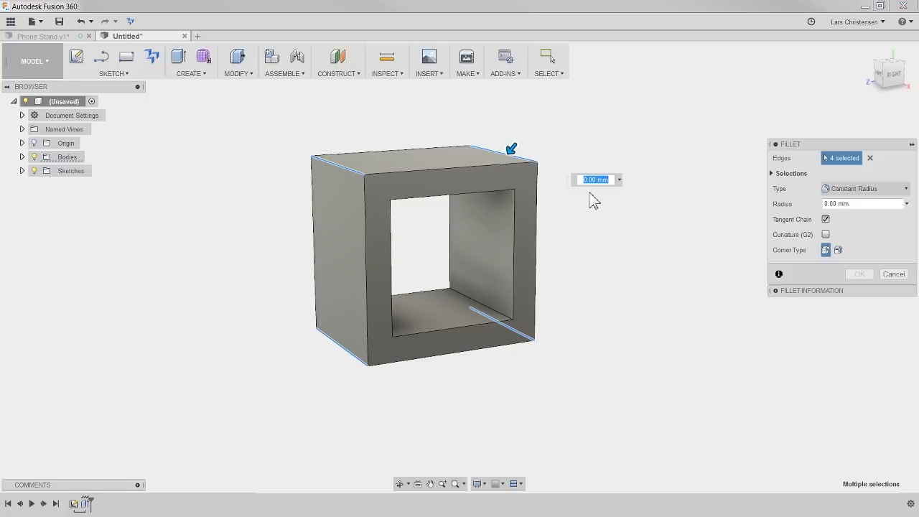
left_click_drag(513, 149, 513, 161)
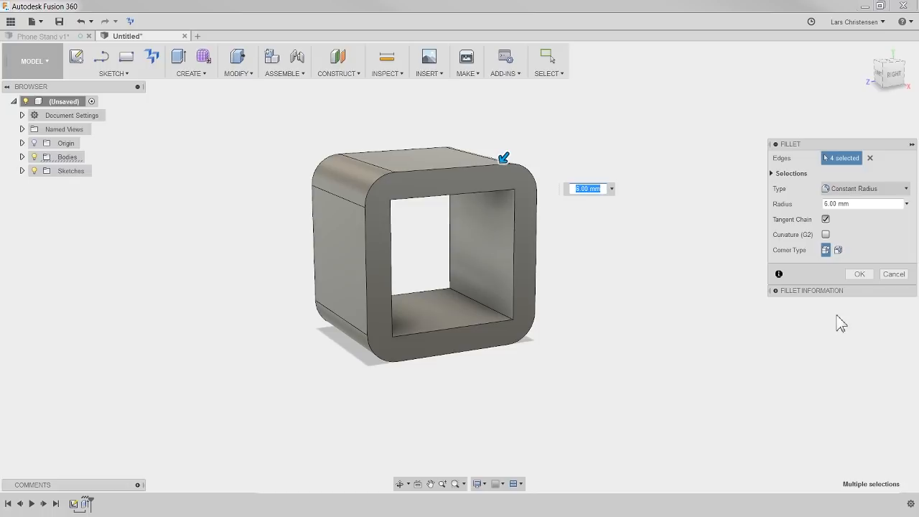
left_click(860, 274)
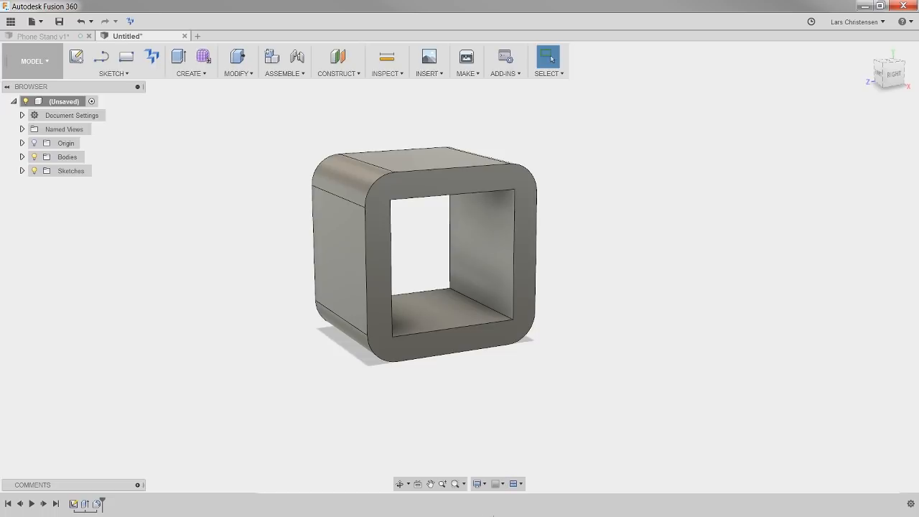
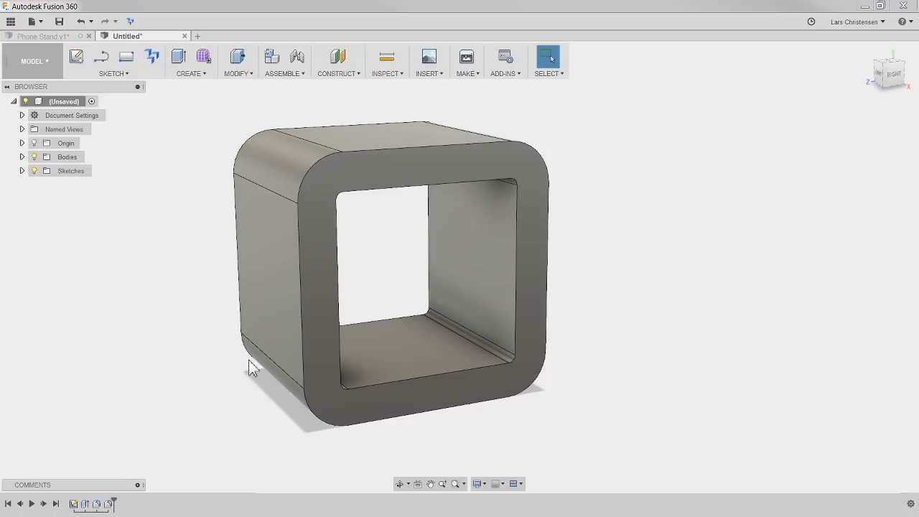
Examine how the phone, Component1:1, sits in the finished Phone Stand by showing it, and return to the untitled design
scroll(247, 358, "down", 3)
middle_click_drag(242, 341, 244, 319)
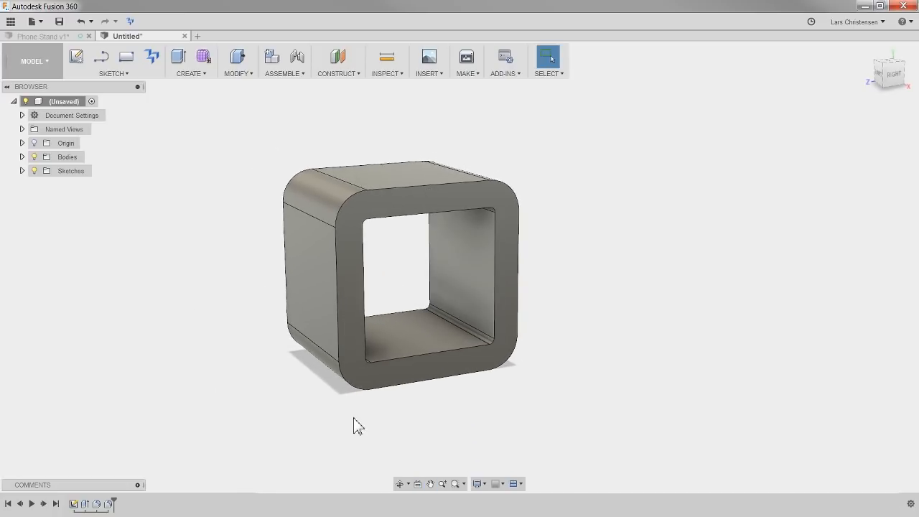
left_click(61, 36)
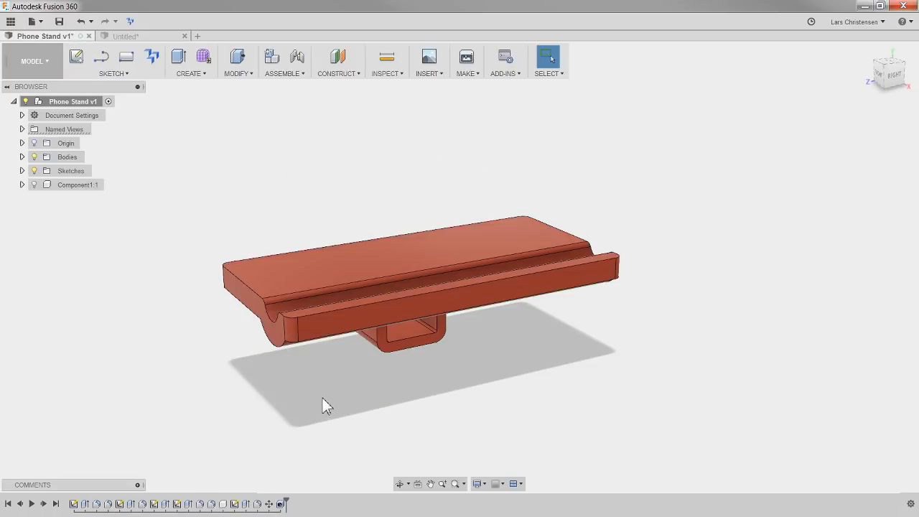
middle_click_drag(326, 398, 405, 263, "shift")
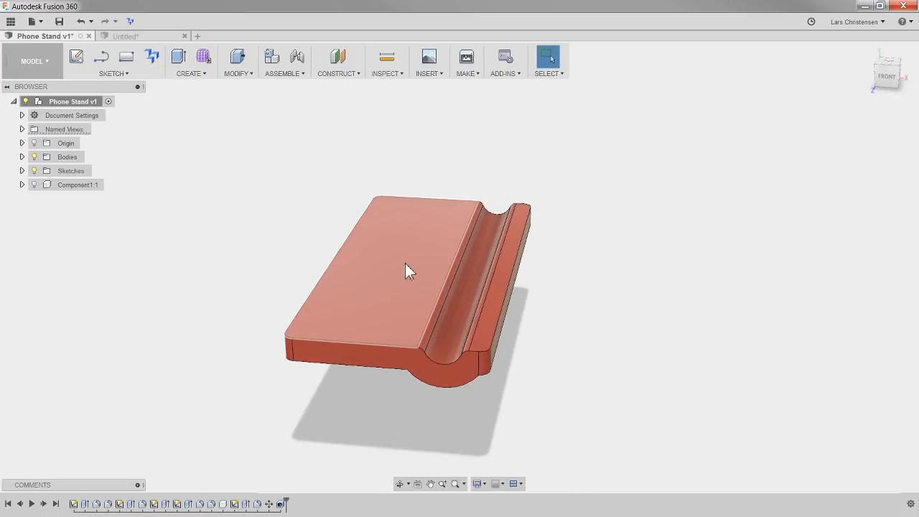
middle_click_drag(242, 294, 224, 260)
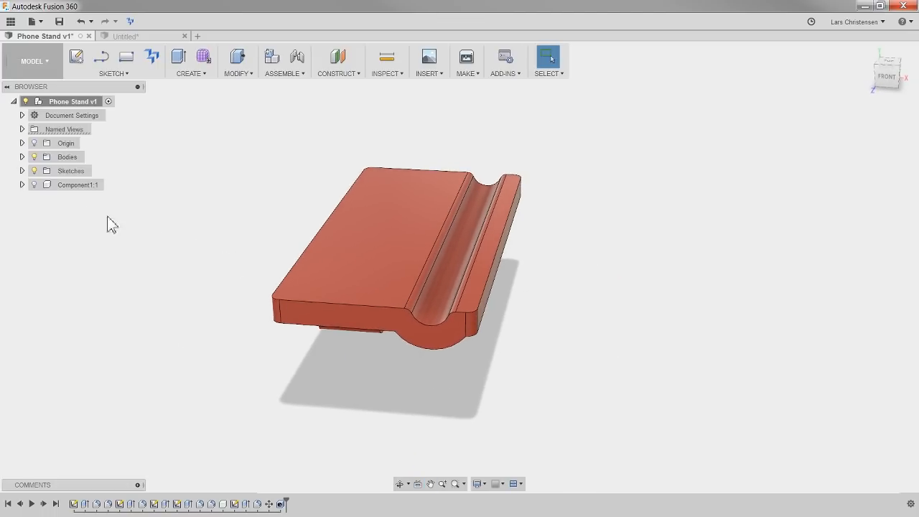
left_click(33, 185)
scroll(105, 437, "down", 3)
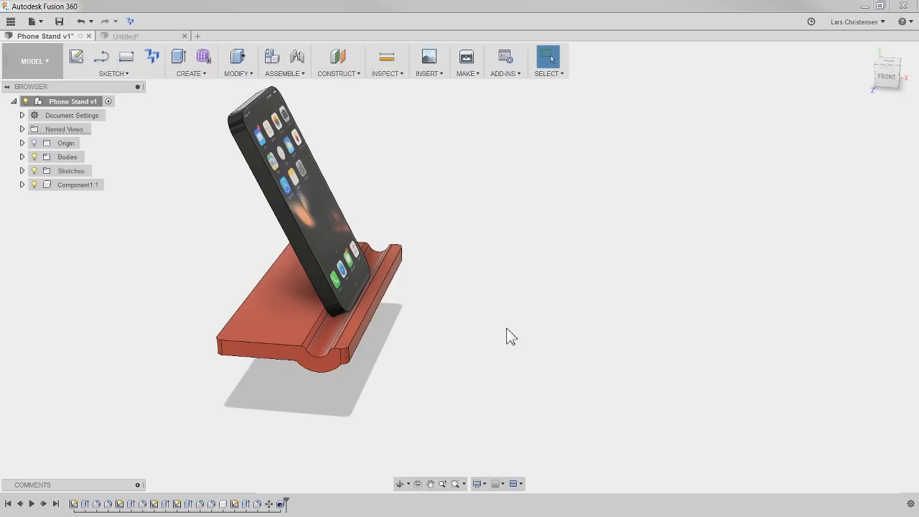
middle_click_drag(507, 337, 501, 311, "shift")
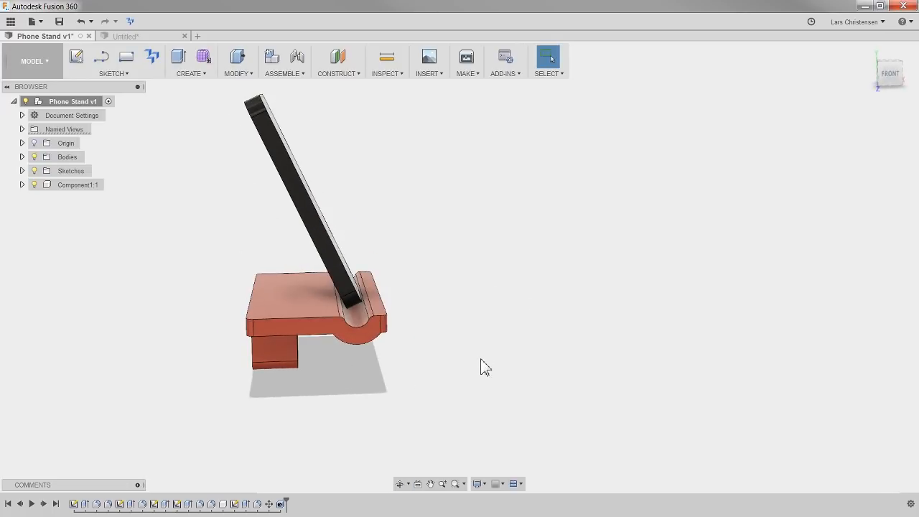
middle_click_drag(475, 368, 361, 374, "shift")
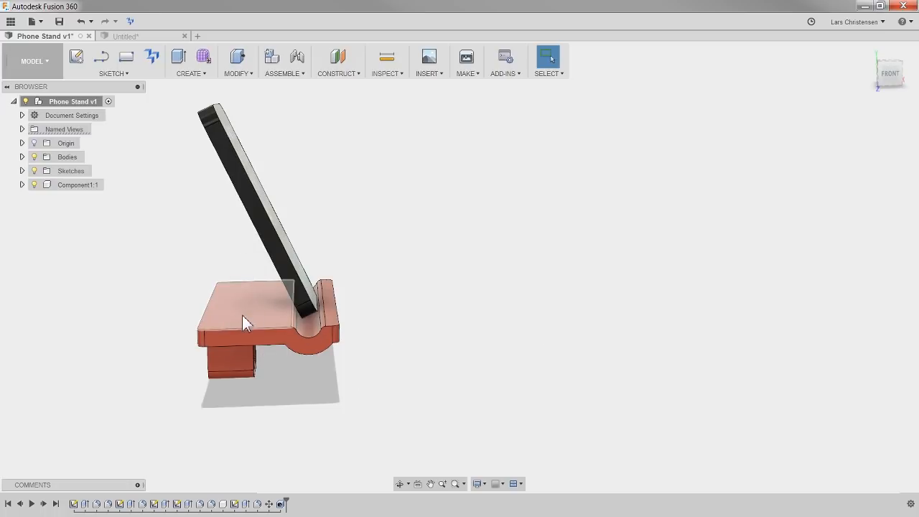
left_click(143, 36)
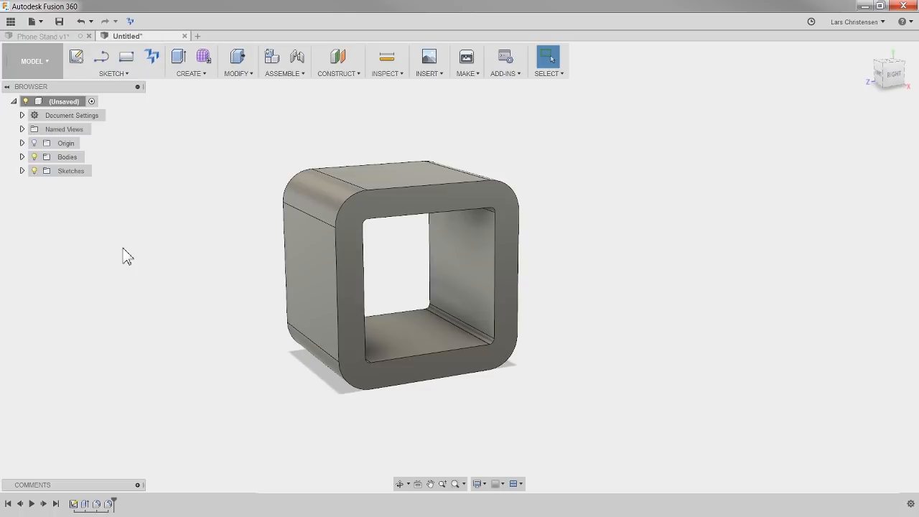
Show the origin, examine where its planes lie relative to the hollow bracket, and hide it again
left_click(33, 143)
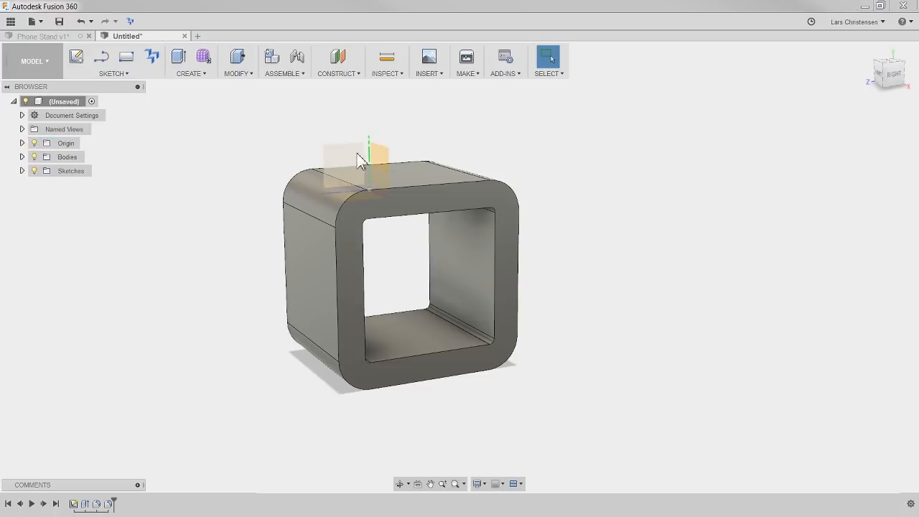
middle_click_drag(258, 306, 240, 294, "shift")
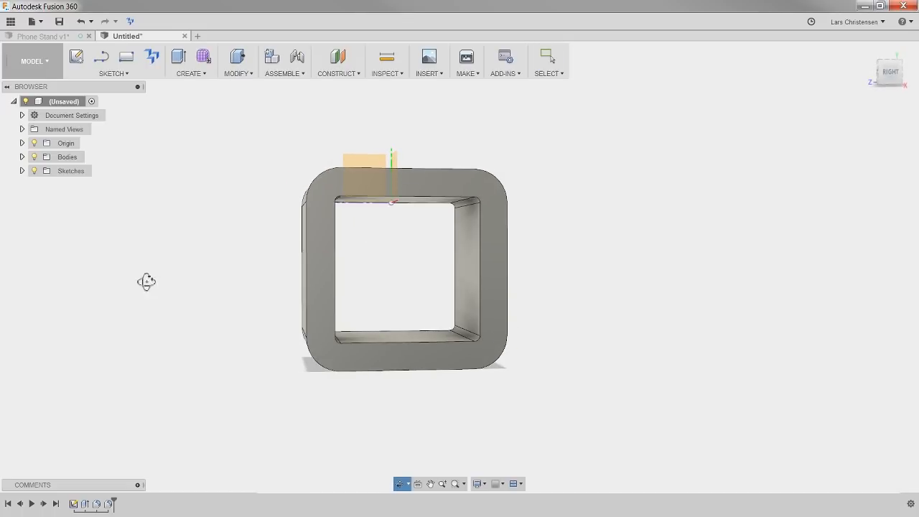
middle_click_drag(147, 282, 171, 296, "shift")
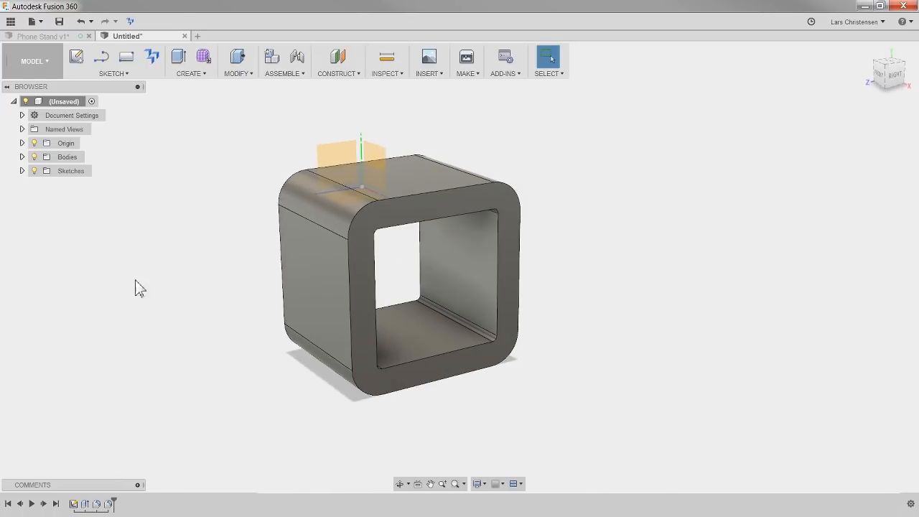
left_click(33, 143)
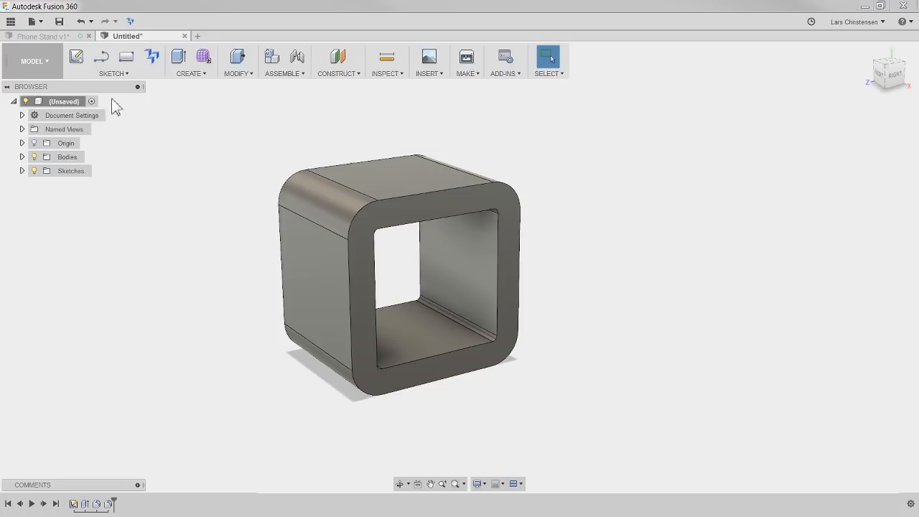
Sketch a two-point rectangle about 148 mm long on the bracket's flat top face, enclosing the whole bracket
left_click(74, 60)
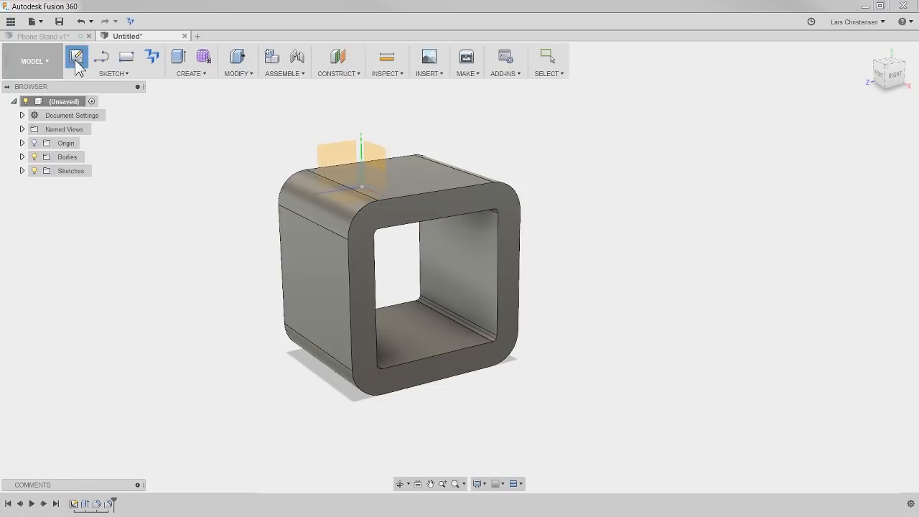
left_click(404, 179)
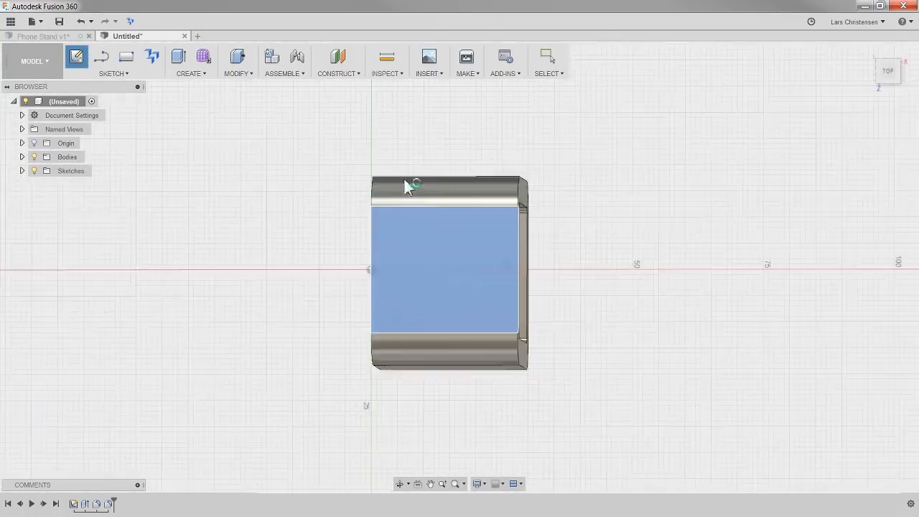
scroll(266, 337, "down", 2)
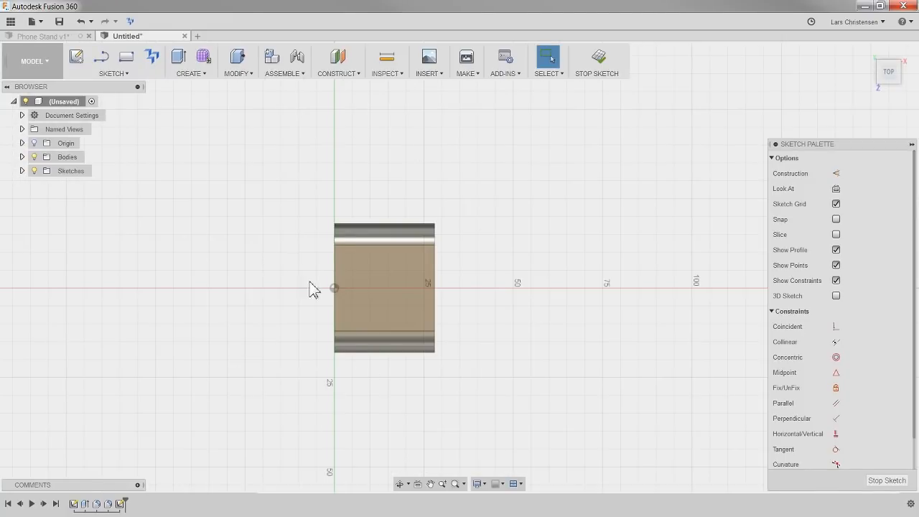
scroll(338, 280, "down", 1)
scroll(348, 277, "down", 2)
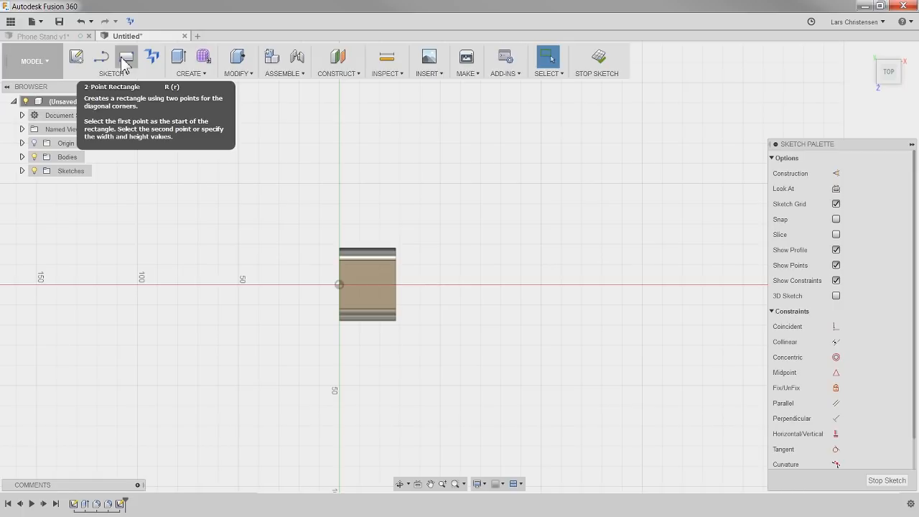
left_click(125, 62)
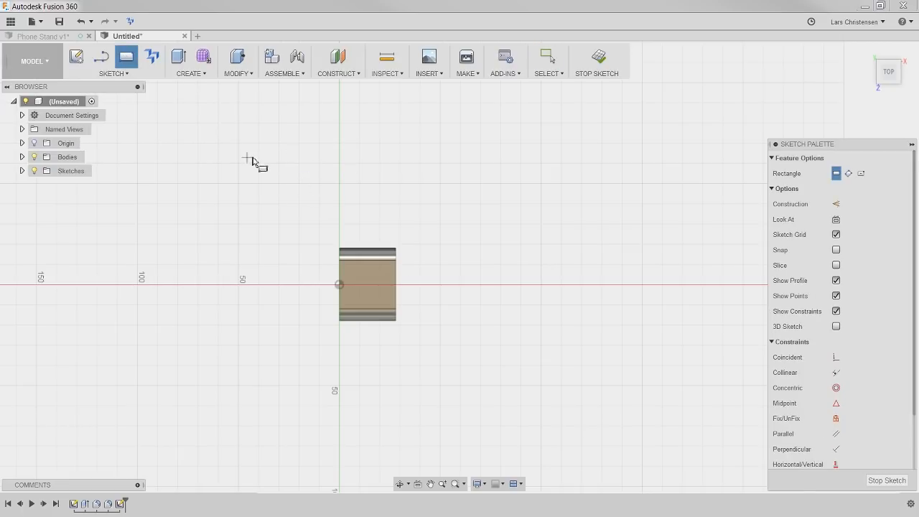
left_click(274, 145)
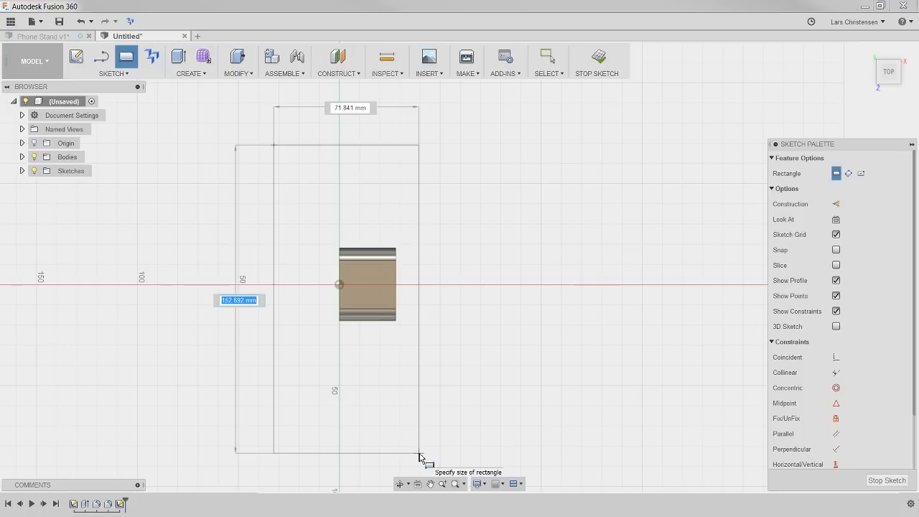
left_click(432, 444)
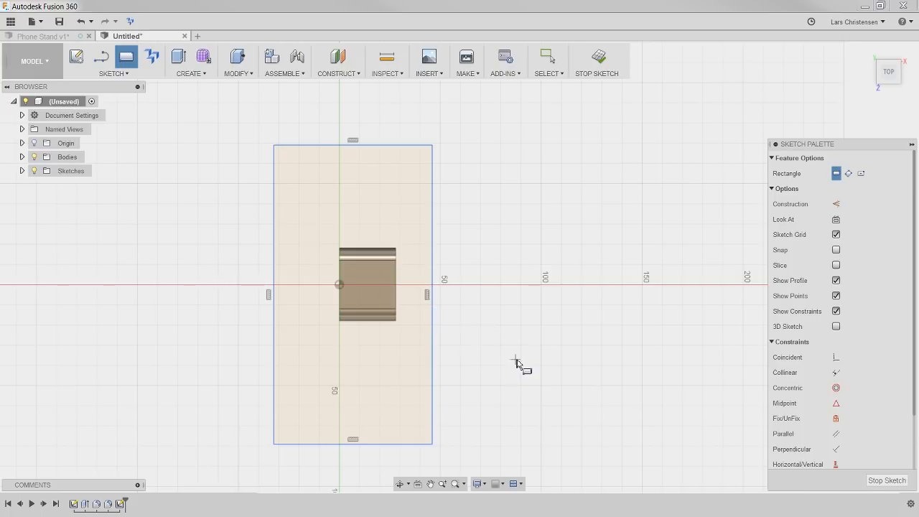
key("Escape")
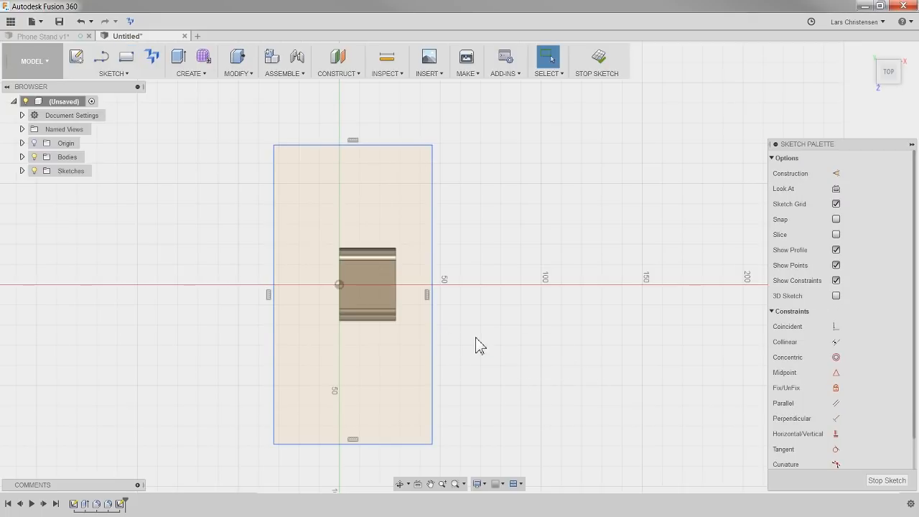
Dimension the long side of the rectangle as 140+20 mm
key("d")
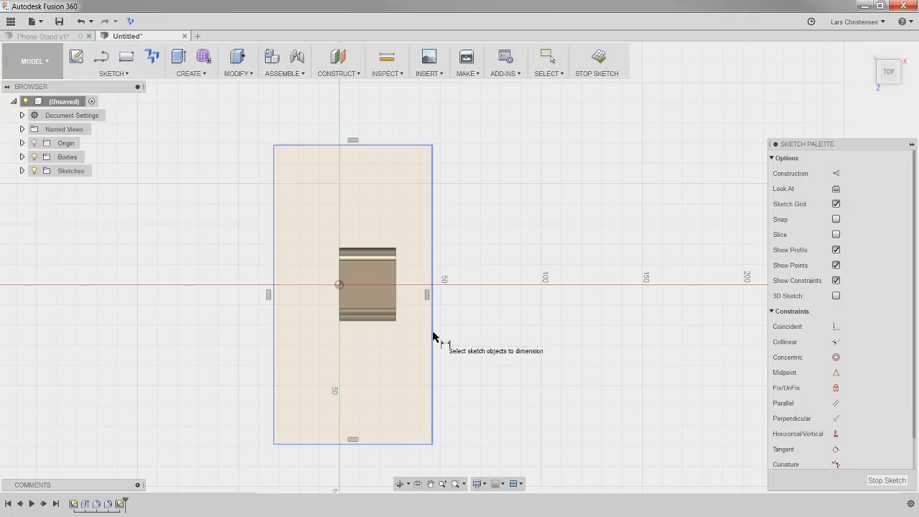
left_click(432, 292)
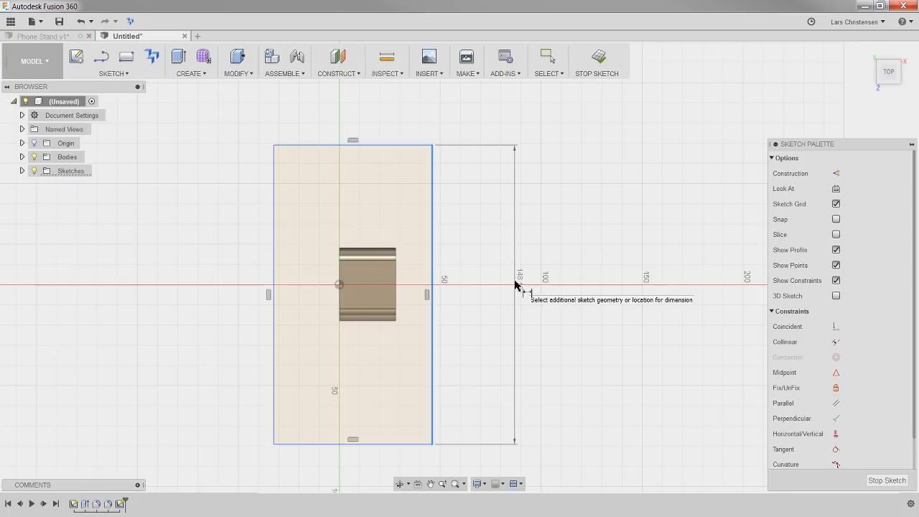
left_click(515, 285)
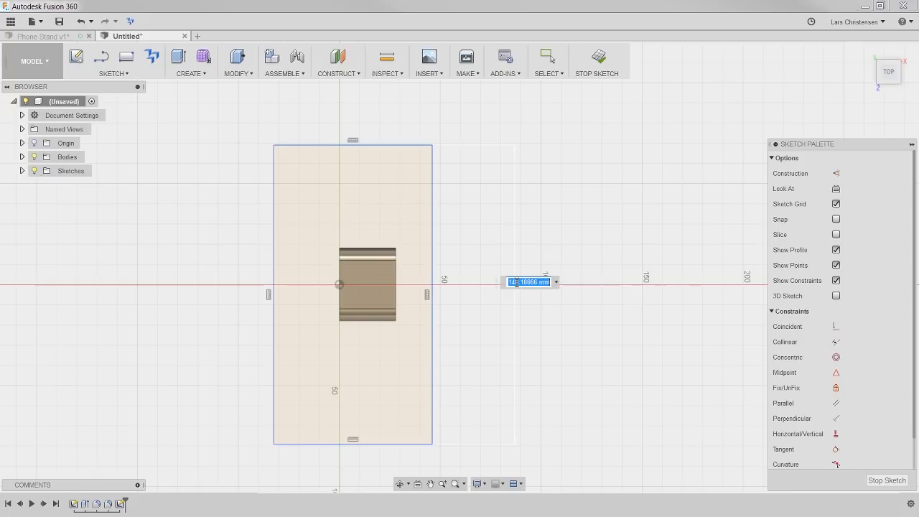
type("140")
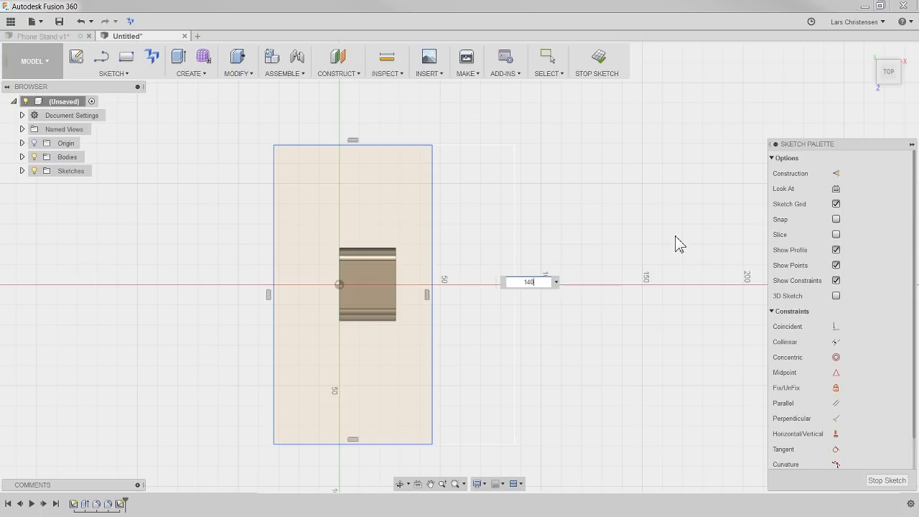
type("+20")
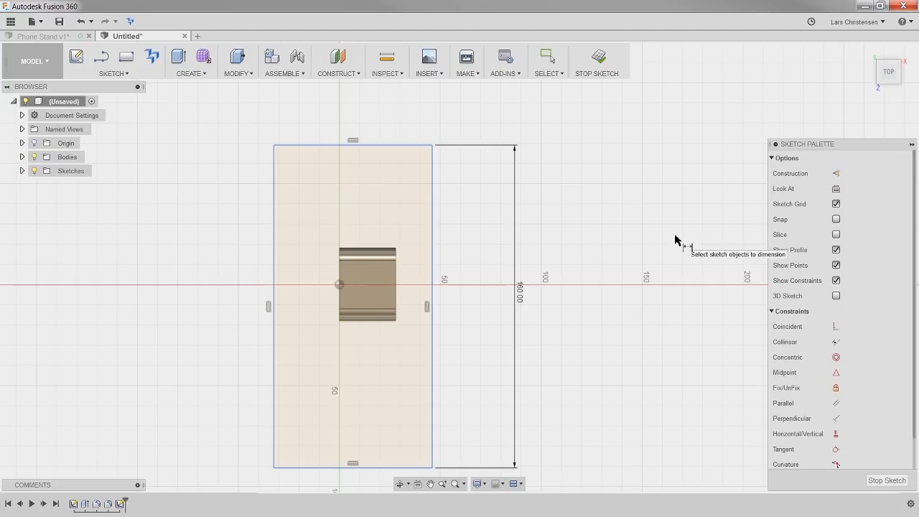
Dimension the short side of the rectangle as 80 mm
left_click(398, 146)
left_click(357, 103)
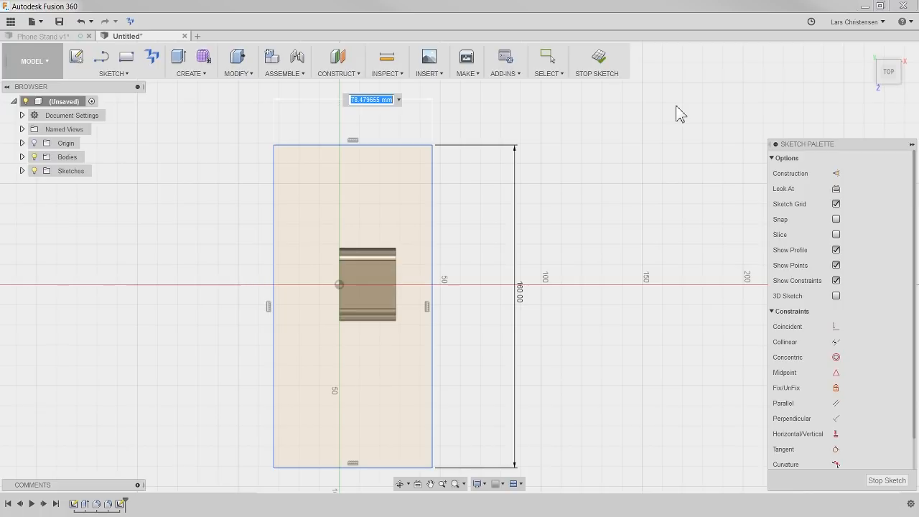
type("80")
key("Return")
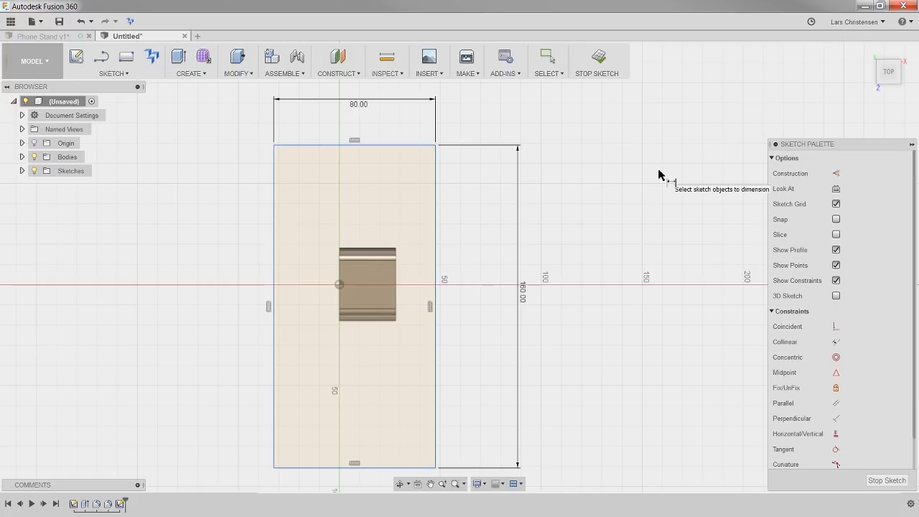
key("Escape")
Reposition the rectangle so that the midpoint of its long side nearest the bracket's outlet edge is constrained to the origin
left_click_drag(435, 145, 455, 129)
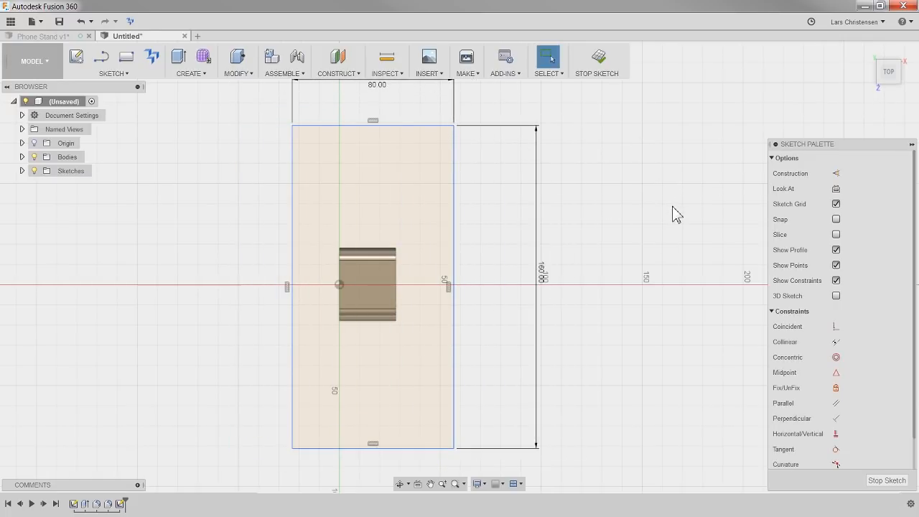
left_click(836, 372)
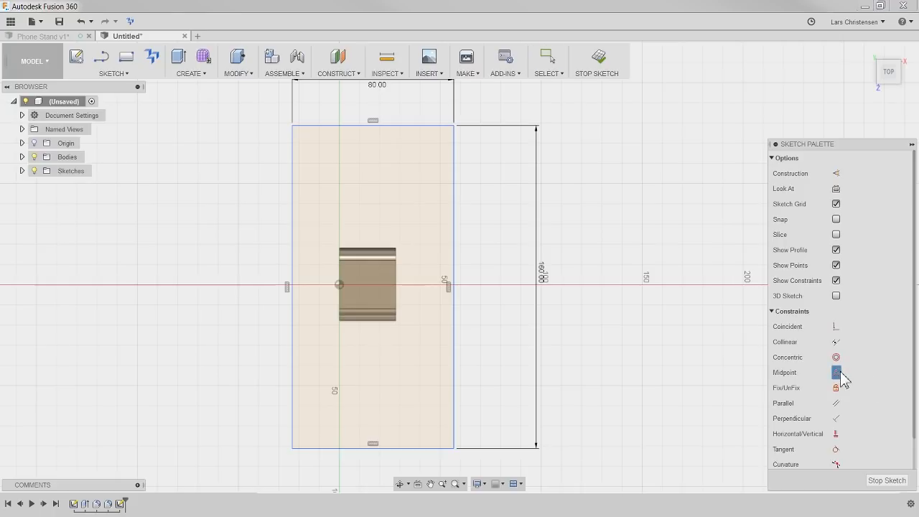
left_click(291, 255)
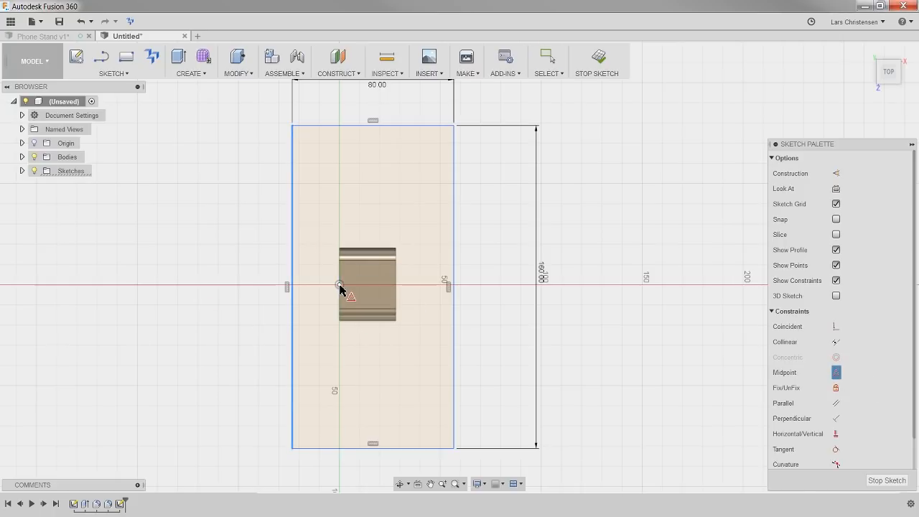
left_click(340, 285)
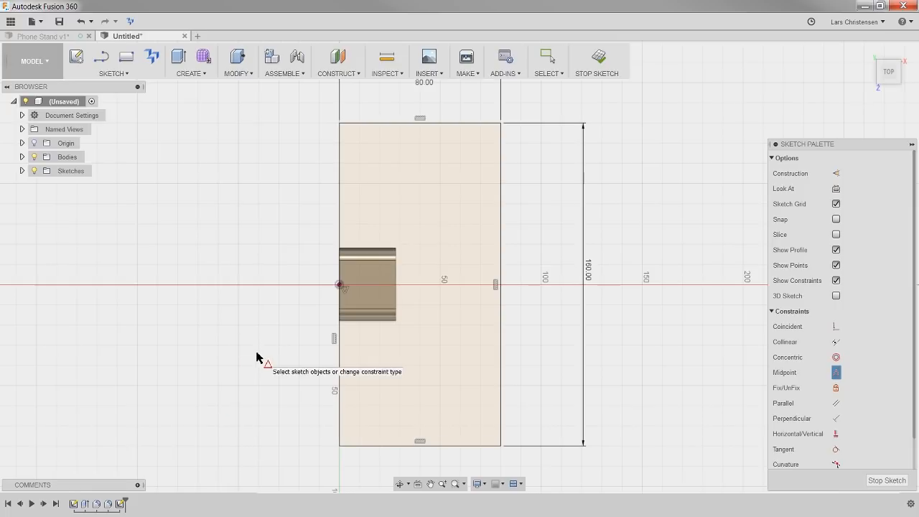
scroll(230, 350, "down", 1)
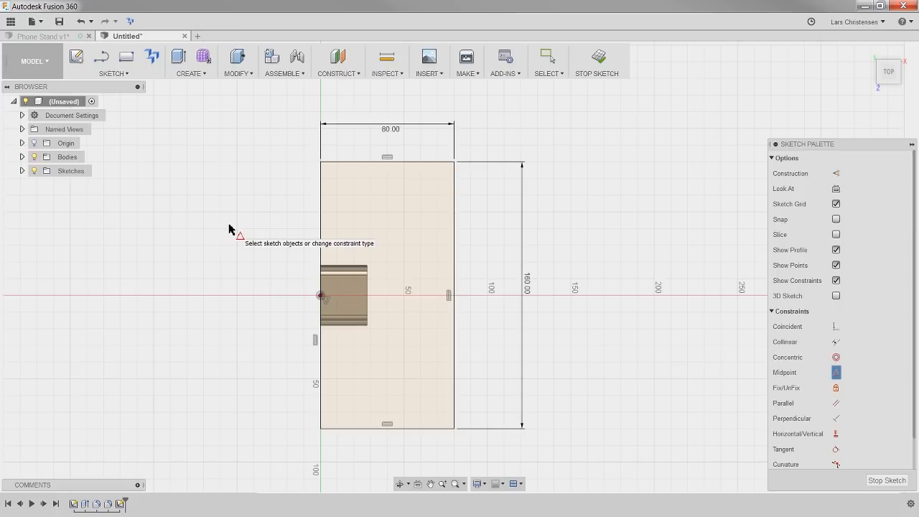
Try to extrude only the rectangle profile surrounding the bracket's flat top 15 mm upward, and clear the profile selection
key("q")
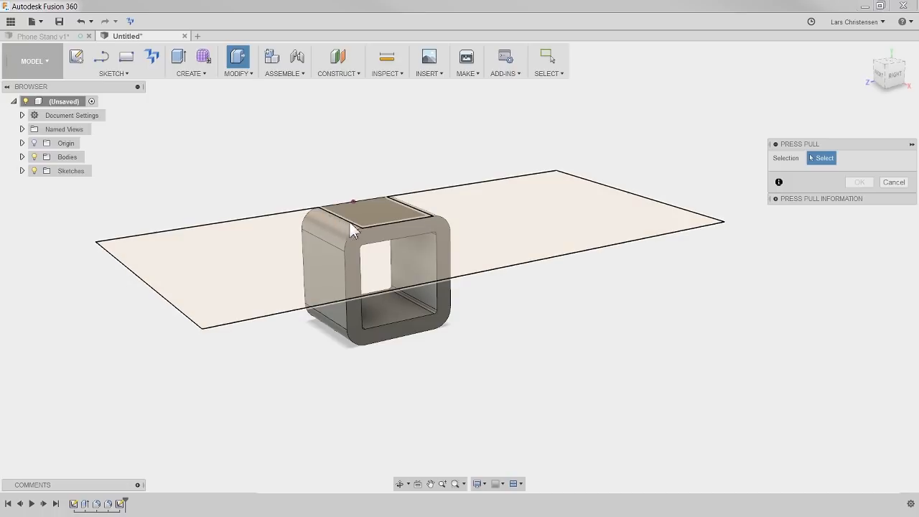
left_click(544, 258)
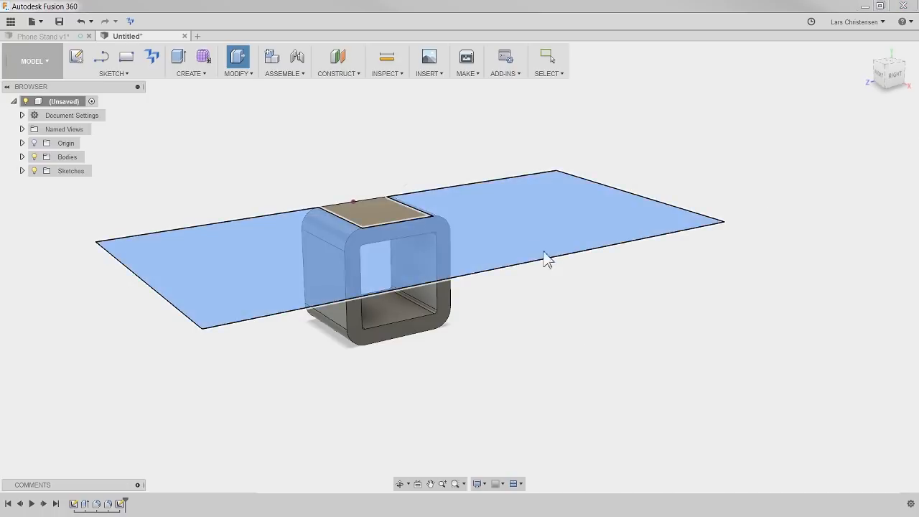
key("e")
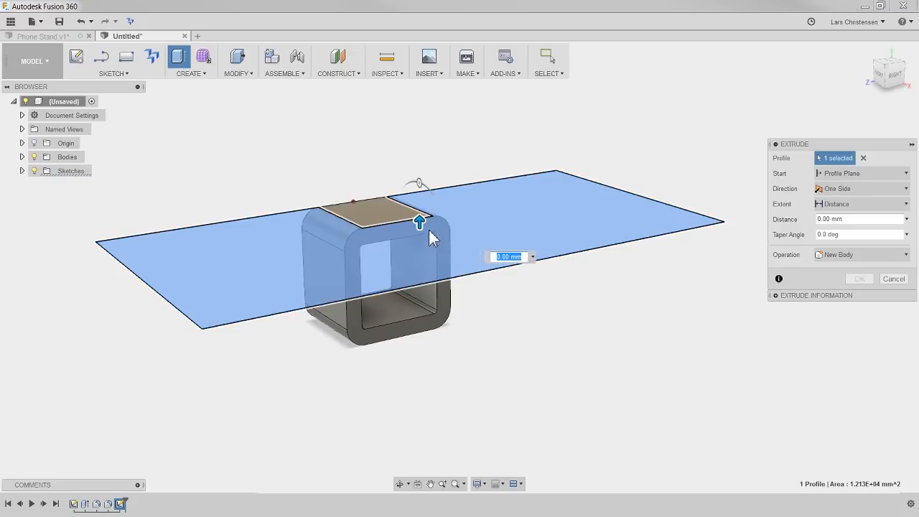
left_click_drag(420, 223, 419, 170)
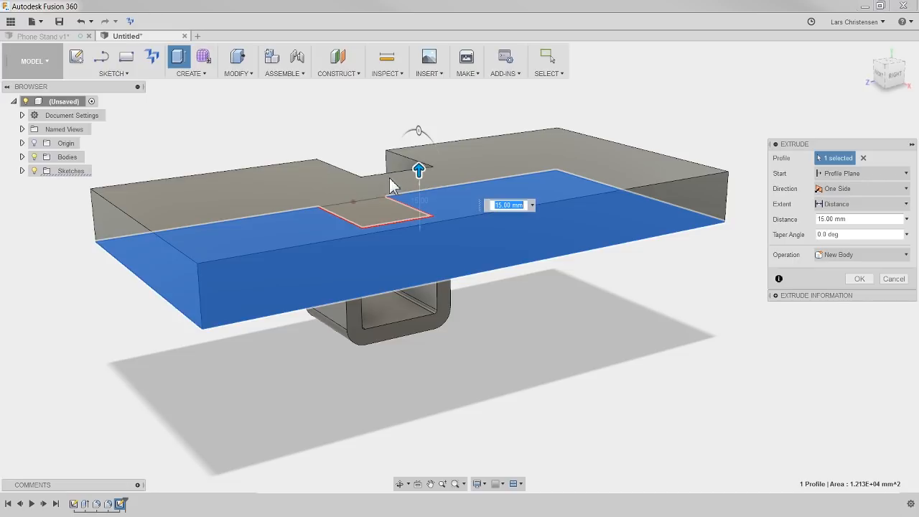
left_click(863, 159)
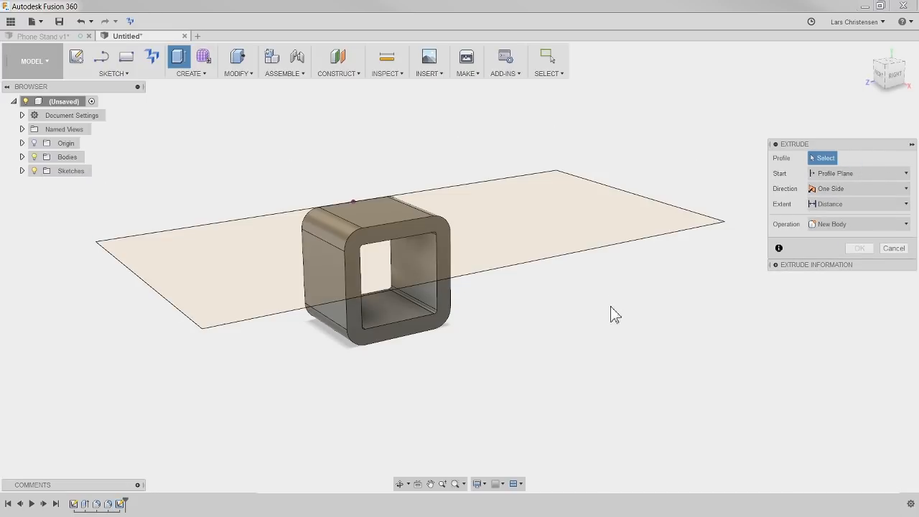
Extrude both the surrounding rectangle profile and the bracket's flat top profile 10 mm upward, joined to the bracket
left_click(550, 201)
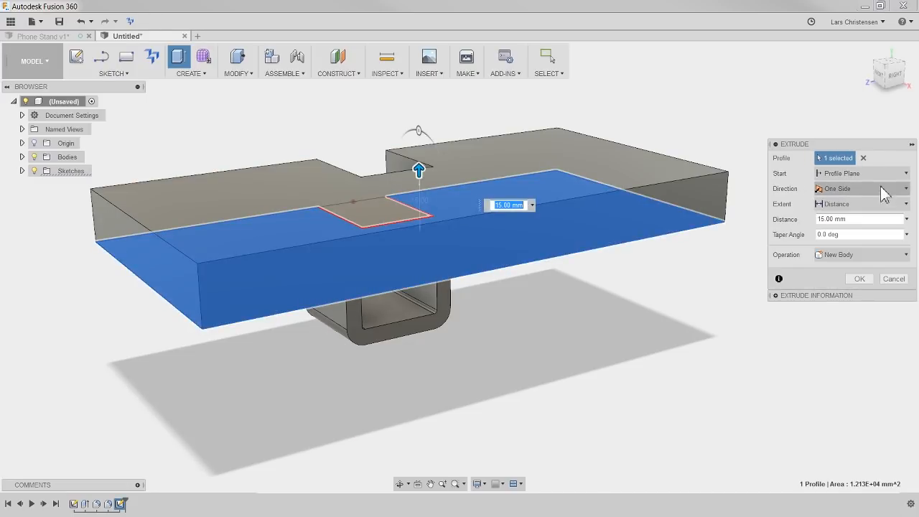
left_click(888, 223)
type("0")
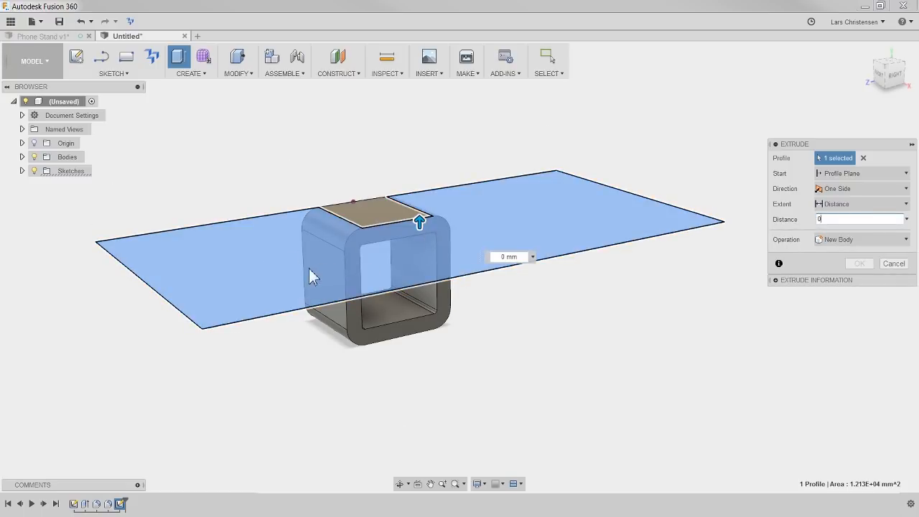
left_click(298, 252)
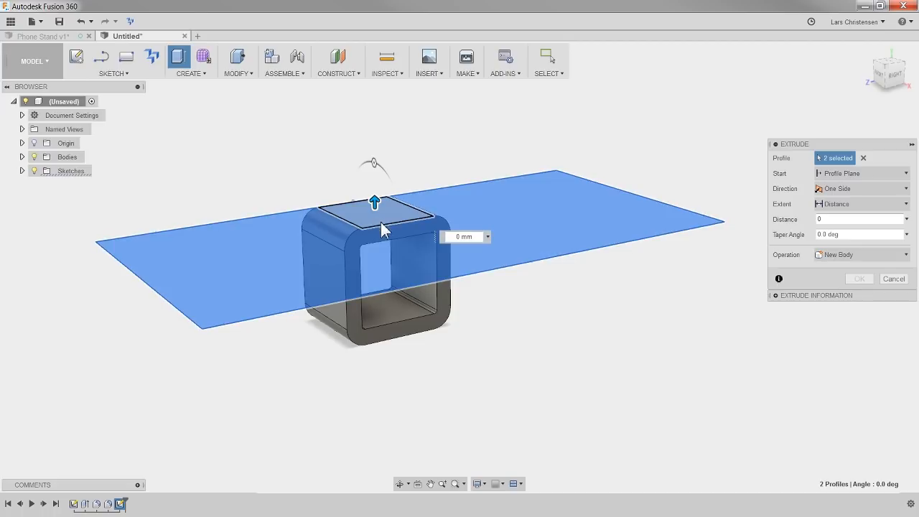
left_click_drag(373, 203, 374, 190)
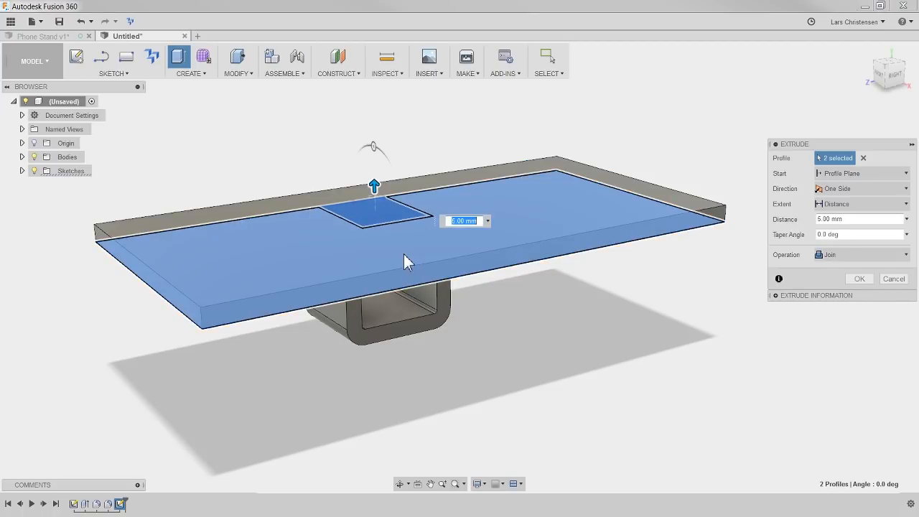
left_click(855, 219)
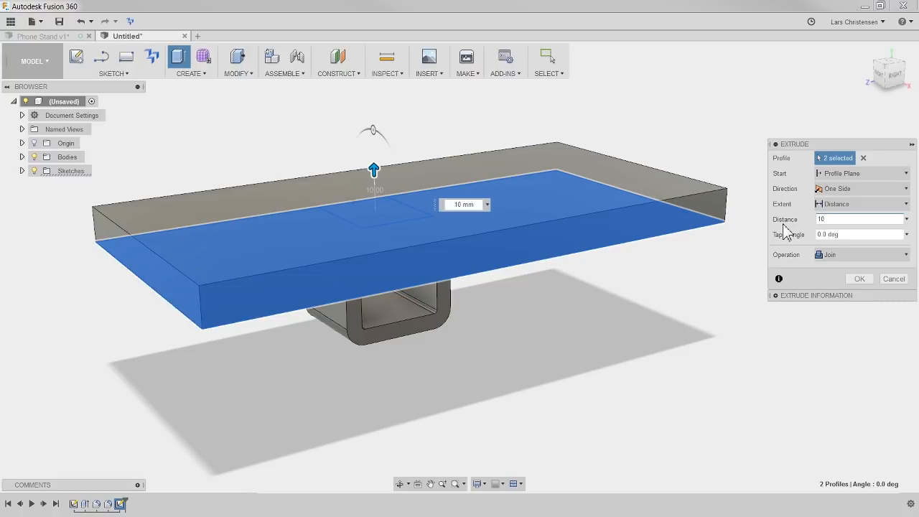
key("Return")
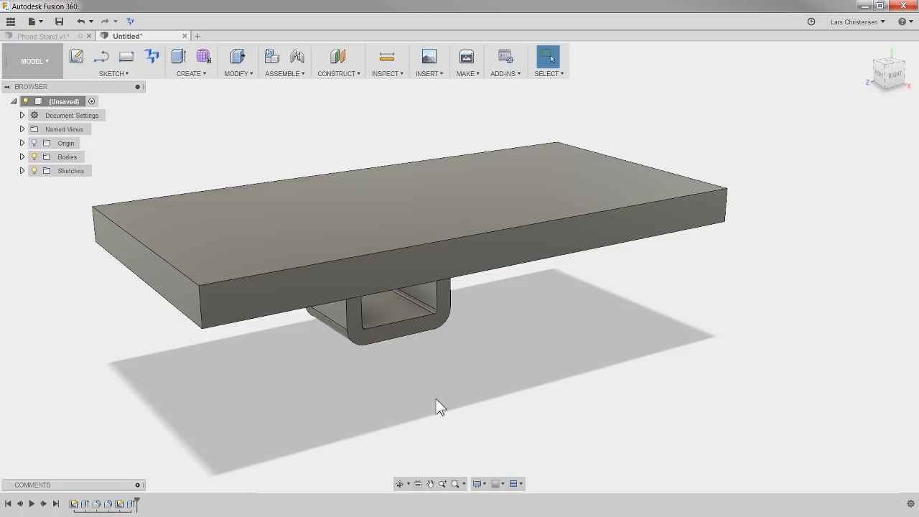
Compare how the bracket's rounded corners meet the platform underside with the same junction in the finished Phone Stand, and return to the untitled design
middle_click_drag(437, 382, 544, 373, "shift")
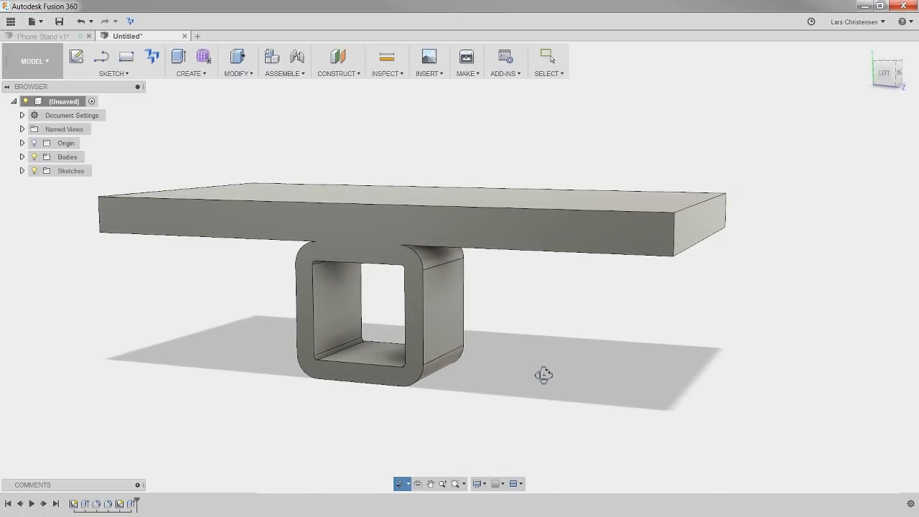
scroll(268, 342, "up", 5)
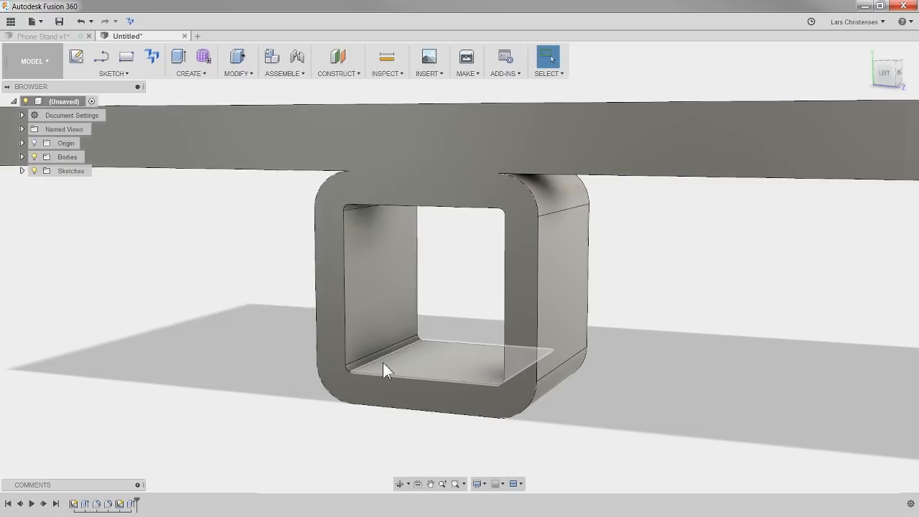
scroll(259, 245, "down", 3)
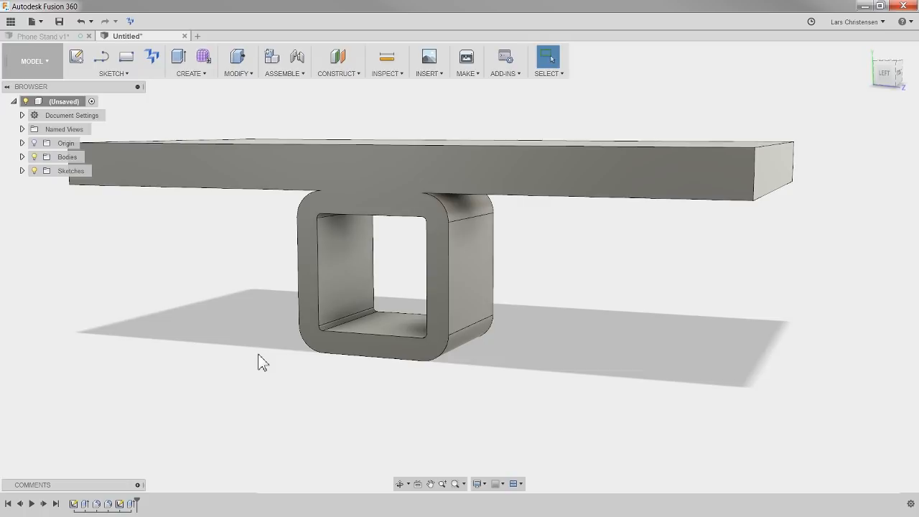
middle_click_drag(346, 410, 371, 400, "shift")
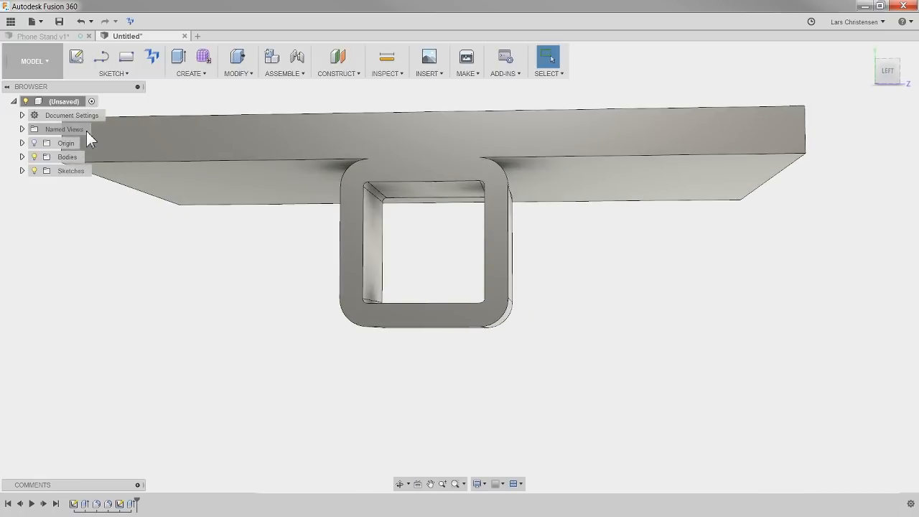
left_click(72, 36)
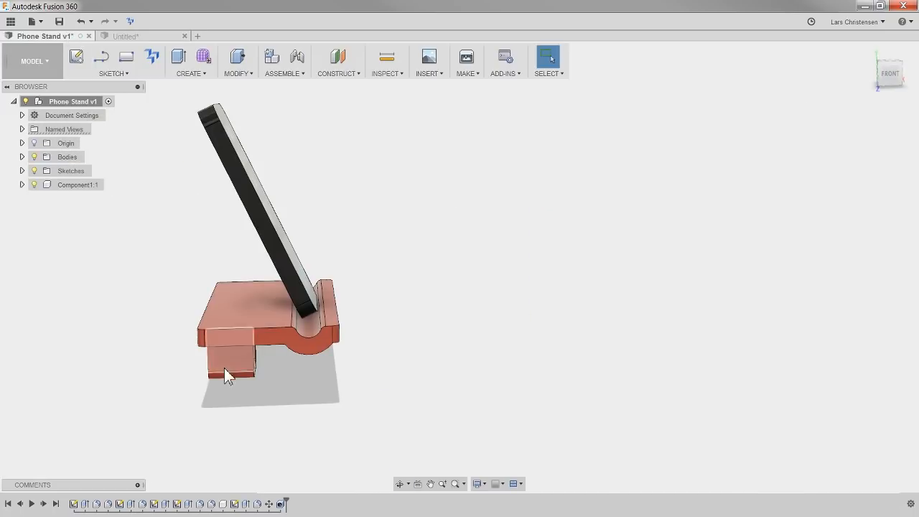
scroll(215, 364, "up", 4)
middle_click_drag(203, 361, 184, 353, "shift")
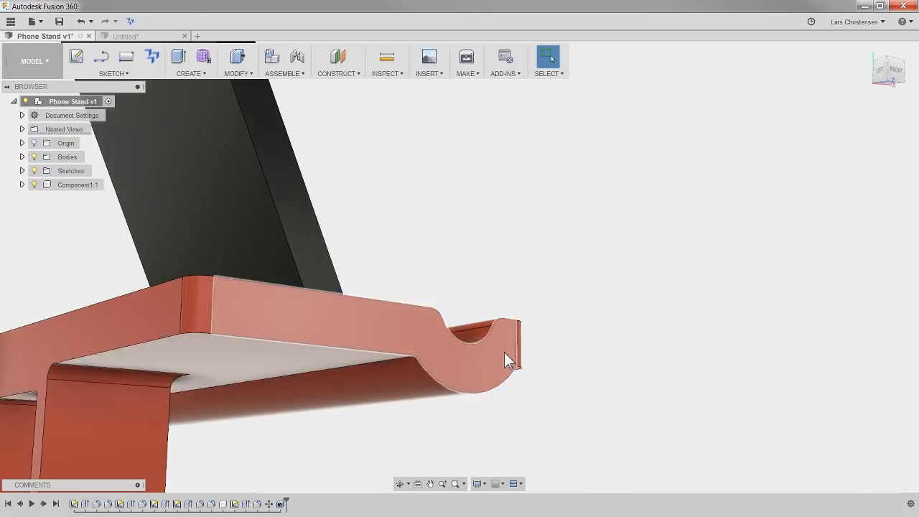
middle_click_drag(507, 362, 285, 385, "shift")
scroll(286, 386, "up", 3)
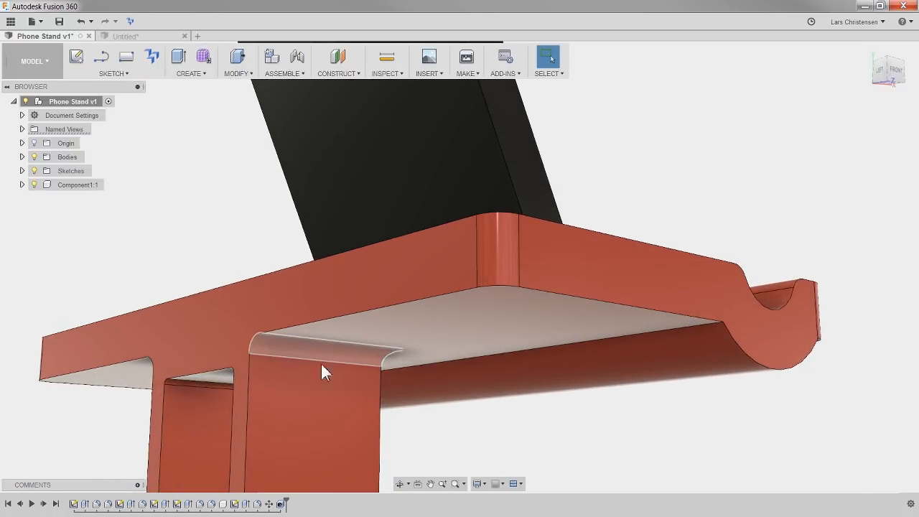
middle_click_drag(518, 431, 481, 355, "shift")
scroll(445, 359, "down", 2)
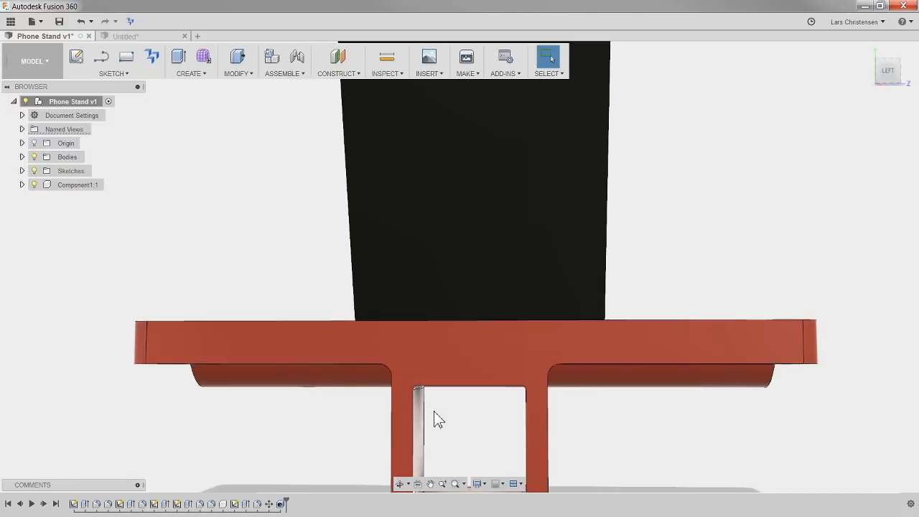
left_click(152, 35)
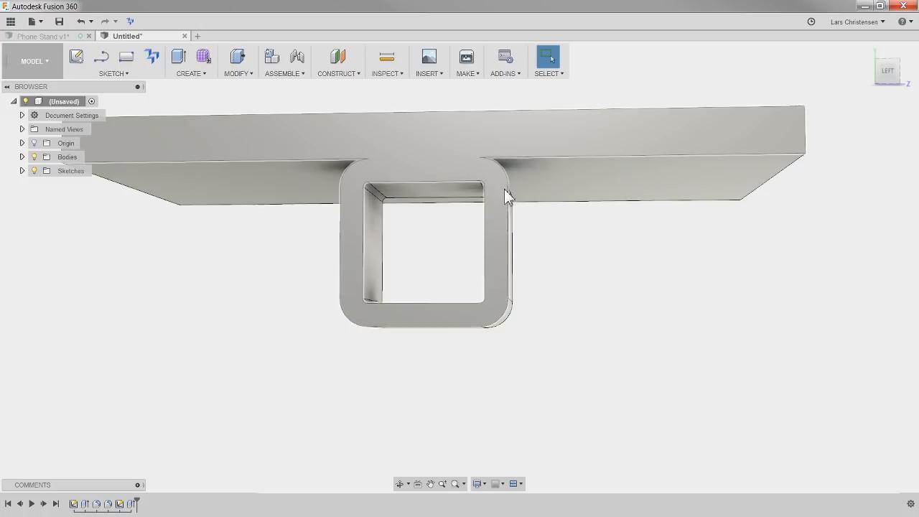
Edit the bracket's outer fillet so that it rounds only the two lower outer edges with a 6 mm radius
middle_click_drag(187, 349, 182, 386, "shift")
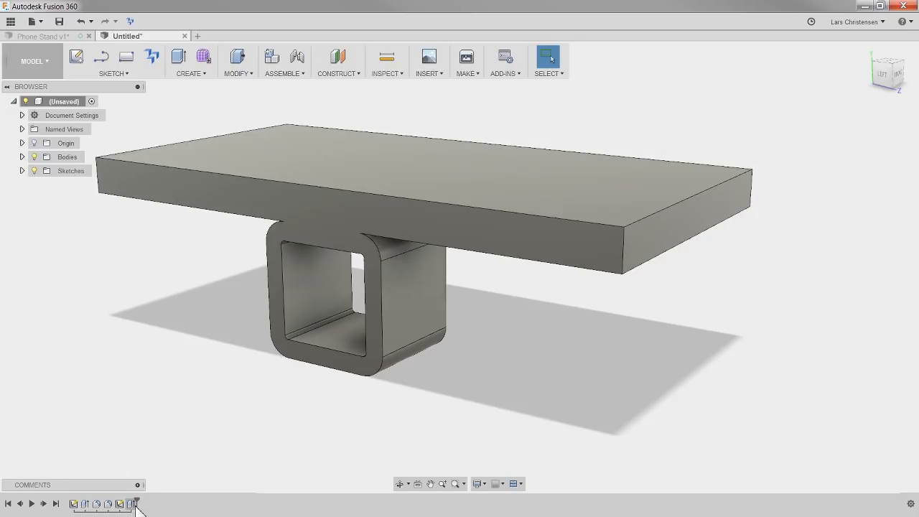
left_click(98, 503)
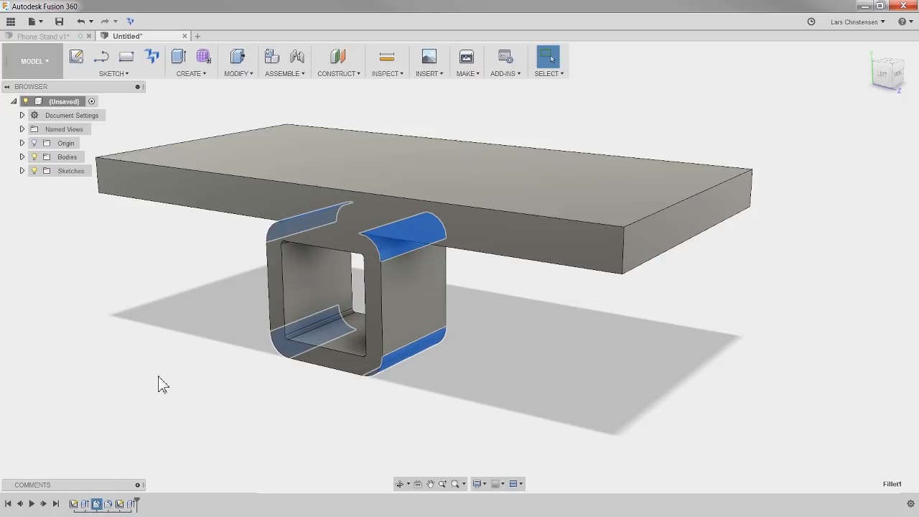
right_click(97, 504)
left_click(135, 440)
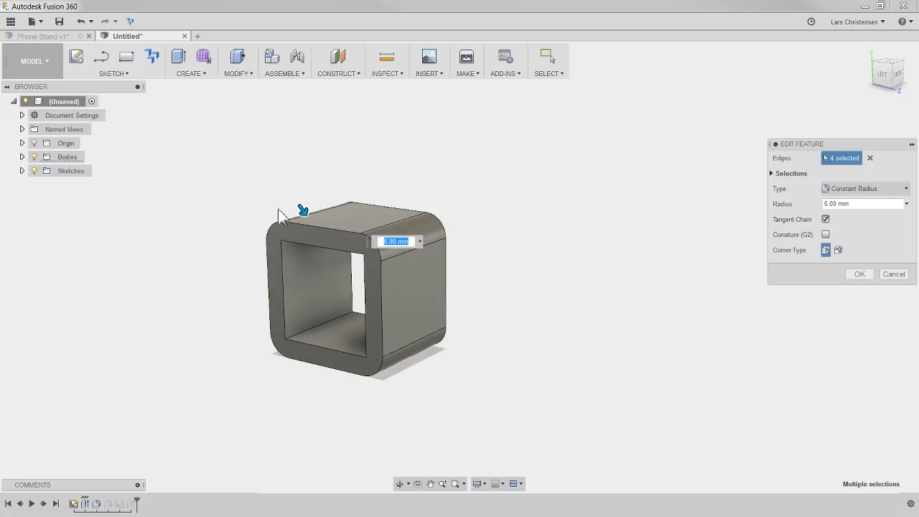
left_click(875, 160)
left_click(400, 375)
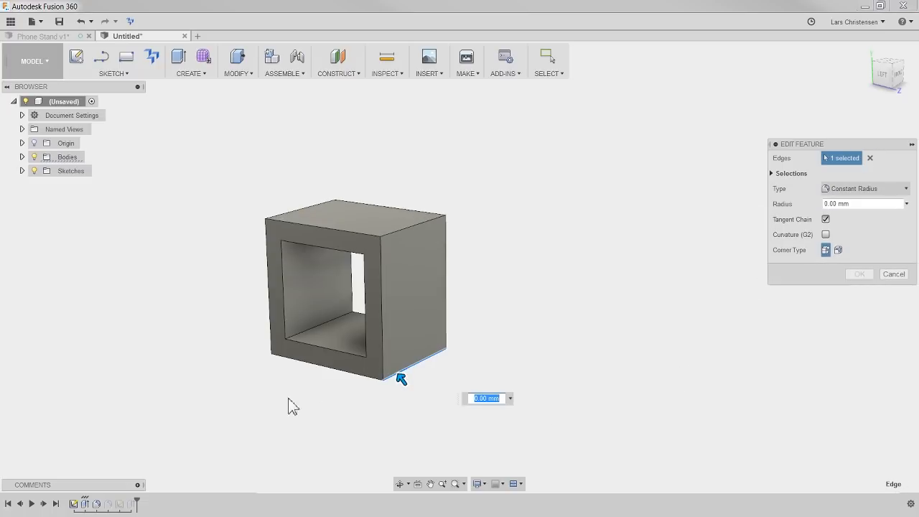
left_click(278, 359)
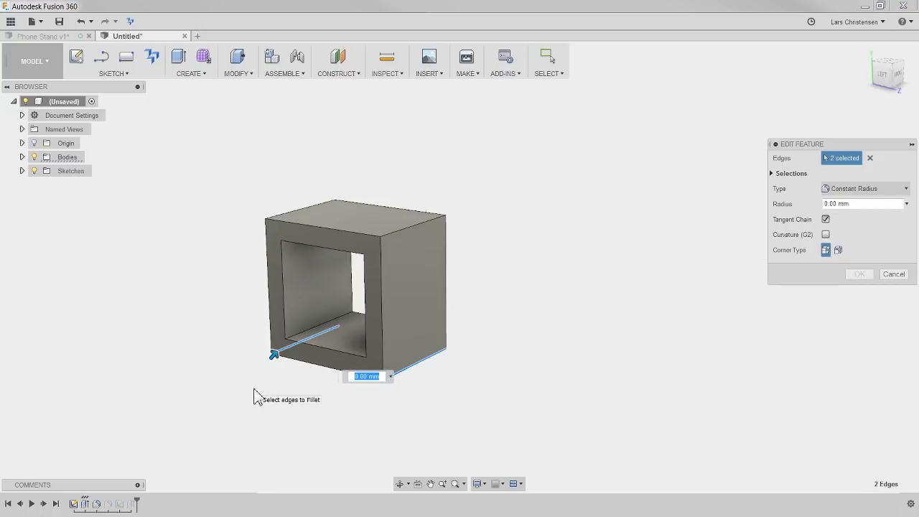
type("6")
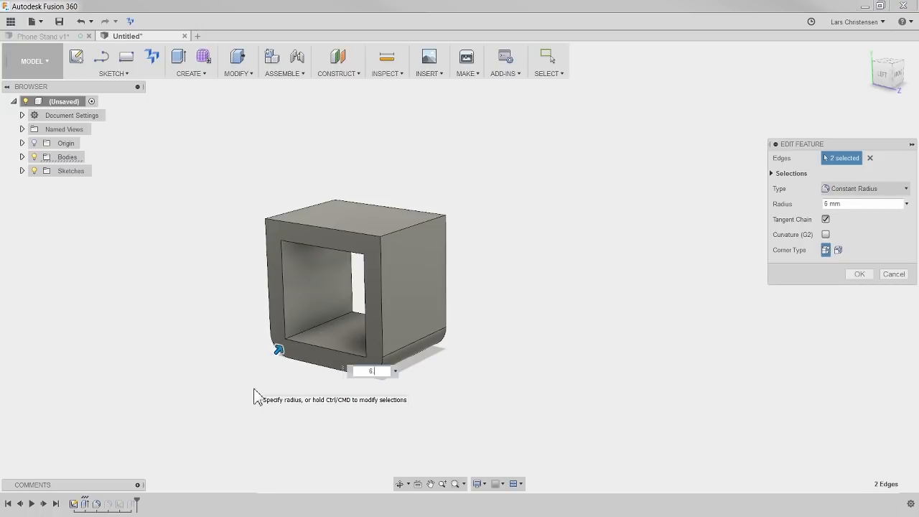
key("Return")
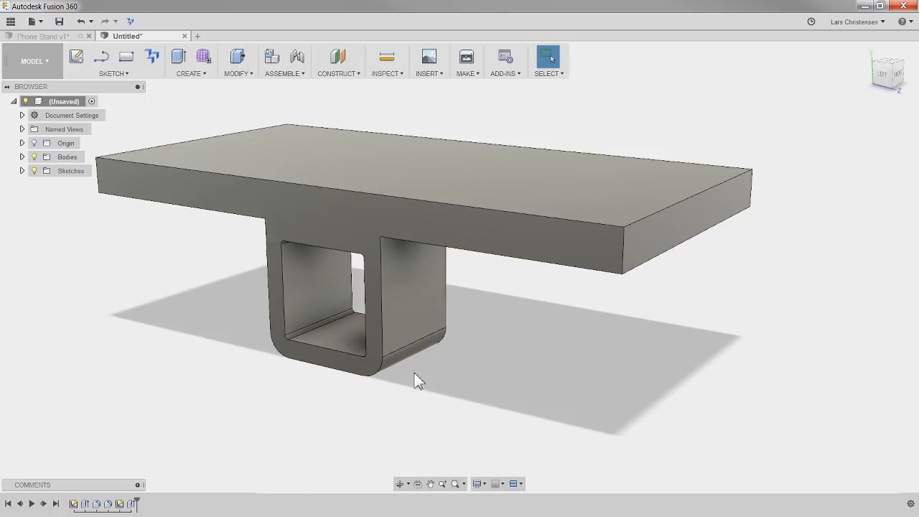
middle_click_drag(506, 338, 518, 317)
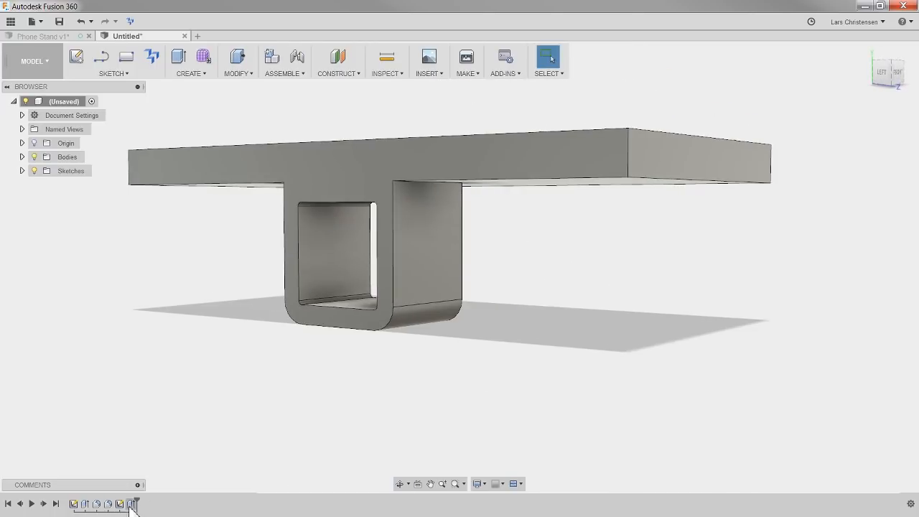
Fillet the three edges where the bracket meets the platform's underside with a 3 mm constant radius
left_click(241, 74)
left_click(238, 99)
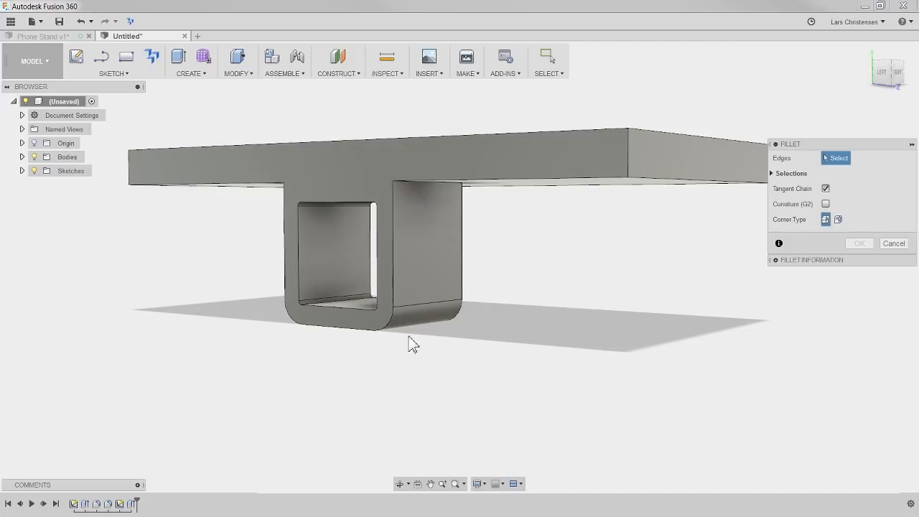
middle_click_drag(455, 380, 404, 269, "shift")
left_click(424, 163)
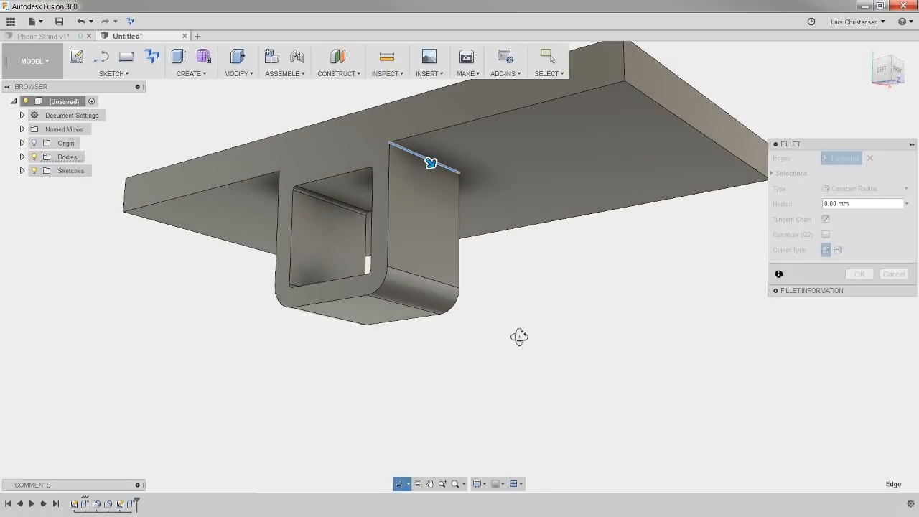
middle_click_drag(519, 337, 432, 337, "shift")
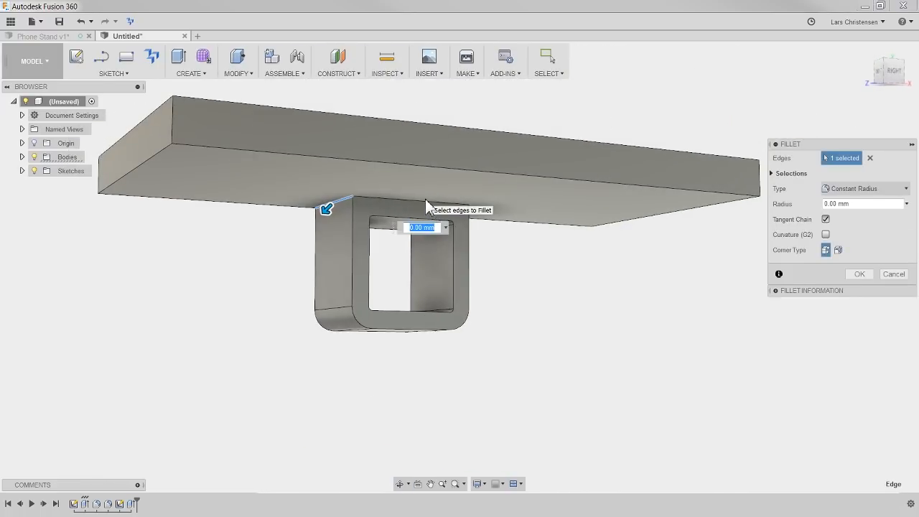
left_click(425, 199)
middle_click_drag(462, 341, 535, 215, "shift")
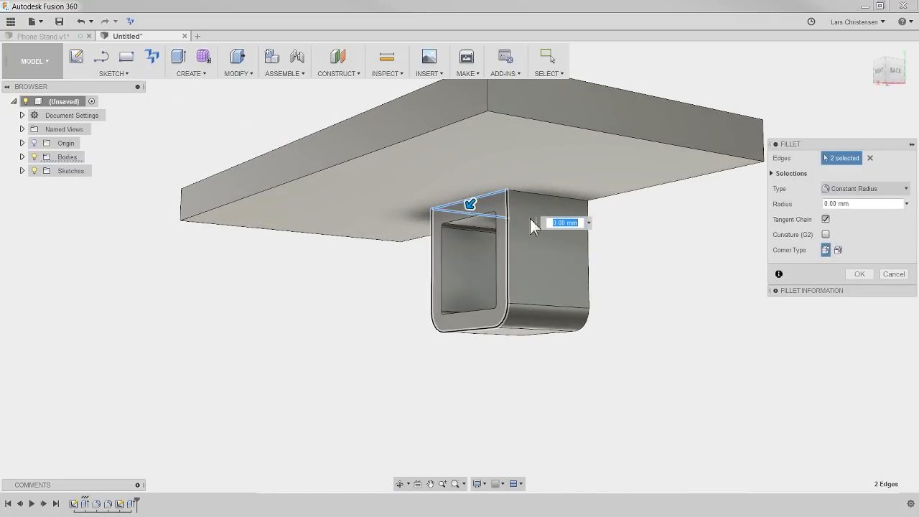
left_click(534, 193)
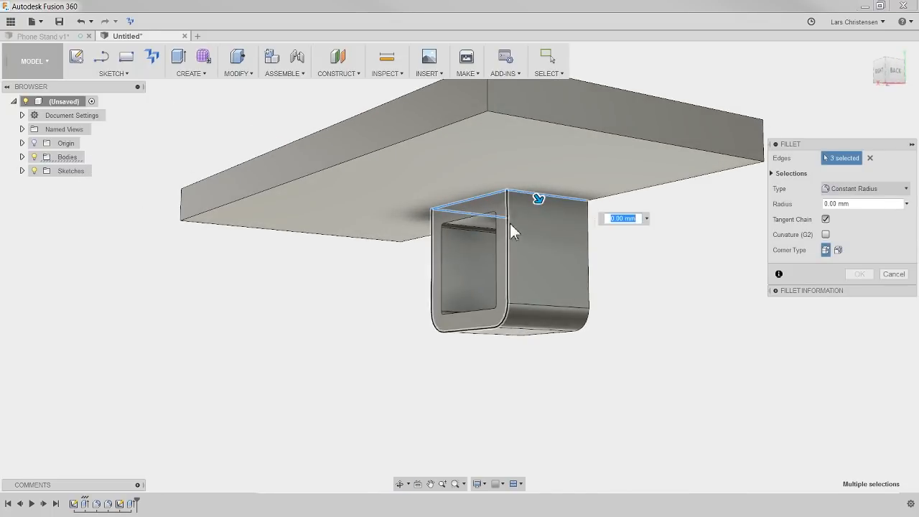
left_click_drag(537, 203, 541, 201)
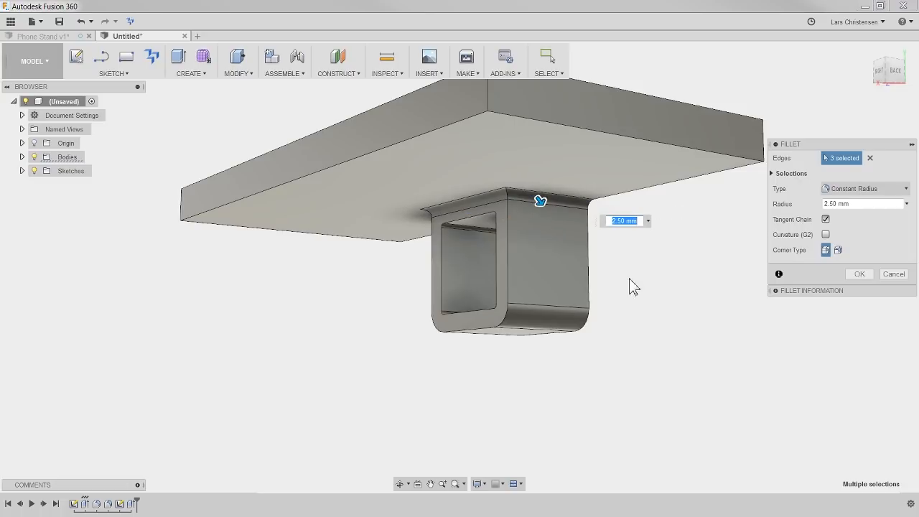
type("3")
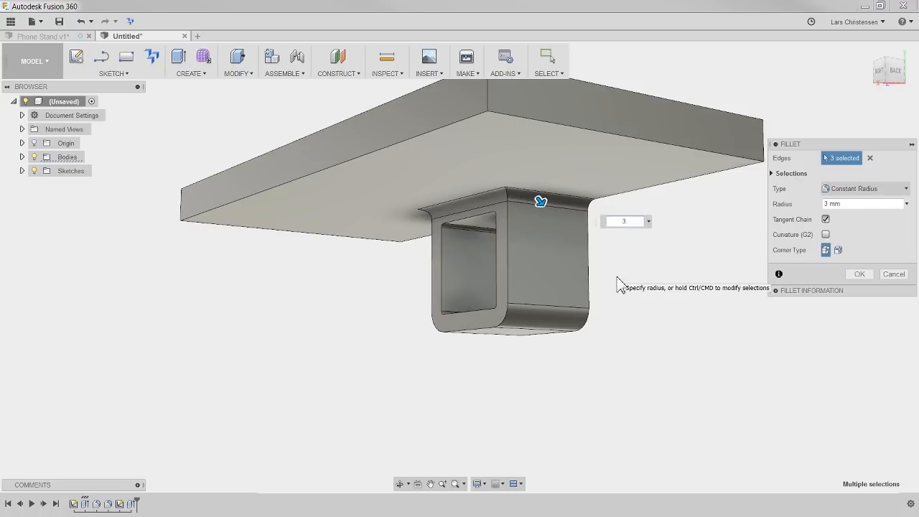
key("Return")
Examine the phone groove and side profile in the finished Phone Stand and the Cell phone.png reference photo, and return to the untitled design
middle_click_drag(267, 345, 361, 371, "shift")
scroll(479, 352, "down", 3)
scroll(361, 349, "up", 3)
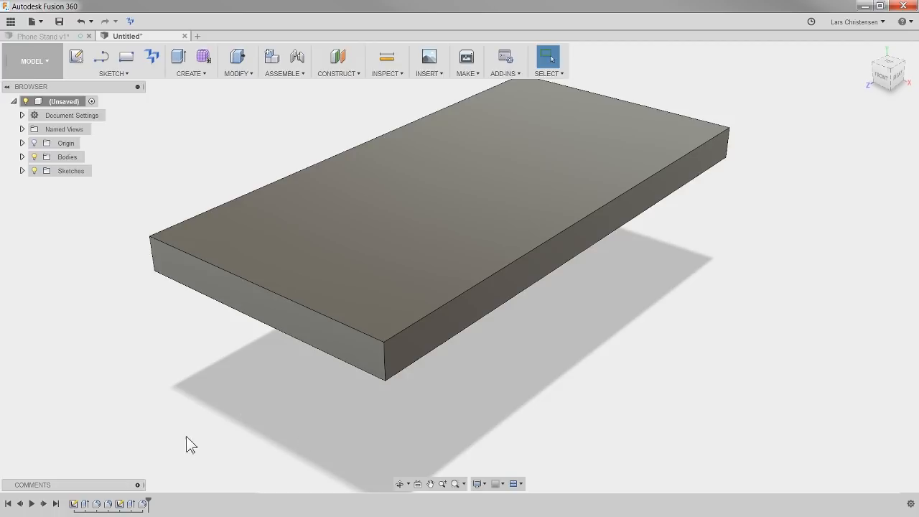
middle_click_drag(216, 416, 209, 397, "shift")
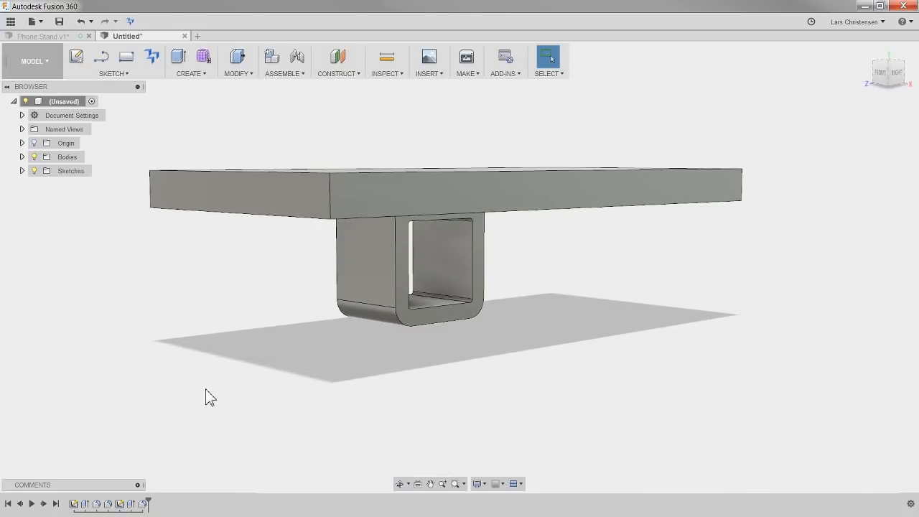
left_click(64, 37)
scroll(280, 353, "down", 5)
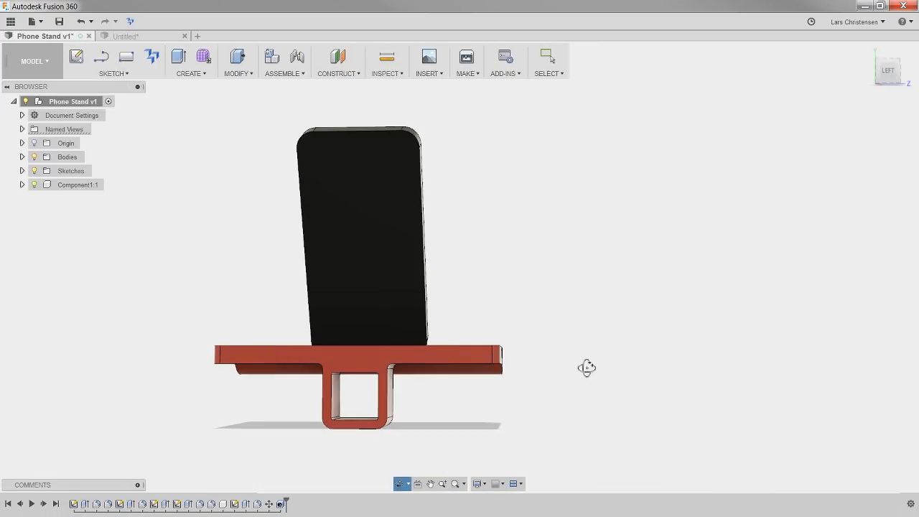
middle_click_drag(586, 368, 478, 381, "shift")
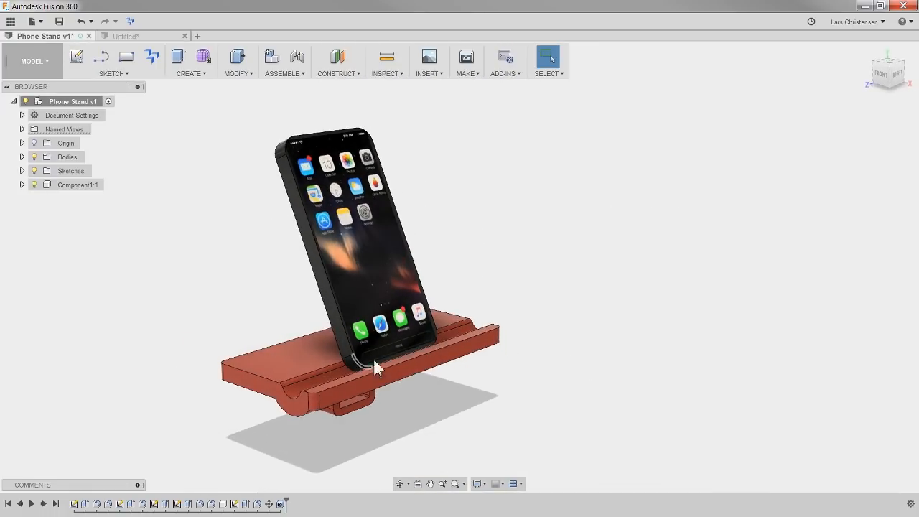
middle_click_drag(560, 412, 478, 392, "shift")
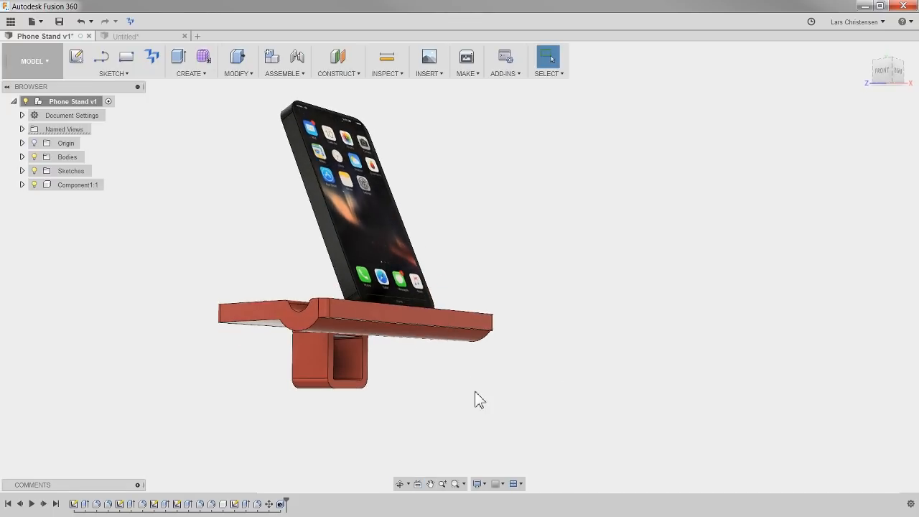
middle_click_drag(611, 393, 592, 376, "shift")
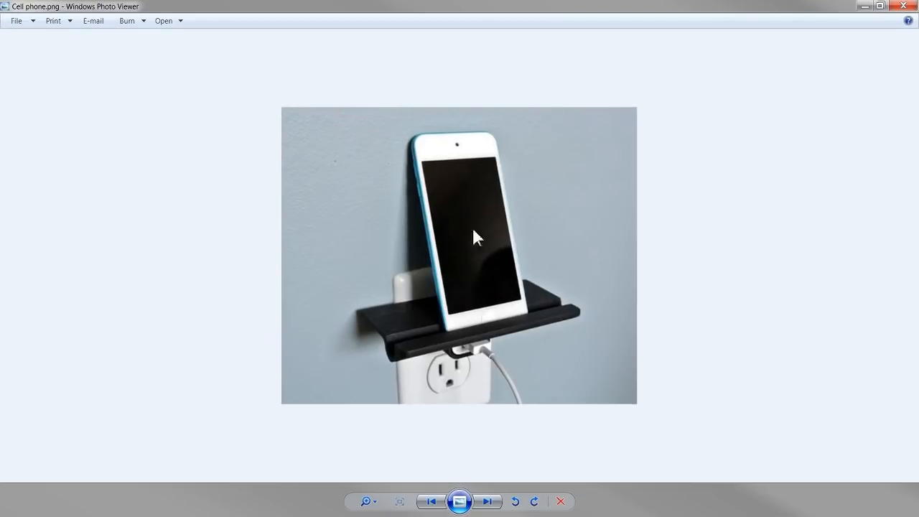
left_click(903, 6)
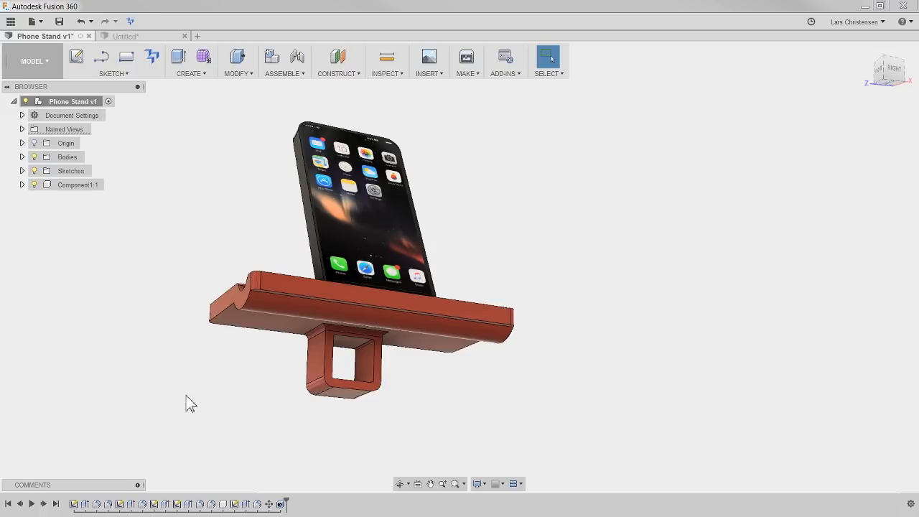
middle_click_drag(242, 362, 336, 304, "shift")
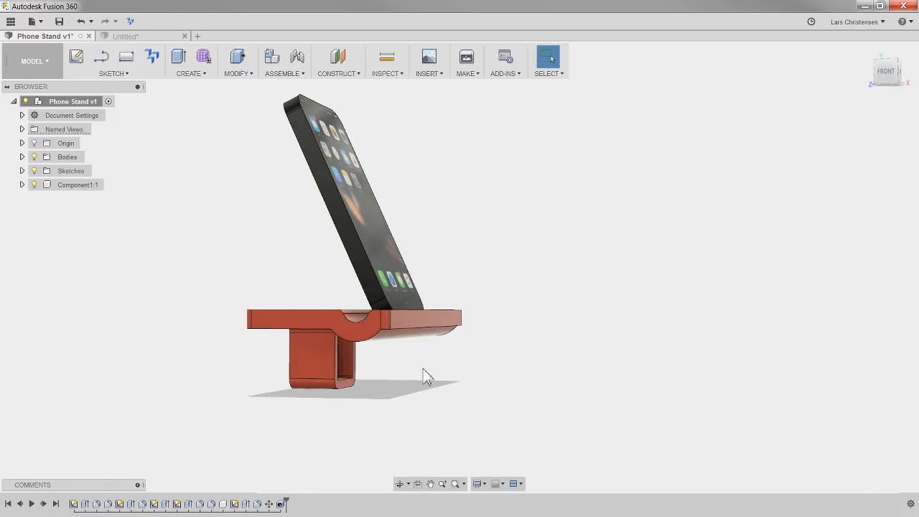
middle_click_drag(423, 371, 402, 388, "shift")
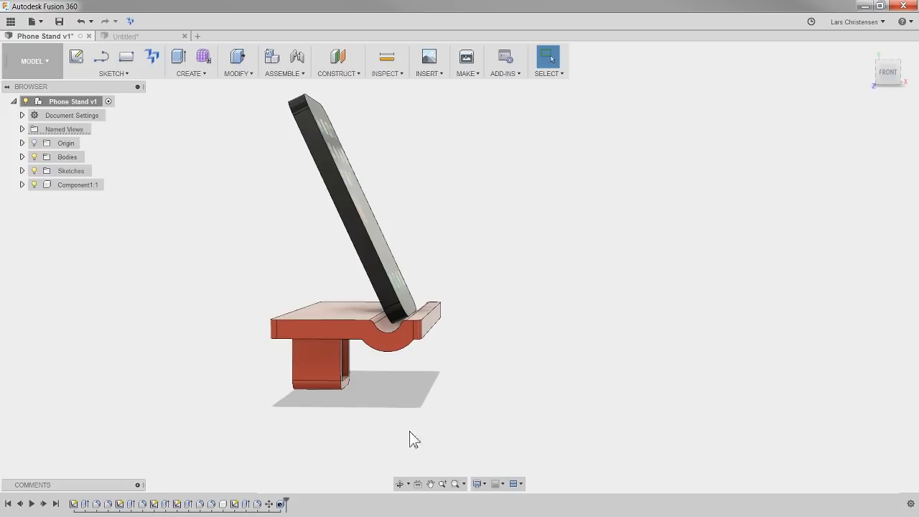
left_click(130, 36)
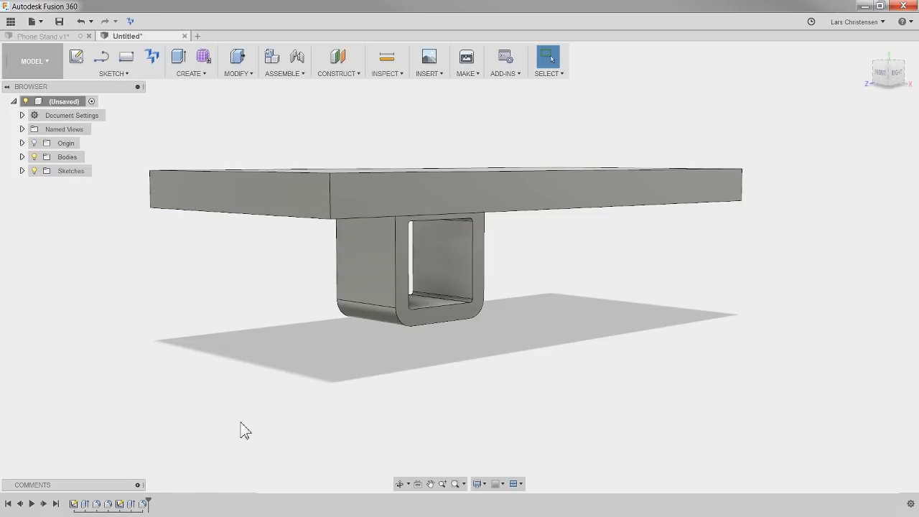
Create a new sketch on the platform's narrow front end face
middle_click_drag(244, 418, 269, 410, "shift")
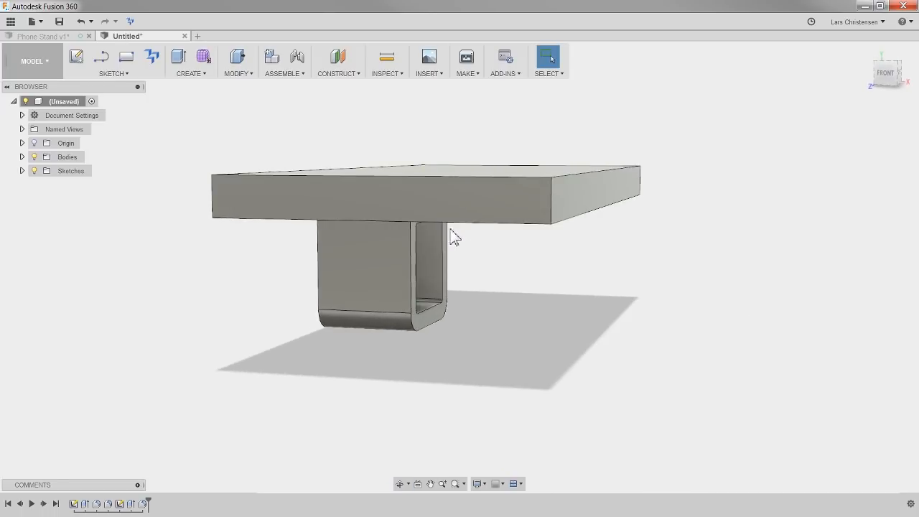
middle_click_drag(375, 363, 287, 349, "shift")
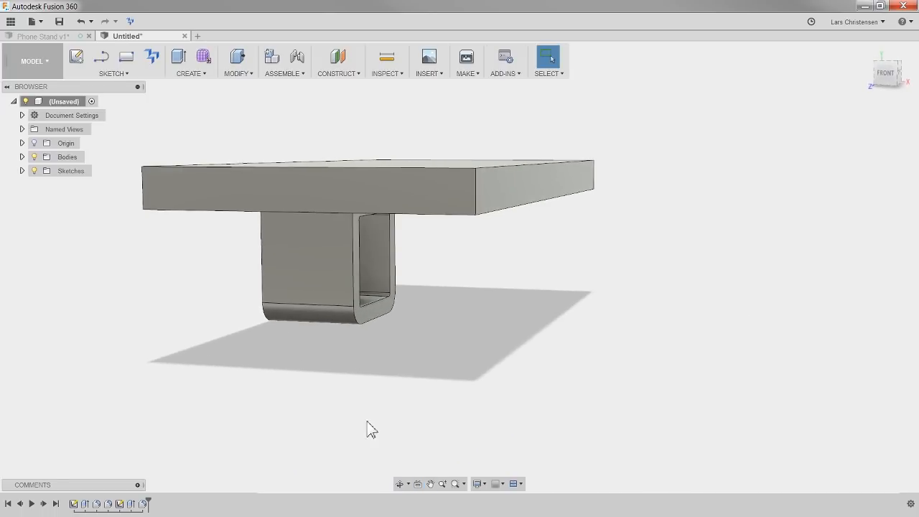
mouse_move(369, 427)
middle_mouse_down("shift")
mouse_move(301, 419)
mouse_move(353, 425)
middle_mouse_up("shift")
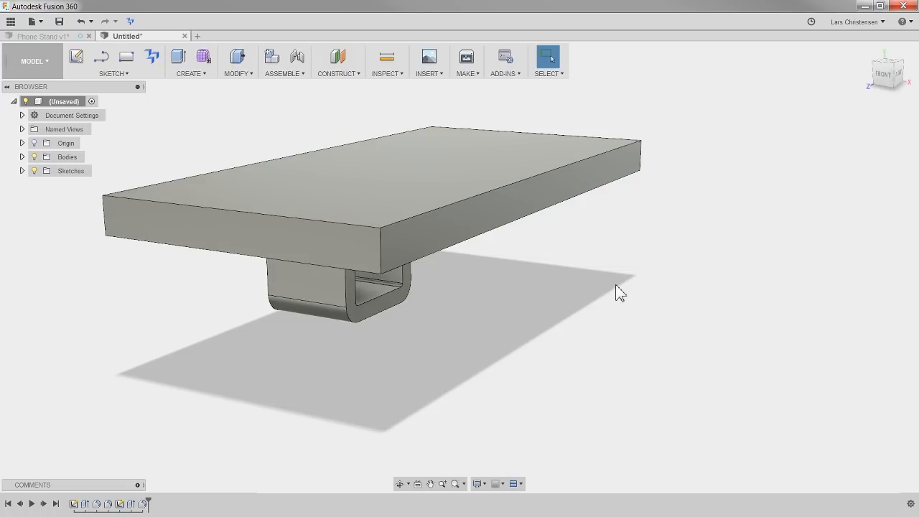
left_click(339, 248)
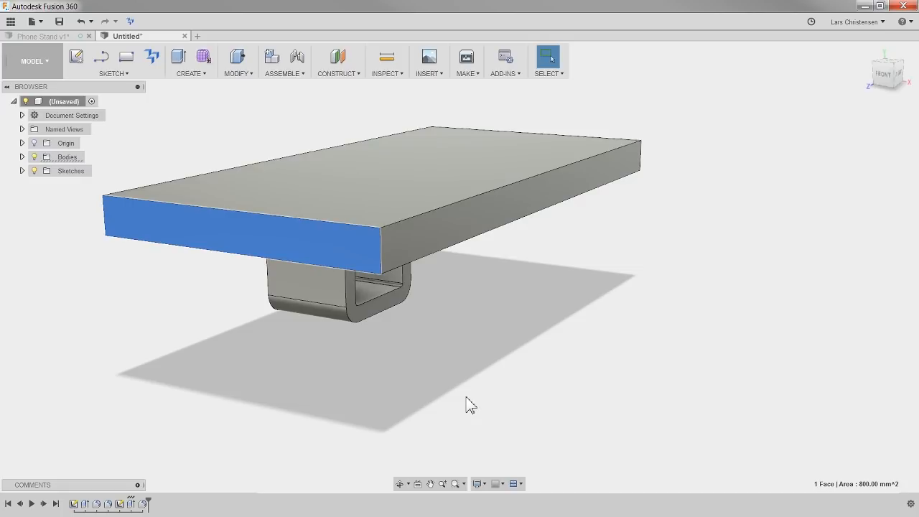
left_click(135, 292)
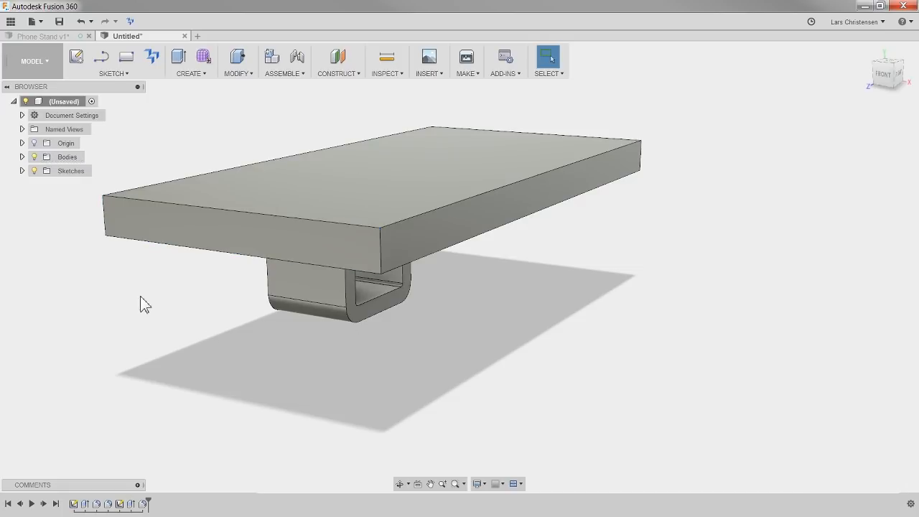
left_click(77, 61)
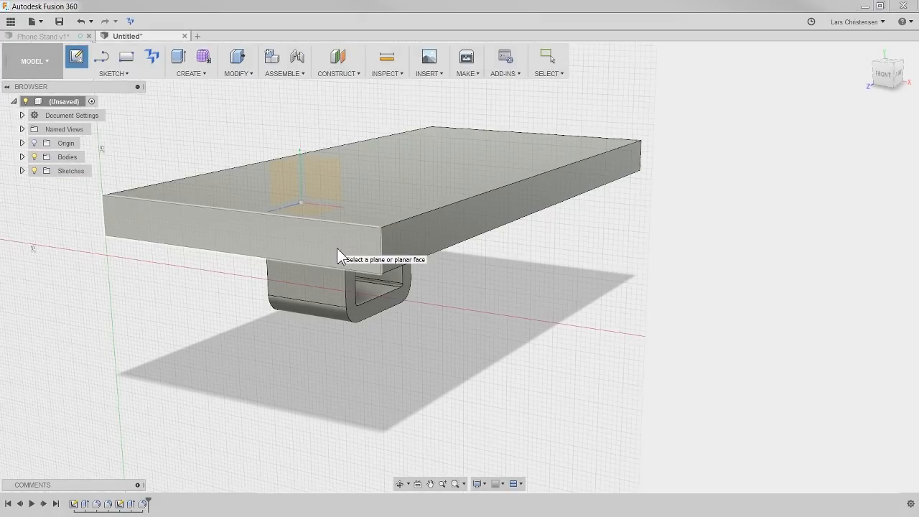
left_click(338, 251)
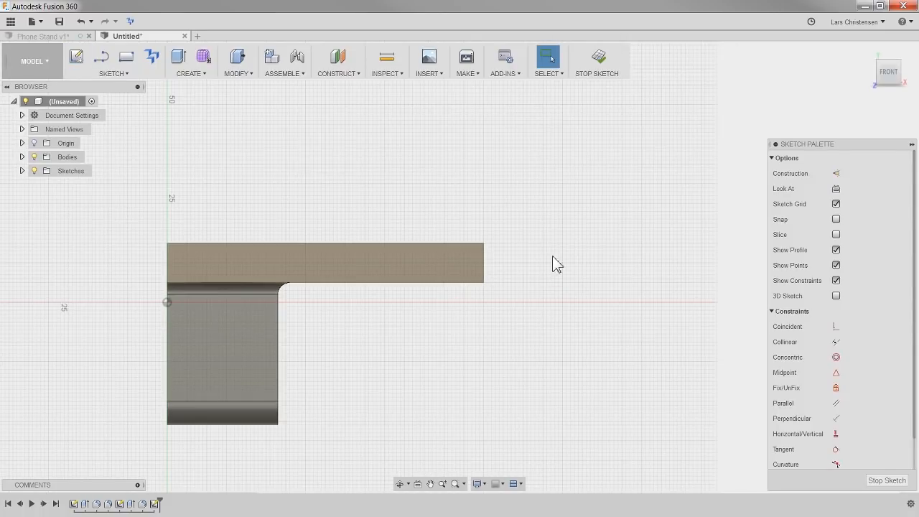
Sketch a downward-bulging three-point arc along the platform's top edge near its free end, and pull its outer endpoint inward to narrow it
left_click(120, 74)
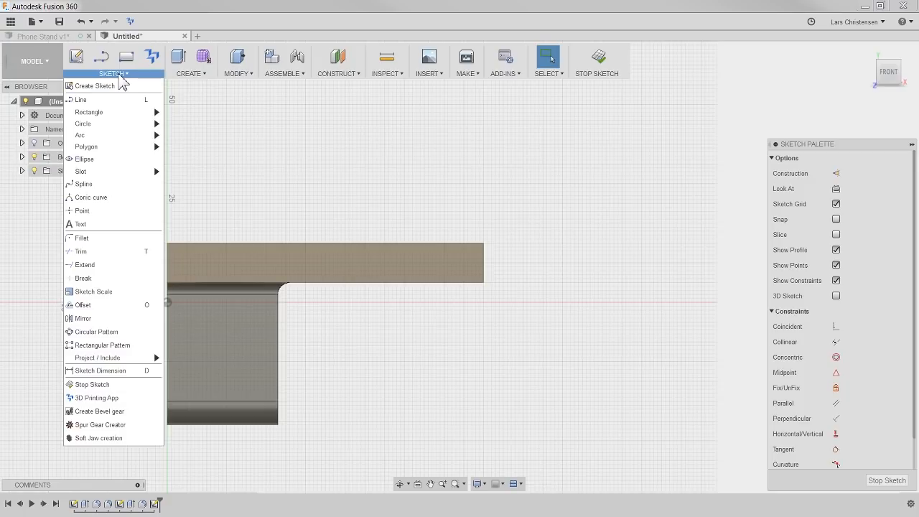
mouse_move(114, 117)
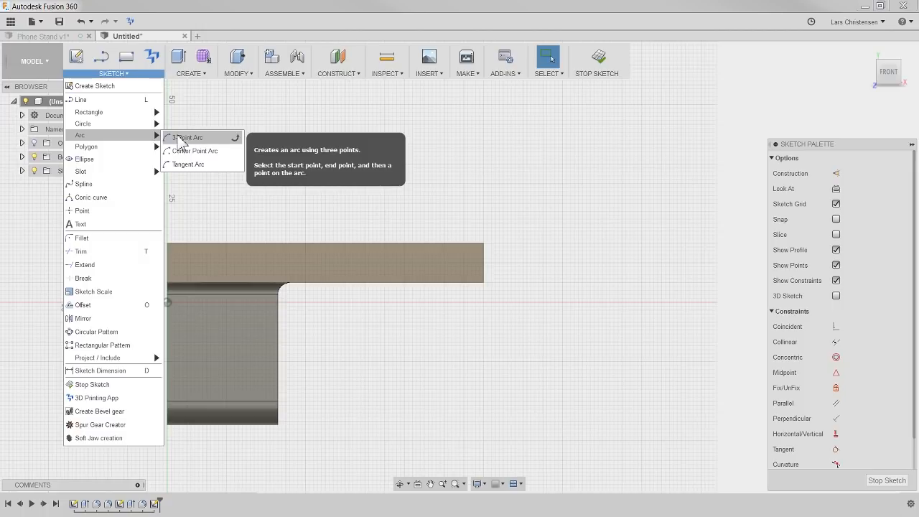
left_click(190, 138)
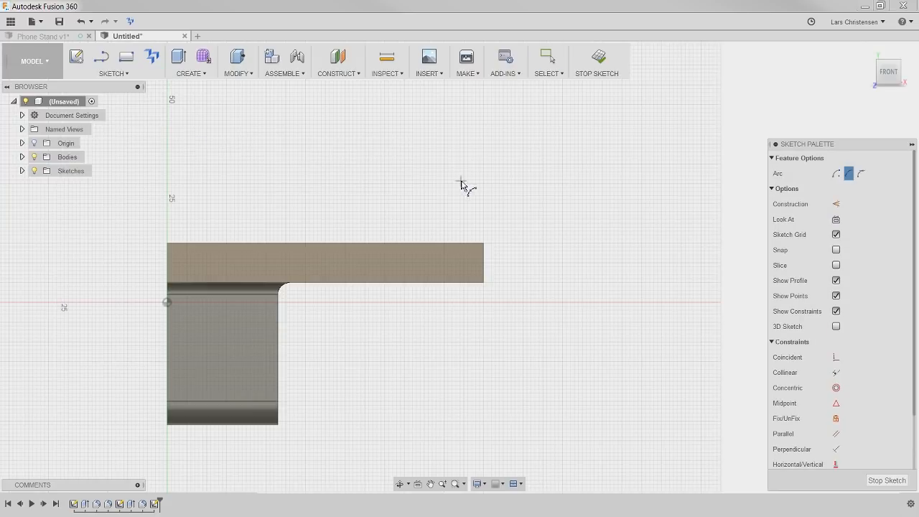
scroll(441, 222, "up", 2)
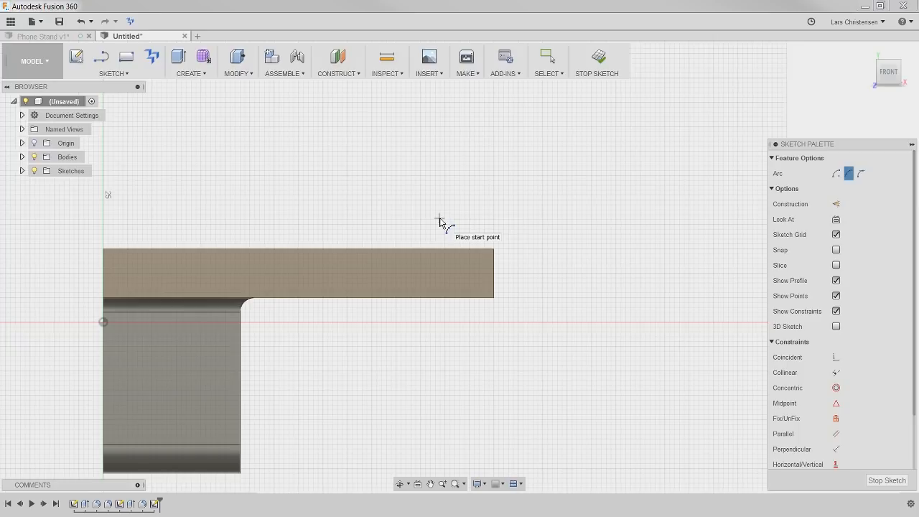
left_click(380, 249)
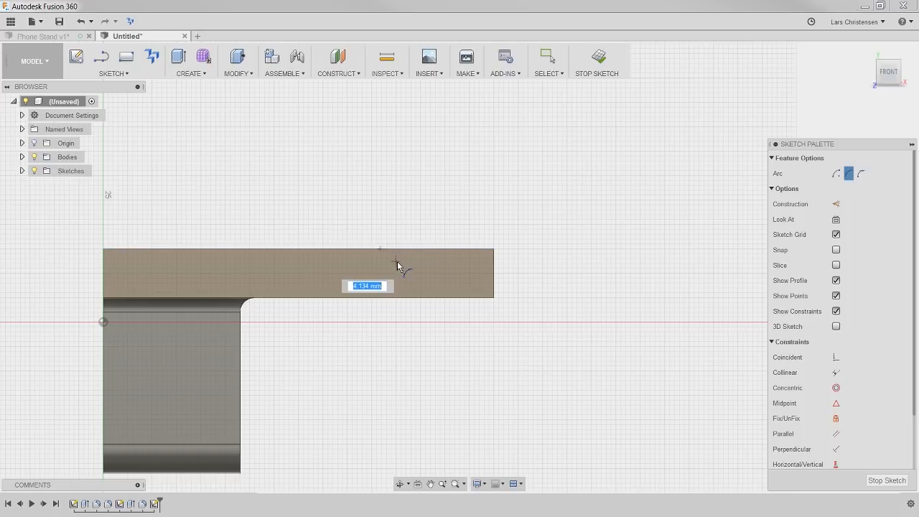
left_click(478, 250)
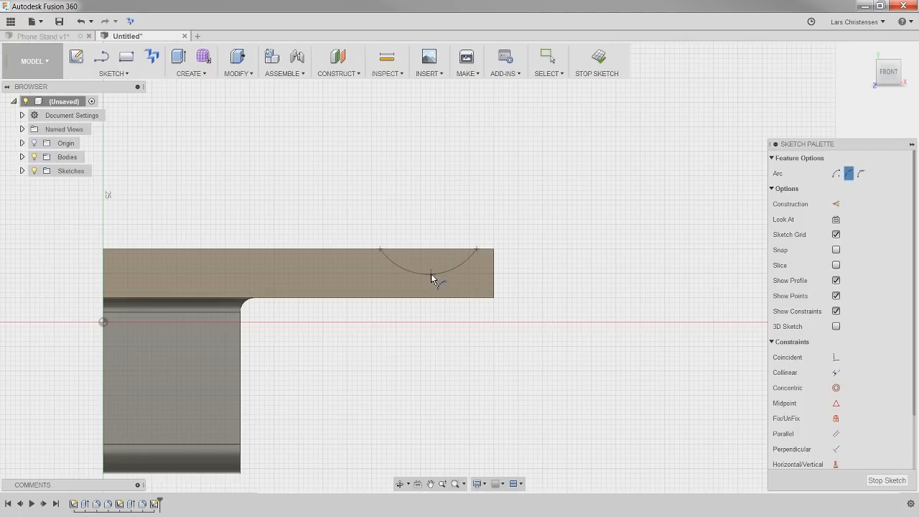
left_click(431, 273)
scroll(515, 264, "up", 2)
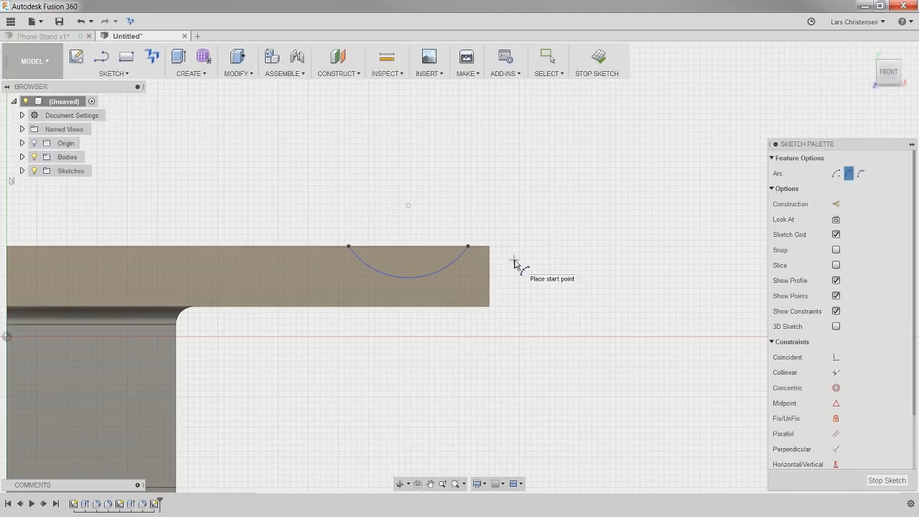
scroll(507, 242, "up", 2)
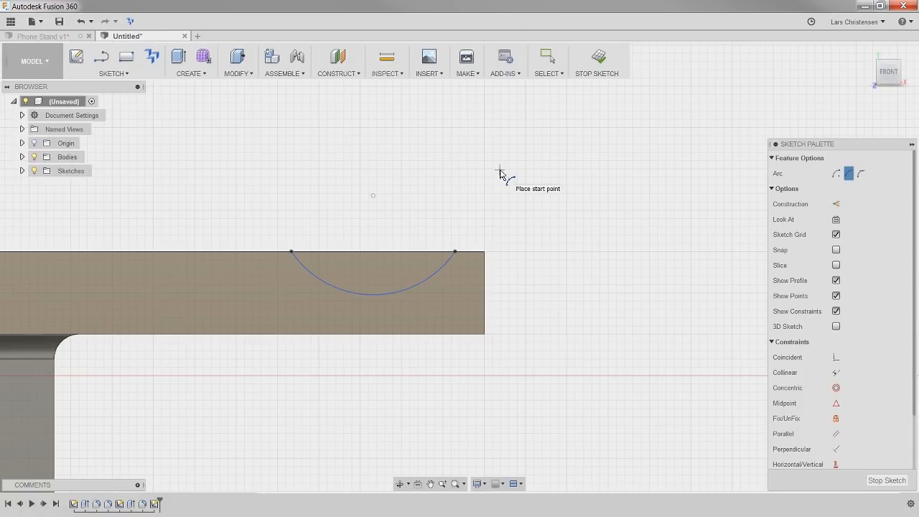
key("Escape")
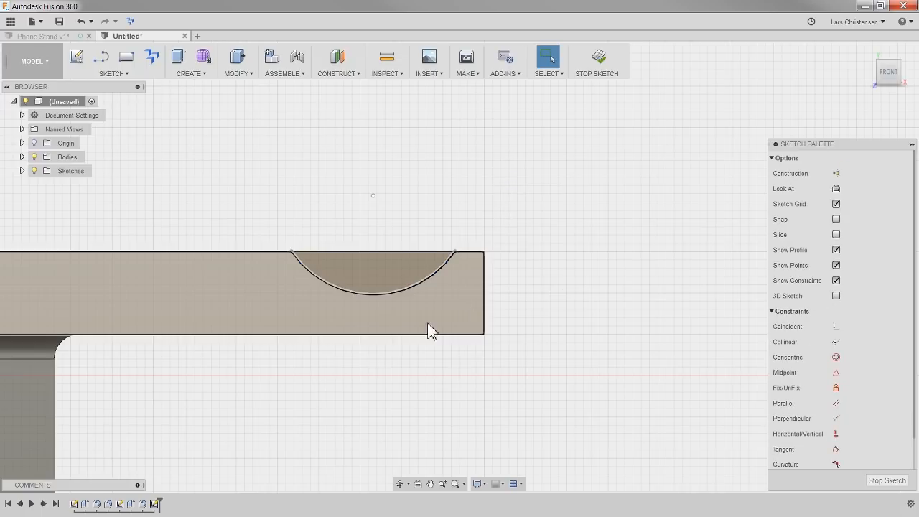
left_click_drag(454, 251, 443, 225)
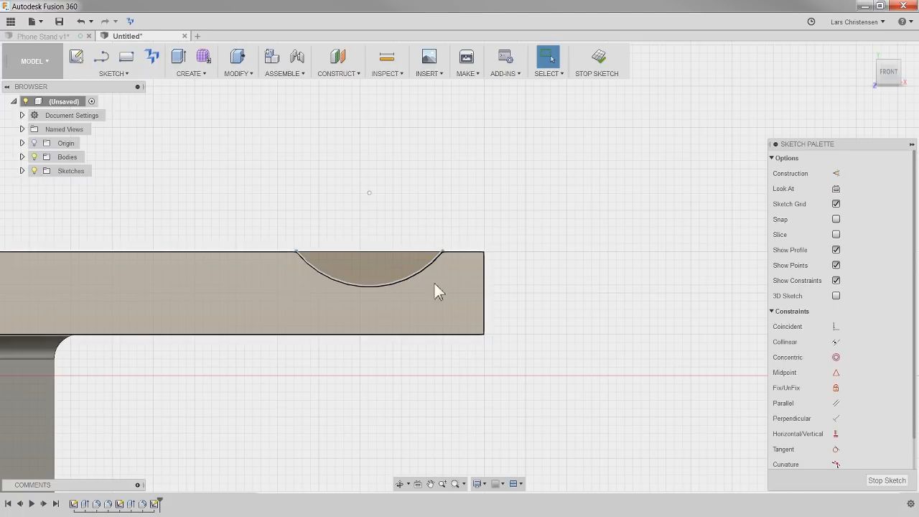
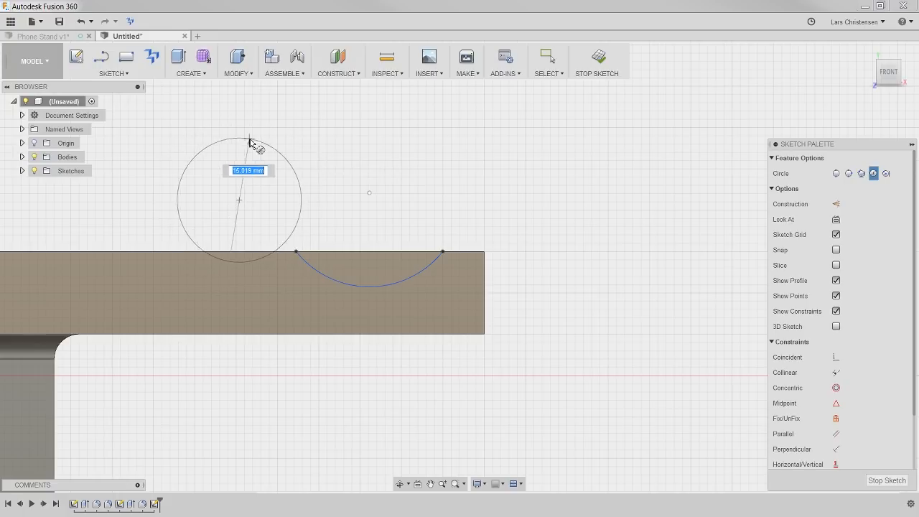
Abandon the unfinished circle, examine the groove arc on the platform from several angles, and return to a face-on view of the sketched end face
key("Escape")
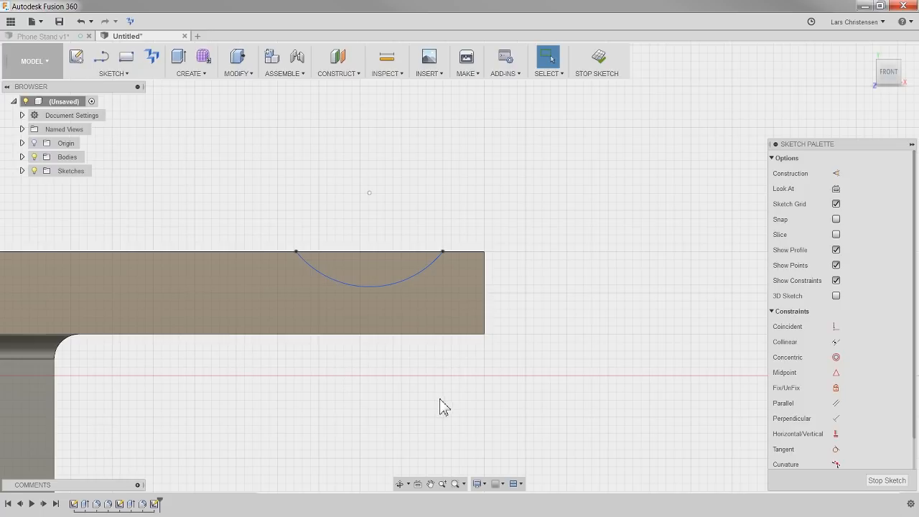
key("F4")
left_click_drag(500, 388, 429, 397)
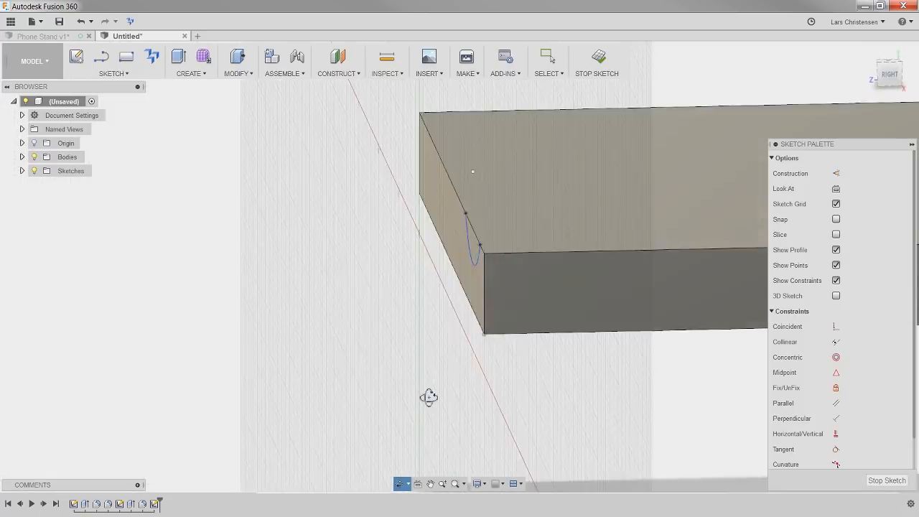
middle_click_drag(429, 397, 440, 399, "shift")
scroll(319, 334, "down", 4)
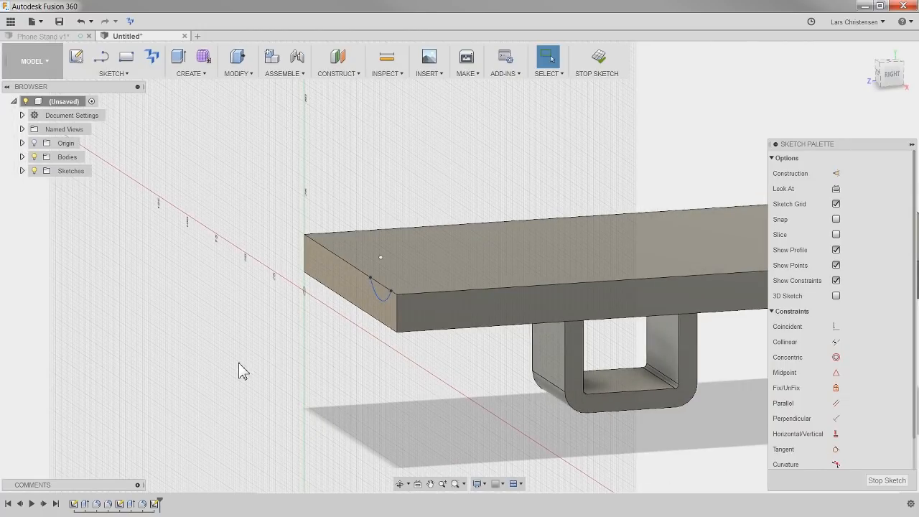
middle_click_drag(238, 362, 244, 366, "shift")
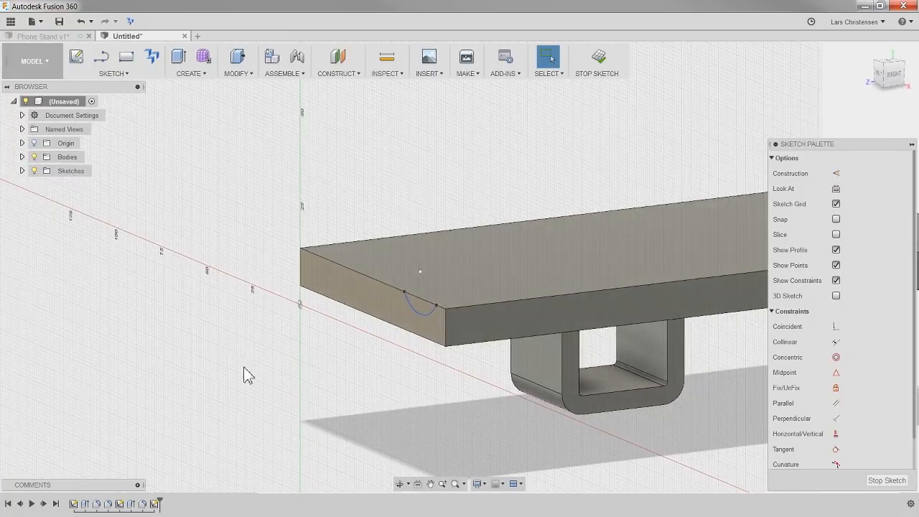
left_click(877, 75)
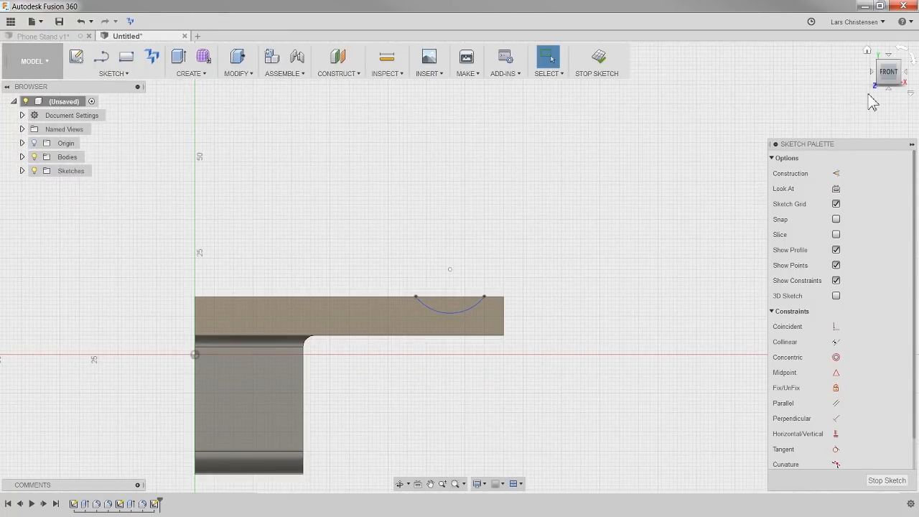
middle_click_drag(611, 242, 575, 260, "shift")
scroll(356, 183, "down", 3)
scroll(159, 390, "up", 3)
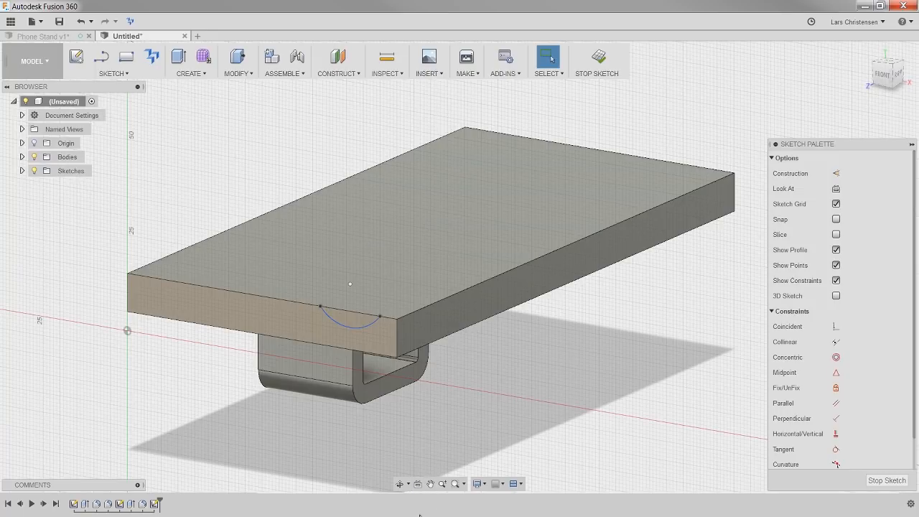
left_click(418, 486)
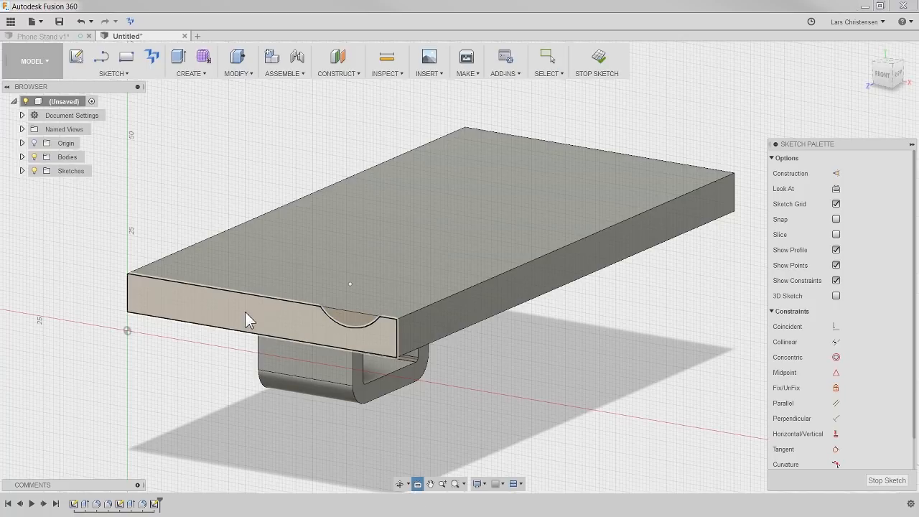
left_click(274, 313)
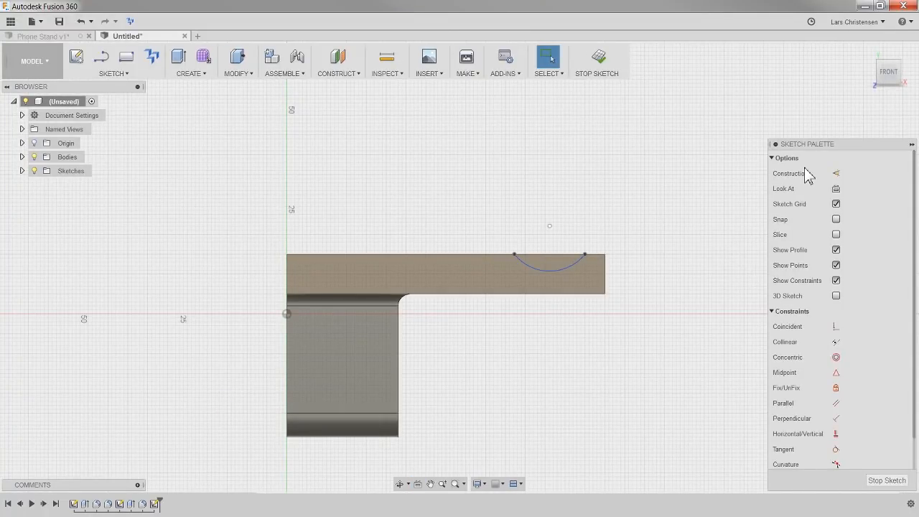
Check the Auto look at sketch option in the general Design preferences and leave the preferences without saving changes
left_click(861, 25)
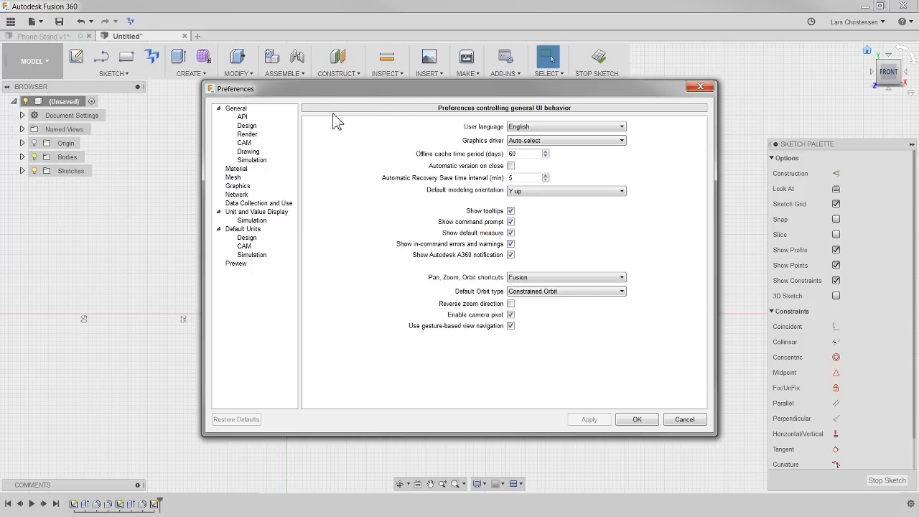
left_click(259, 126)
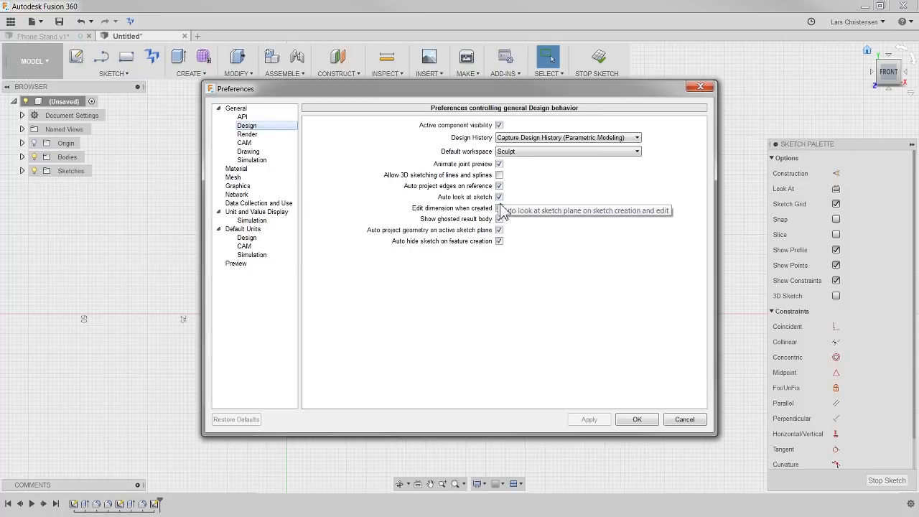
left_click(684, 420)
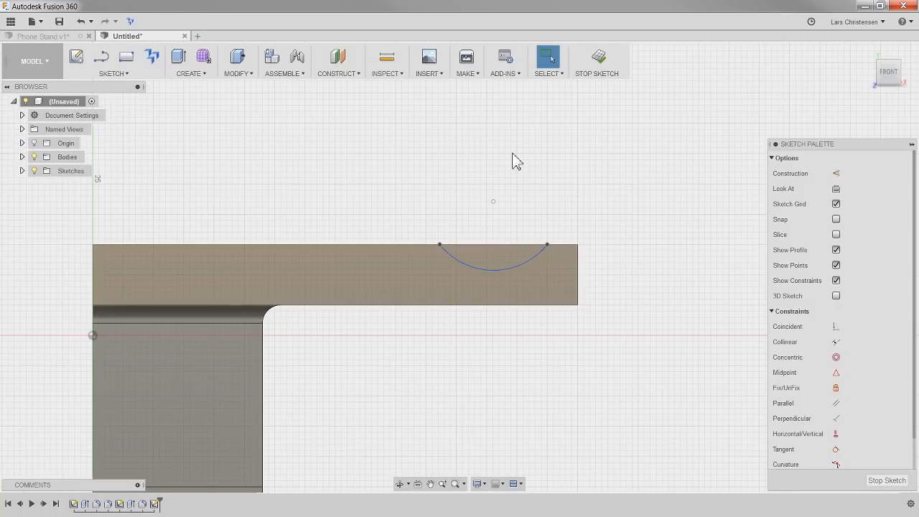
Dimension the horizontal distance between the groove arc's two endpoints as 15 mm
key("d")
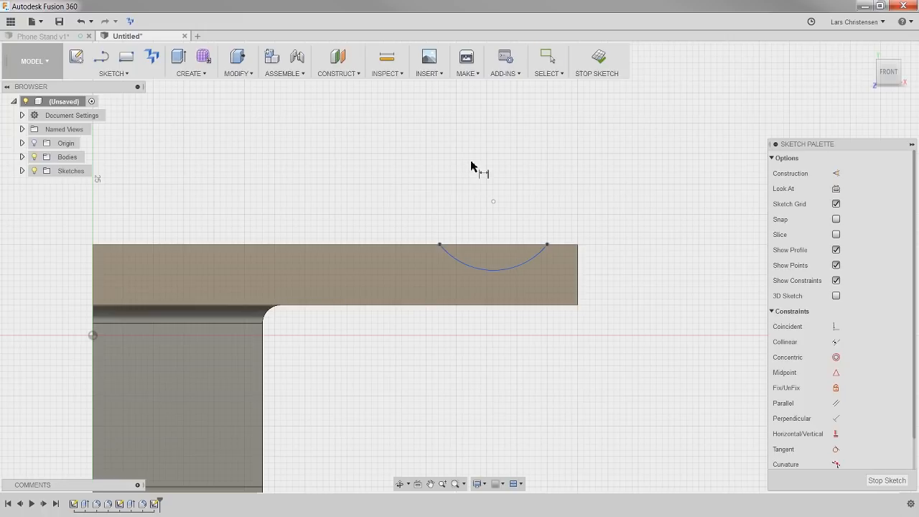
left_click(440, 246)
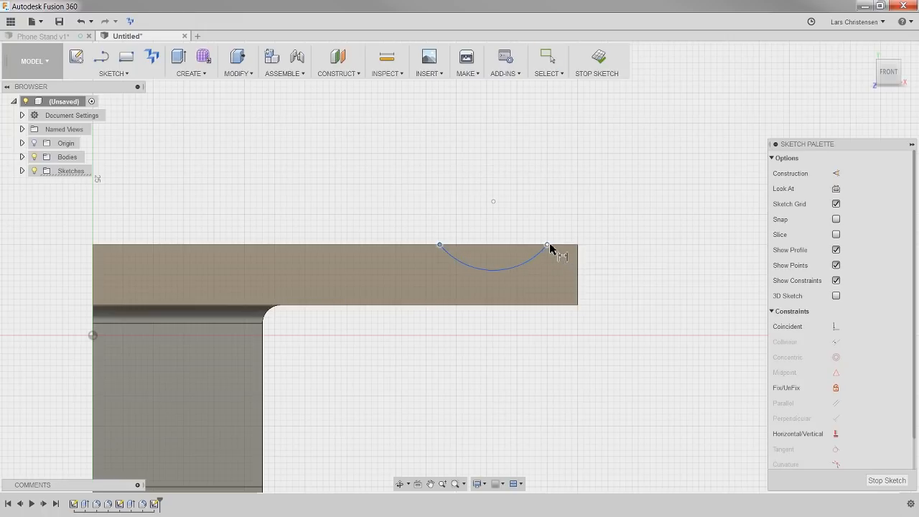
left_click(548, 245)
left_click(513, 179)
type("15")
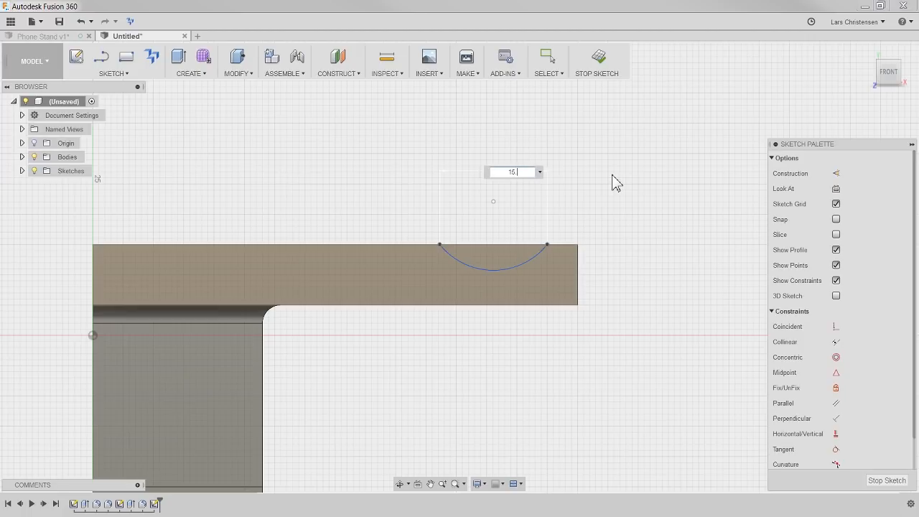
key("Return")
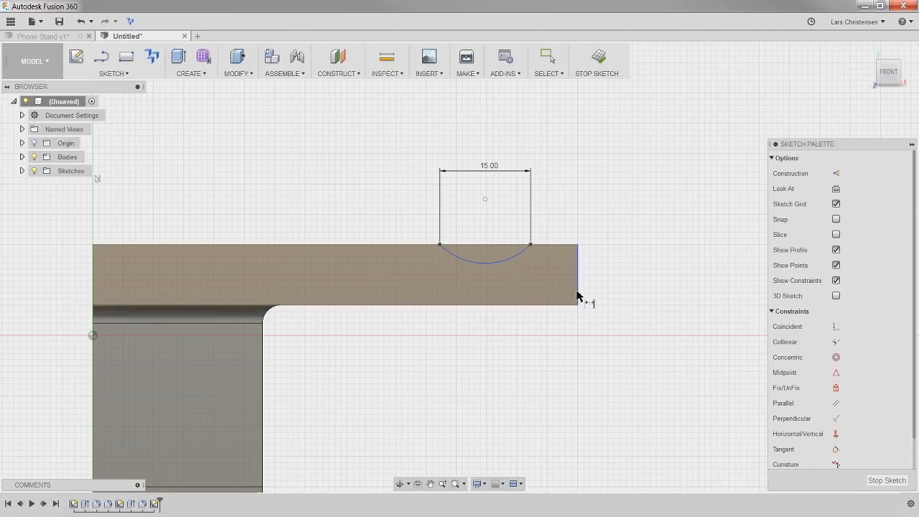
Dimension the arc's outer endpoint 10 mm from the upper corner at the platform's free end
left_click(531, 245)
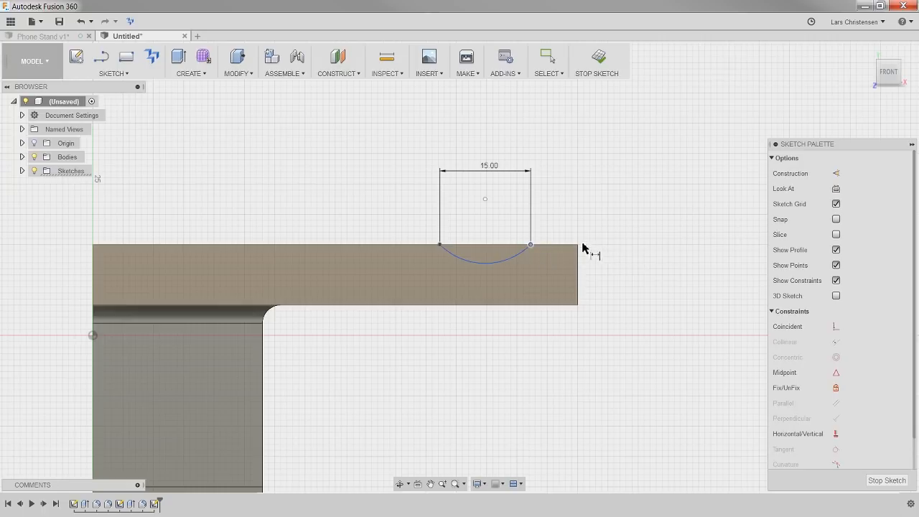
left_click(577, 245)
left_click(557, 177)
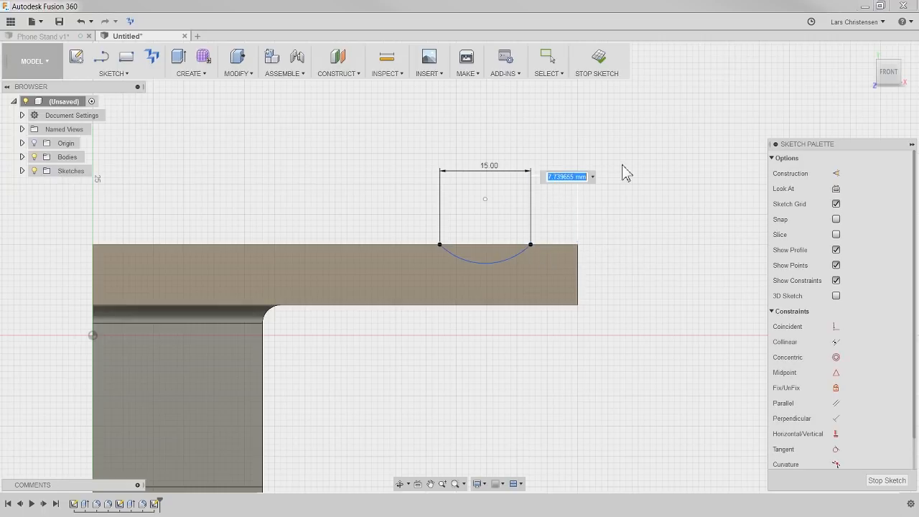
type("10")
key("Return")
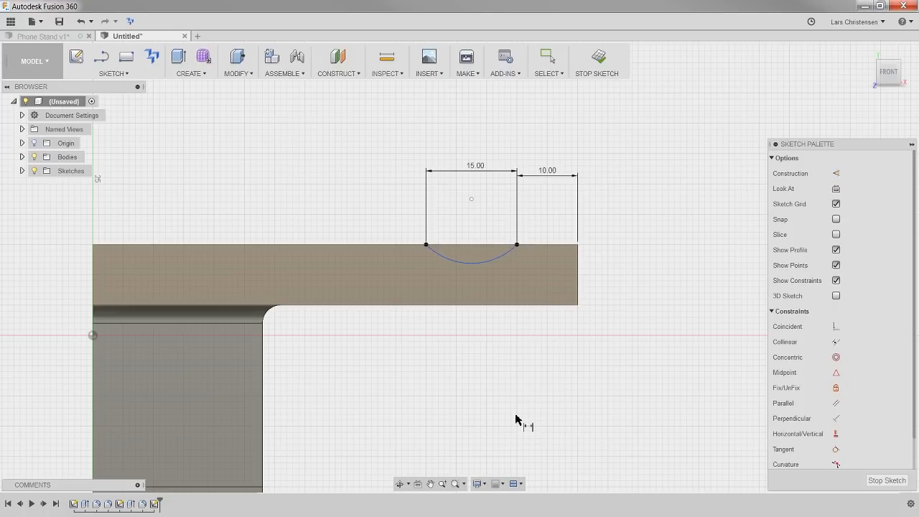
Dimension the arc's center point 1 mm above the platform's top edge
left_click(471, 200)
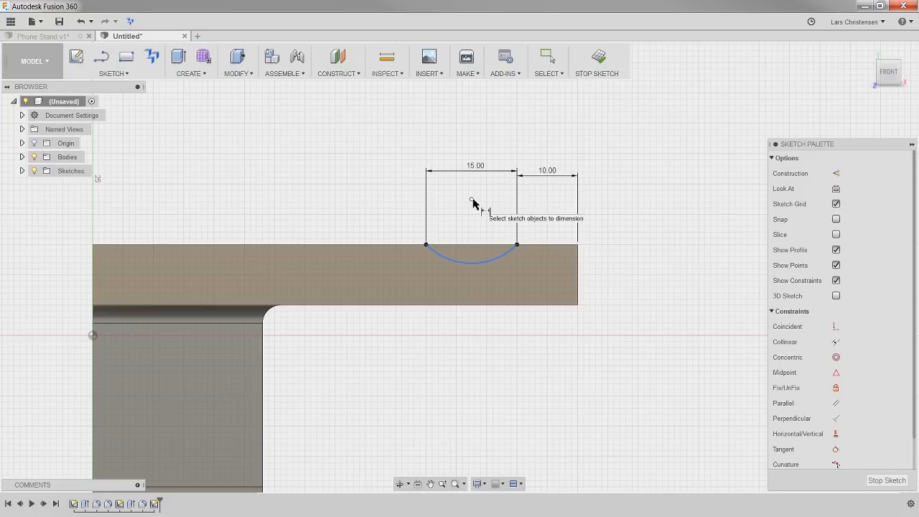
left_click(470, 246)
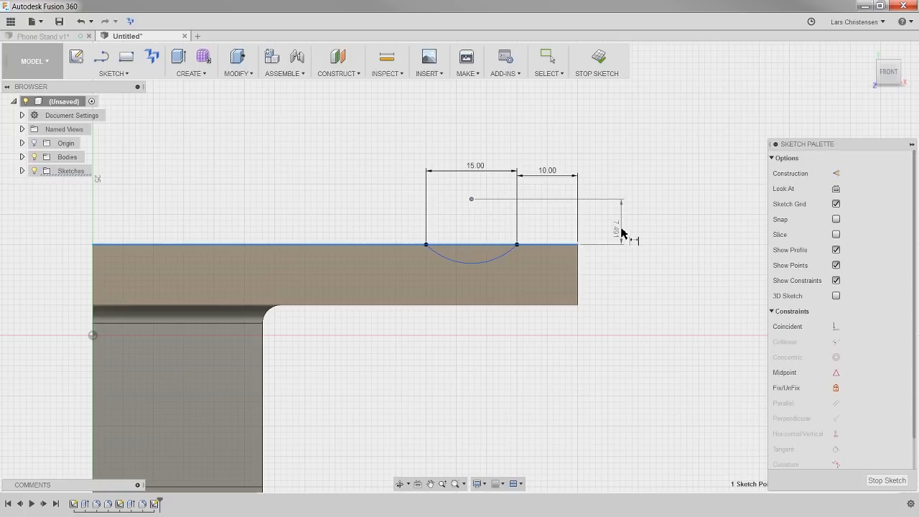
left_click(622, 224)
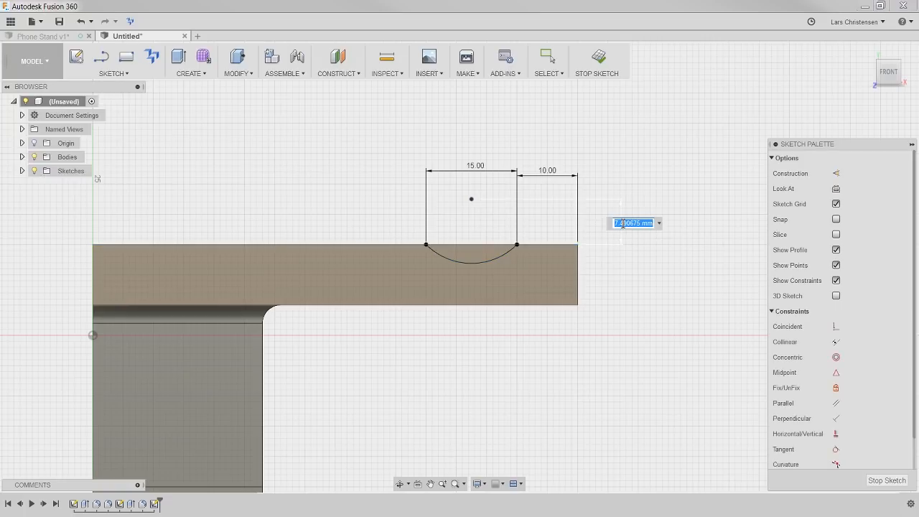
type("1")
key("Return")
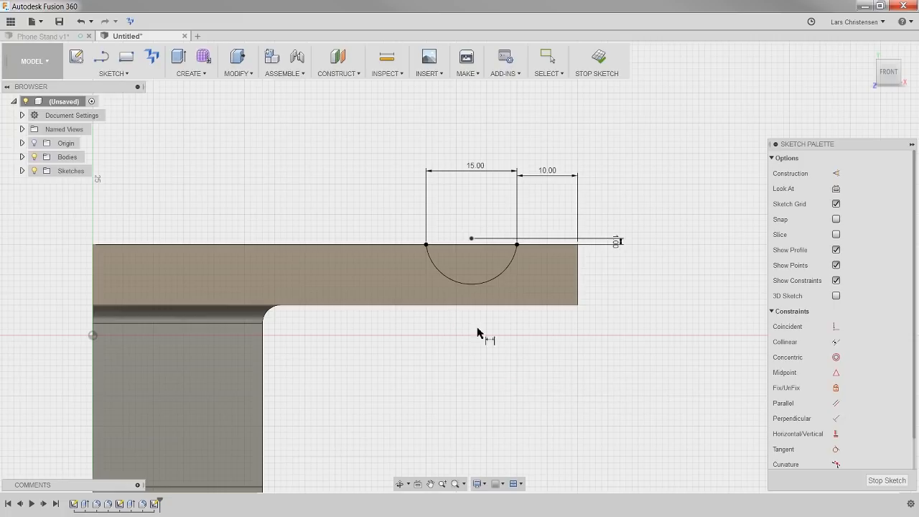
Press Pull the half-round groove profile into the platform as a cut, extending it past the far end to a distance of -180 mm
key("q")
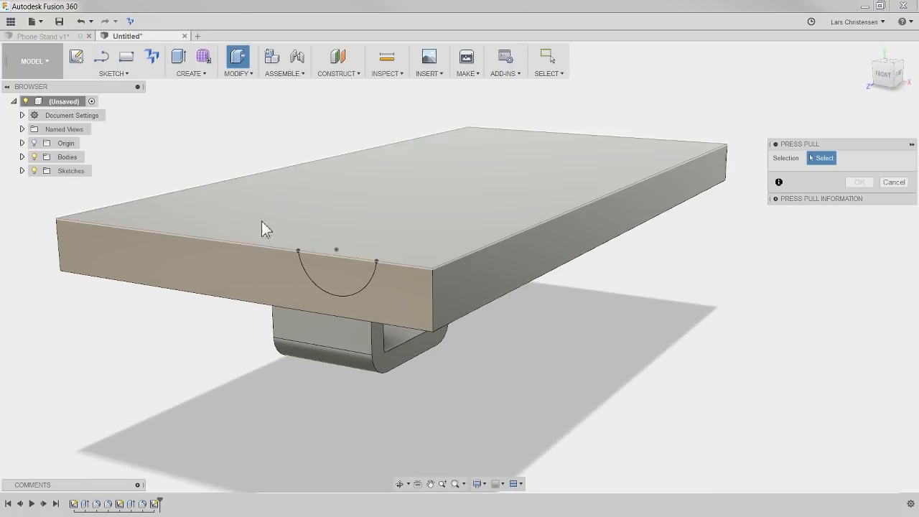
left_click(349, 270)
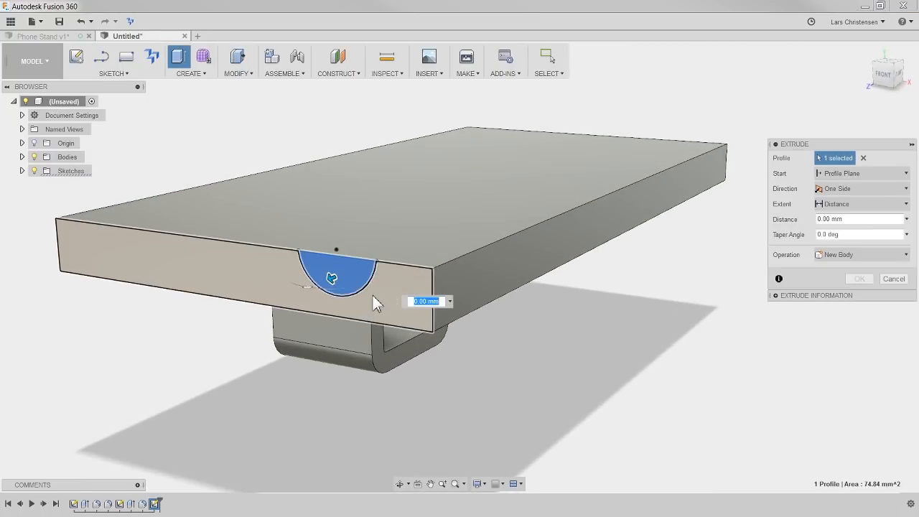
left_click_drag(331, 278, 196, 332)
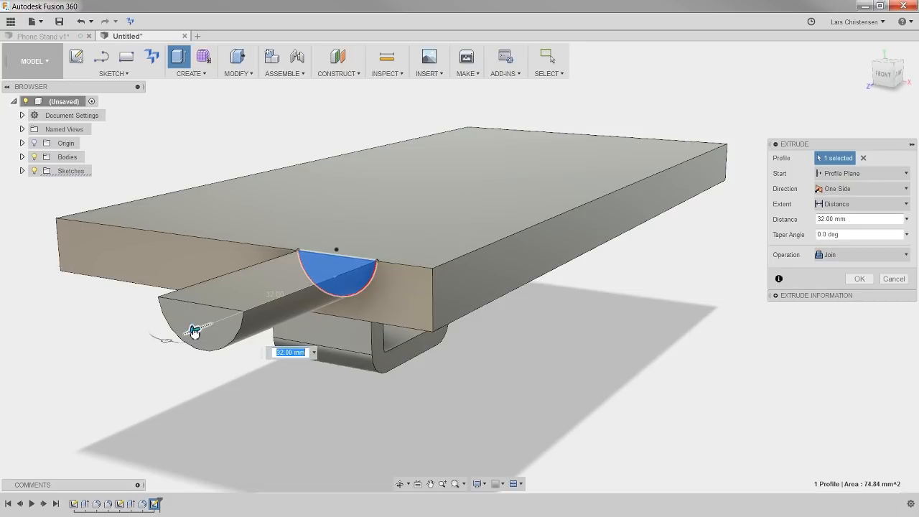
left_click_drag(194, 328, 424, 252)
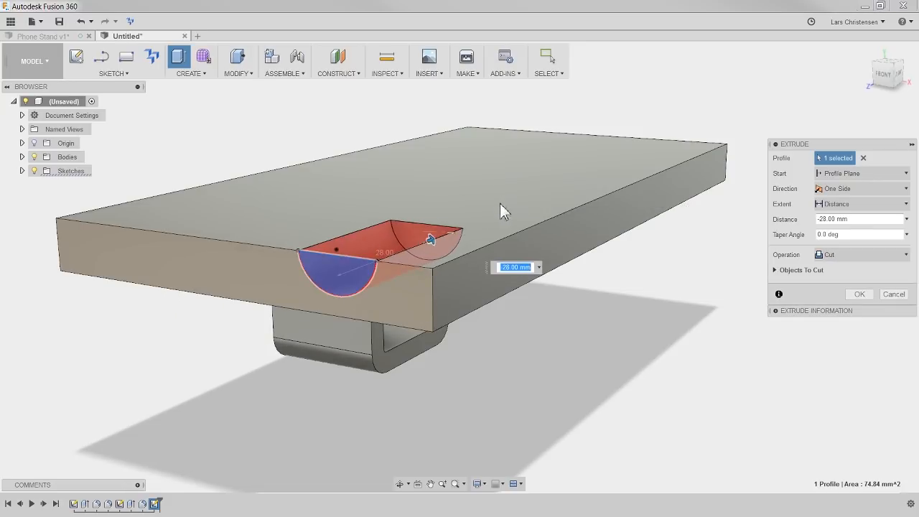
left_click_drag(433, 240, 687, 112)
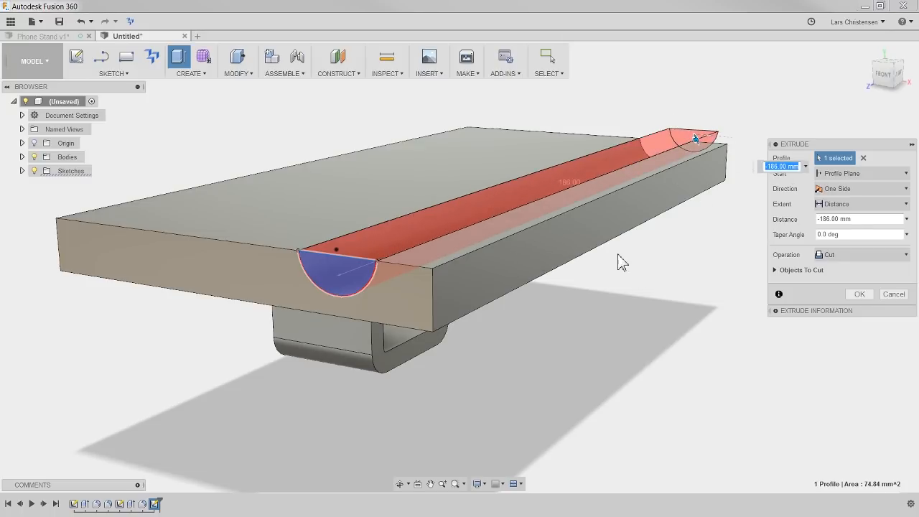
middle_click_drag(603, 223, 528, 220, "shift")
scroll(320, 249, "down", 5)
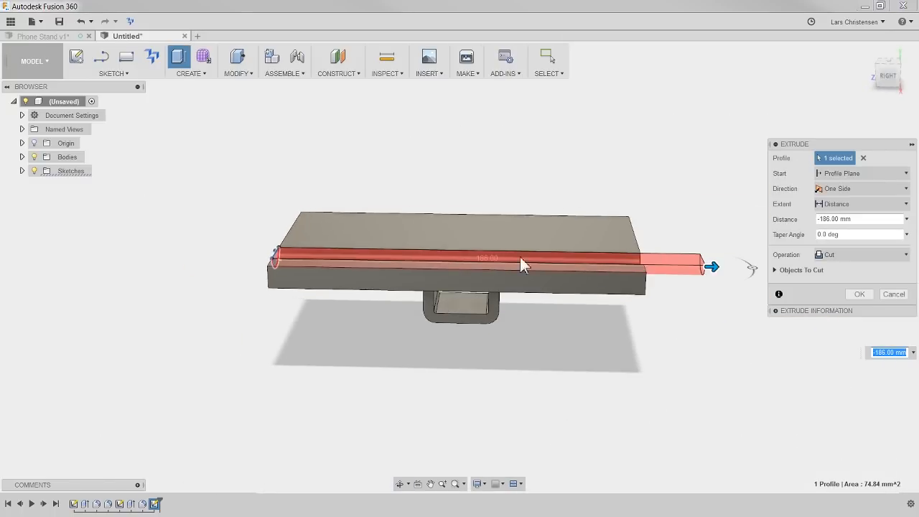
mouse_move(712, 266)
left_mouse_down()
mouse_move(640, 274)
mouse_move(609, 263)
mouse_move(697, 262)
left_mouse_up()
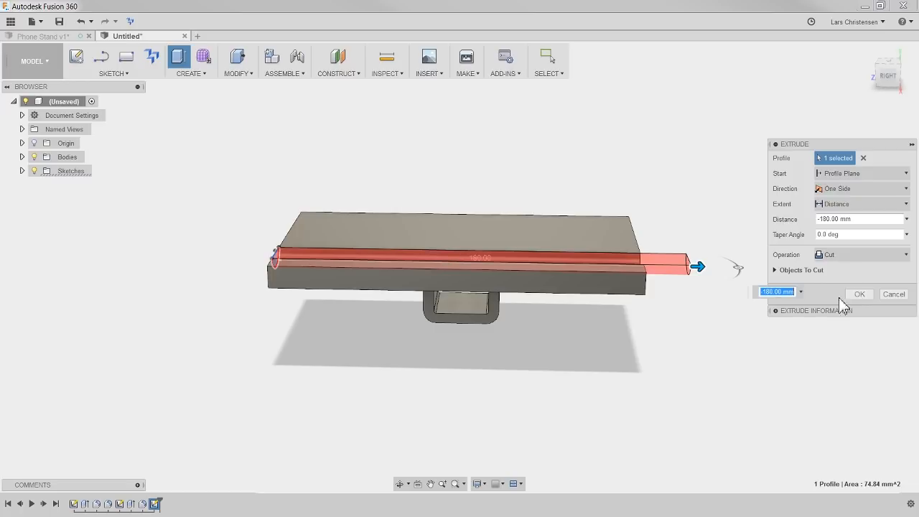
Try the All extent for the groove cut and switch it back to Distance
left_click(845, 206)
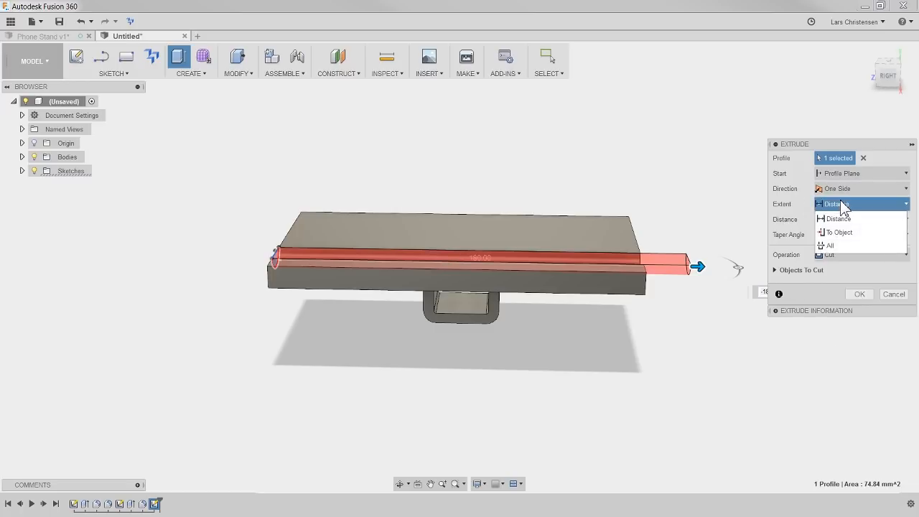
left_click(849, 248)
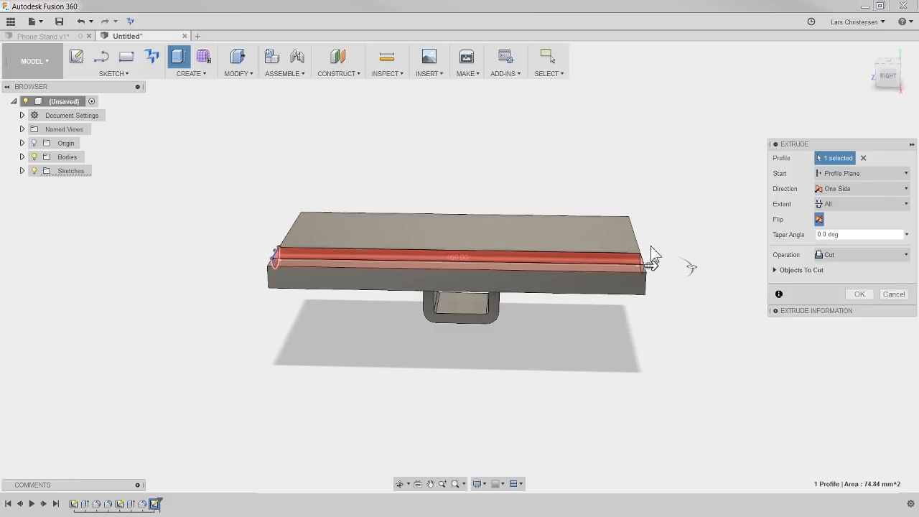
left_click(874, 205)
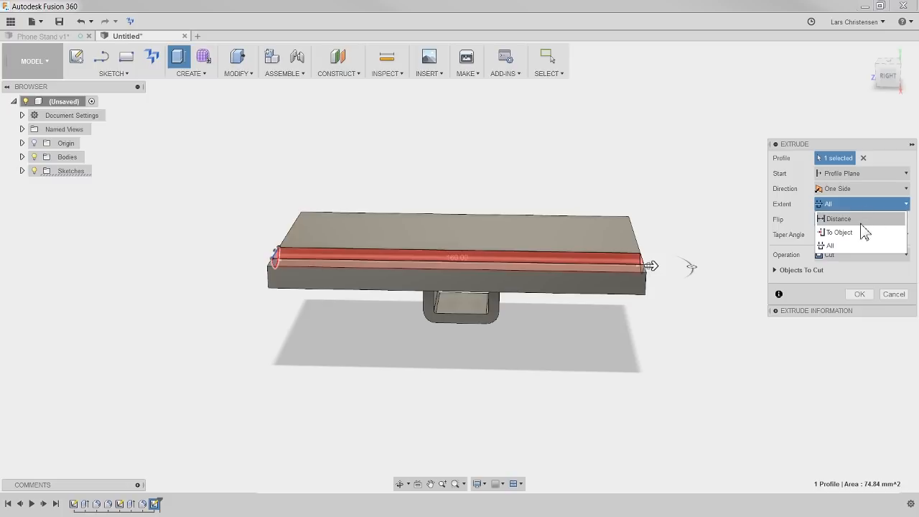
left_click(865, 218)
Extend the groove cut to -180 mm beyond the platform's far end and complete the extrusion
left_click_drag(650, 266, 695, 267)
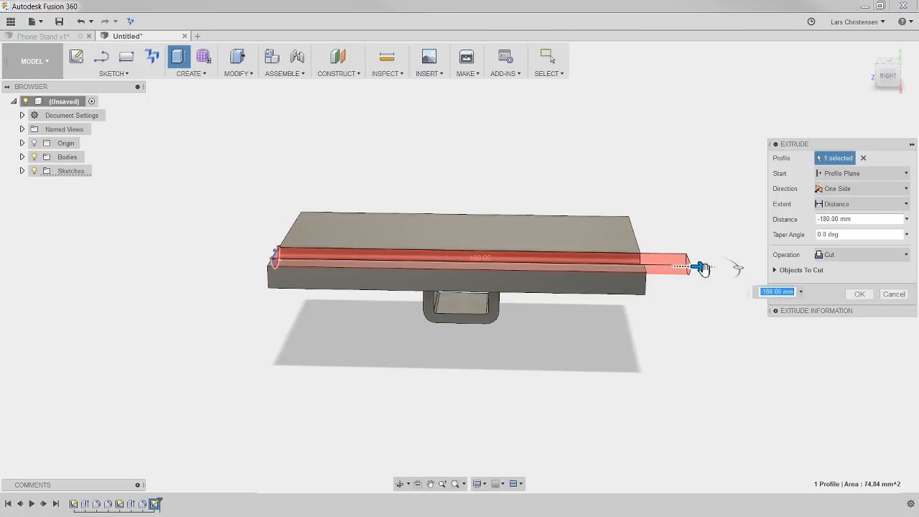
left_click(860, 294)
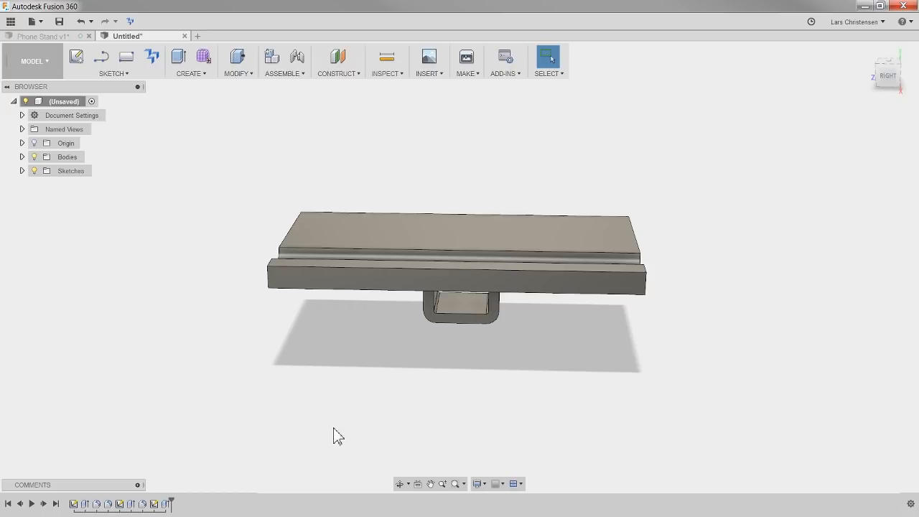
Edit the platform's rectangle sketch to set its length to 220 mm, and finish the sketch
left_click(121, 504)
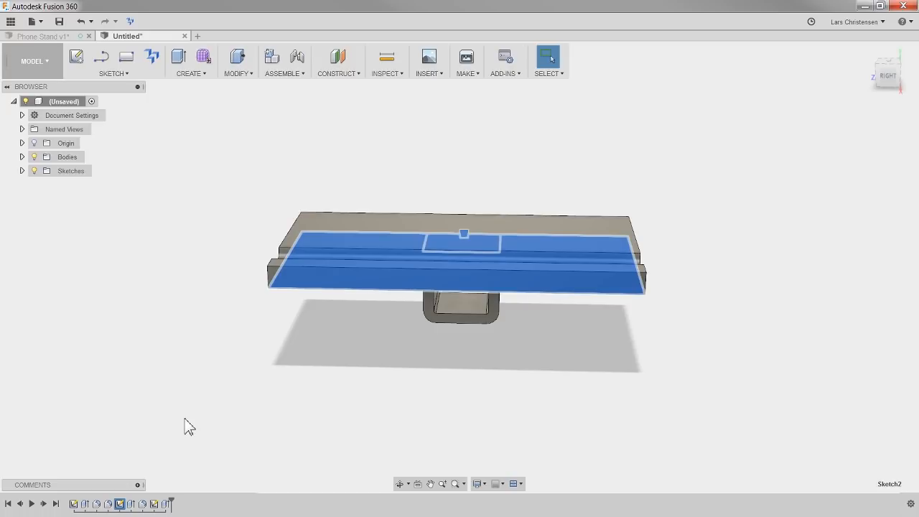
right_click(120, 504)
left_click(145, 430)
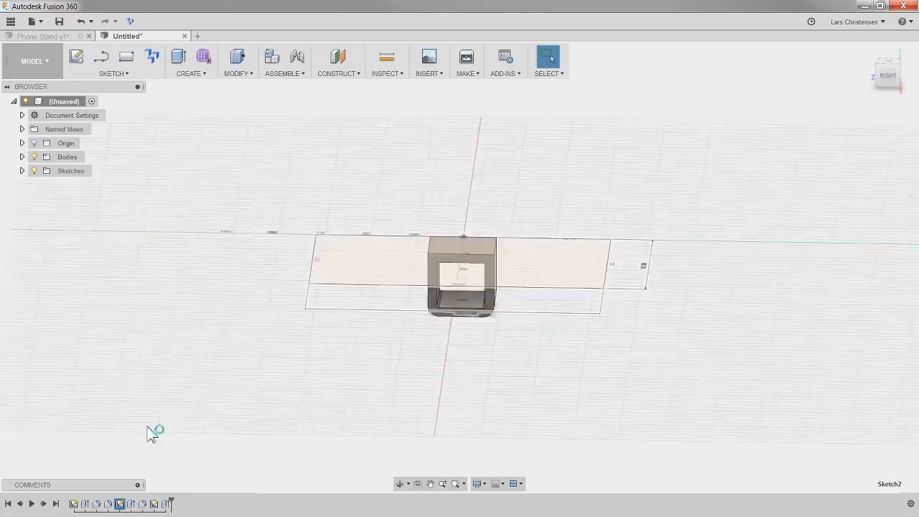
scroll(682, 380, "up", 1)
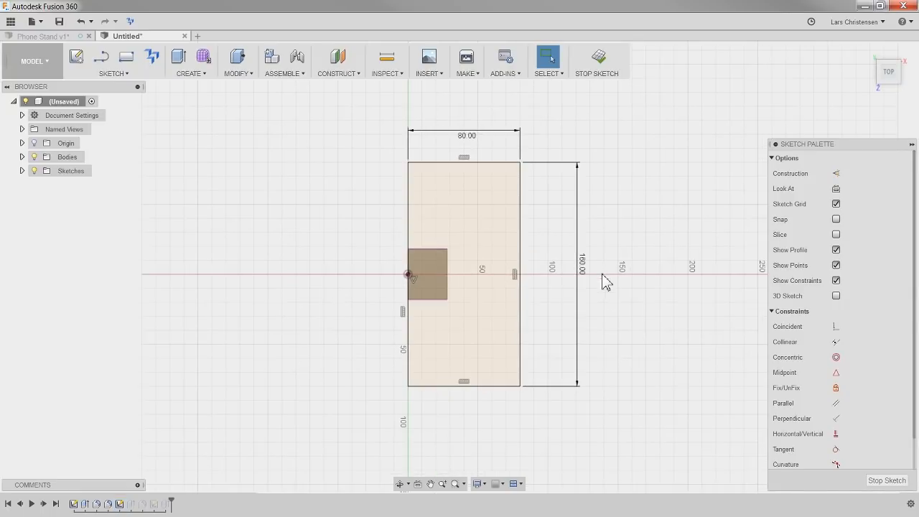
double_click(583, 264)
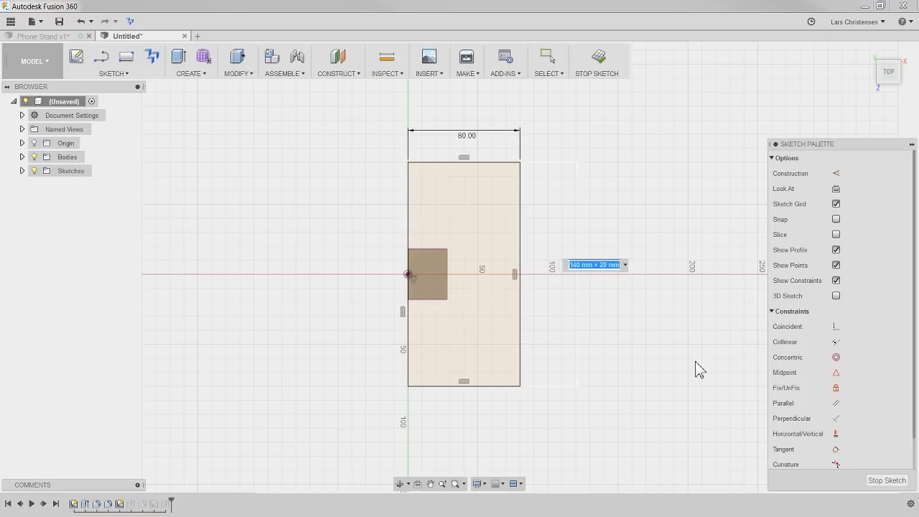
type("220")
key("Return")
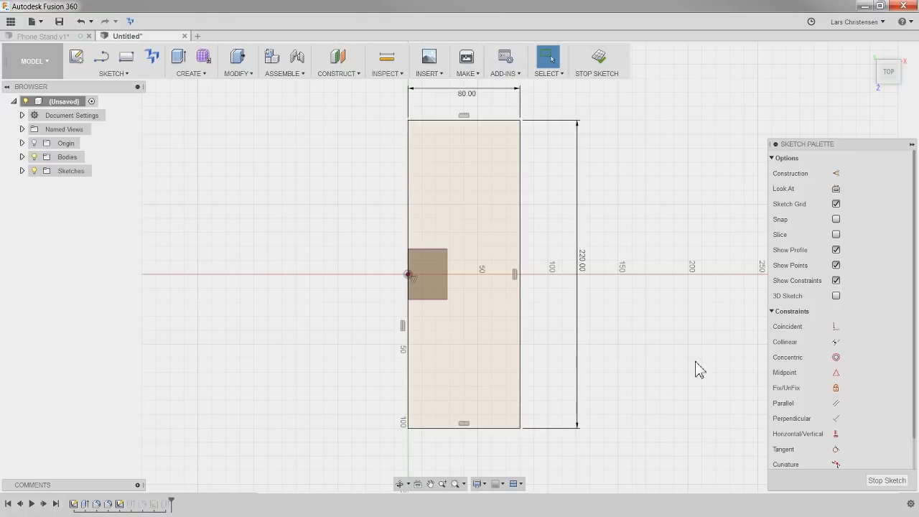
left_click(891, 479)
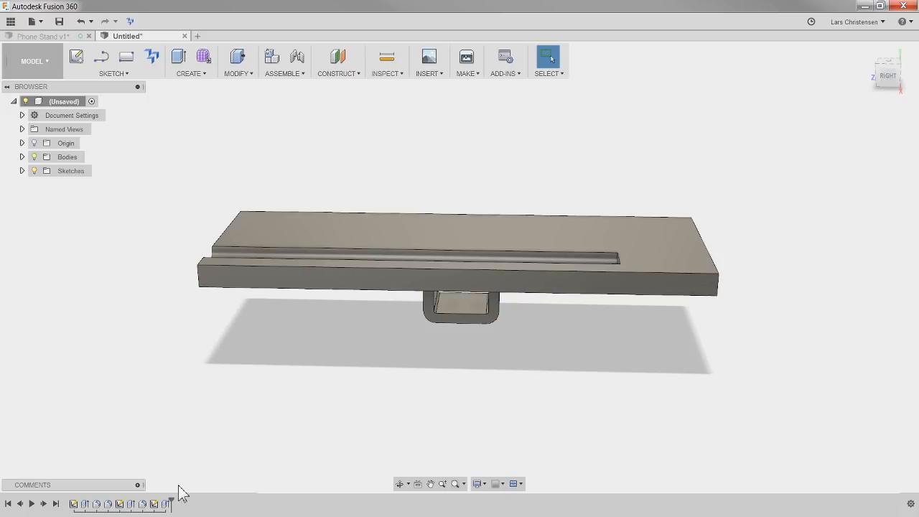
Edit the groove cut's extrusion so that its extent is All instead of a fixed distance
left_click(167, 504)
right_click(166, 504)
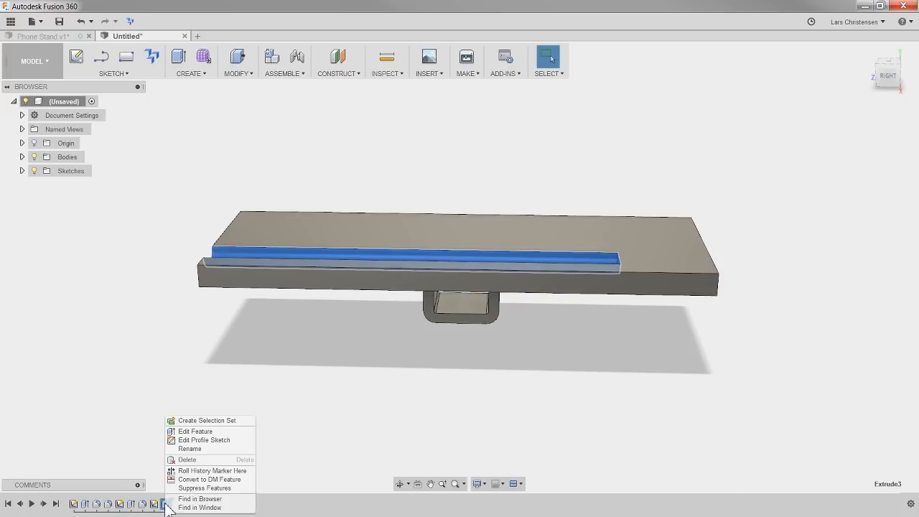
left_click(188, 371)
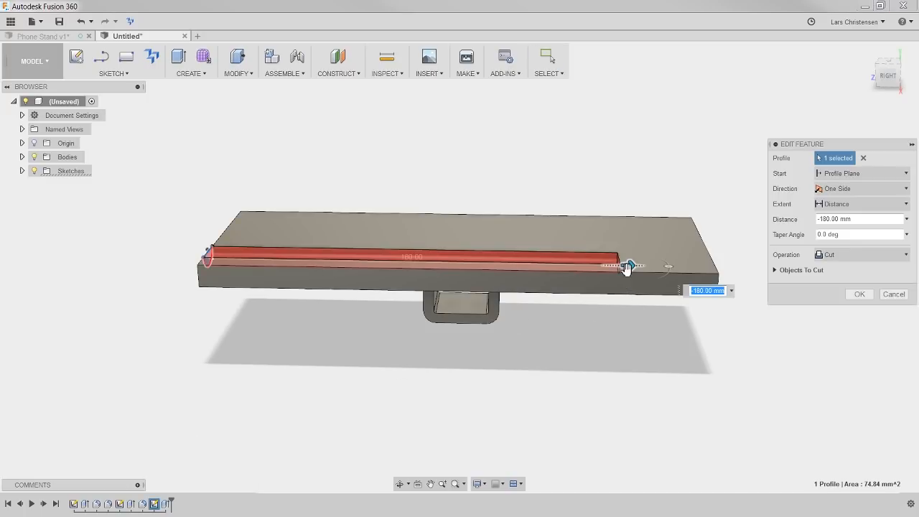
left_click_drag(630, 264, 742, 277)
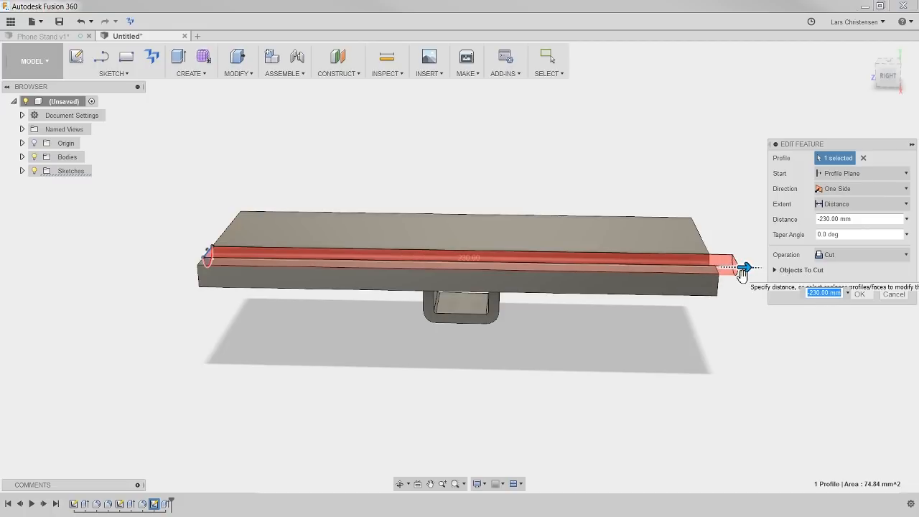
left_click(878, 204)
left_click(887, 246)
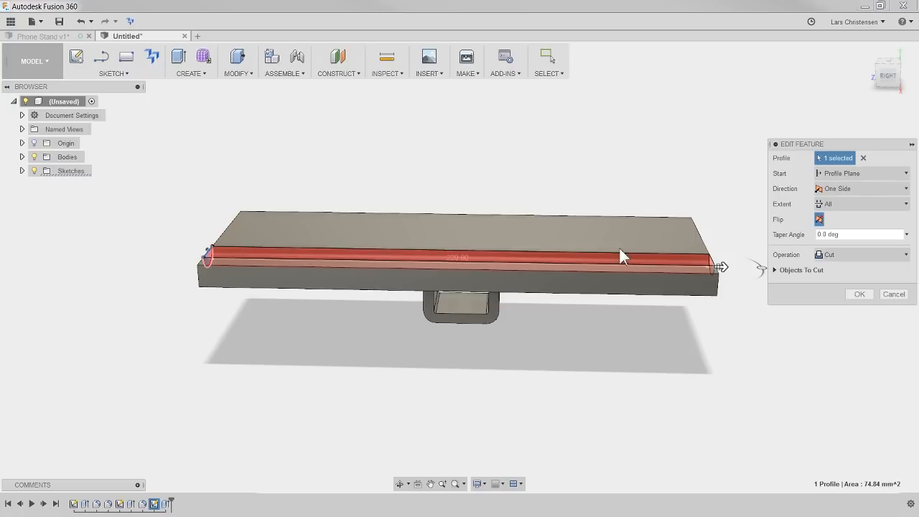
left_click(863, 296)
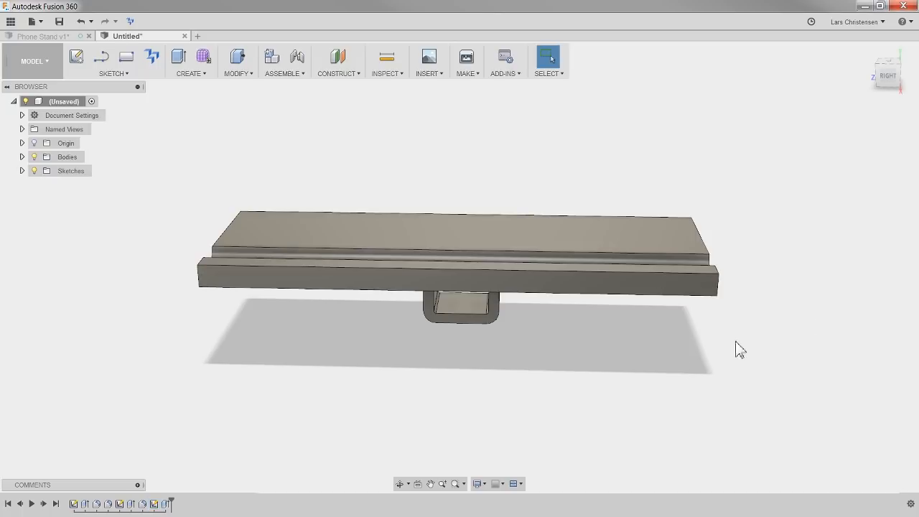
Reopen the platform sketch, change the rectangle's length to 300 mm, and finish the sketch
left_click(120, 504)
right_click(123, 505)
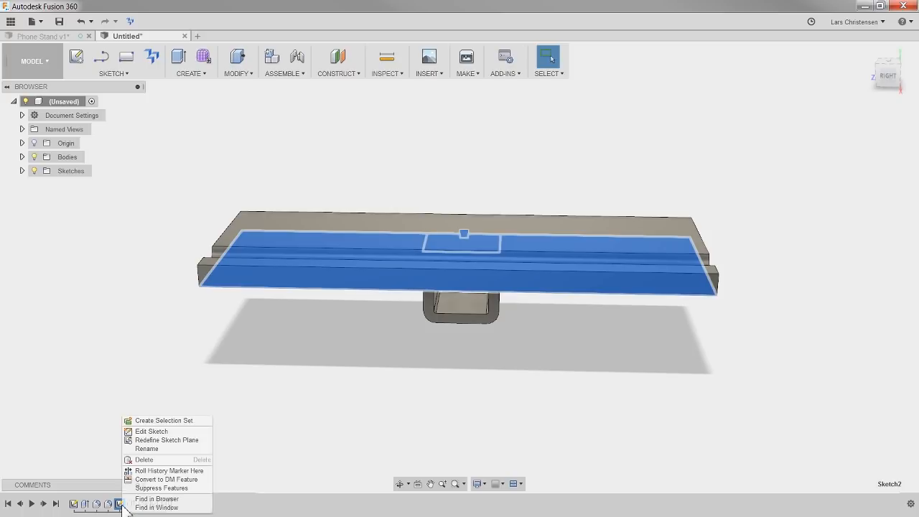
left_click(144, 430)
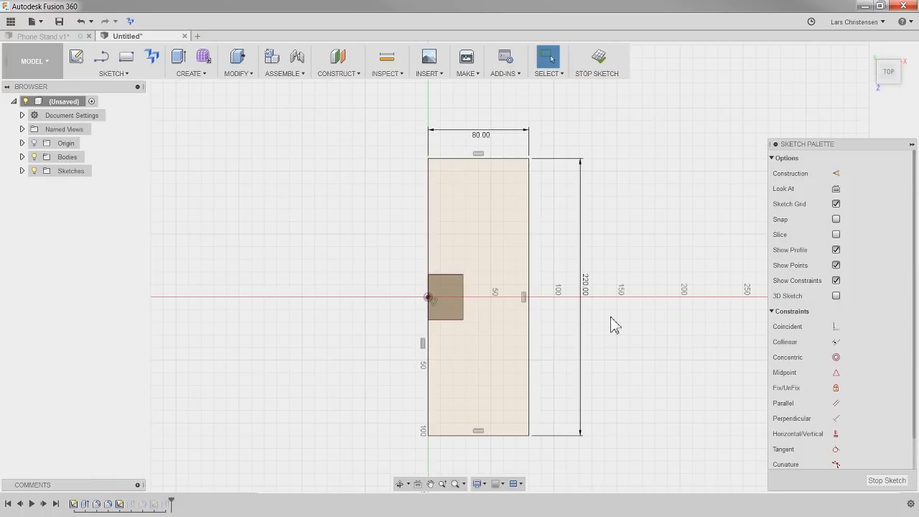
double_click(587, 288)
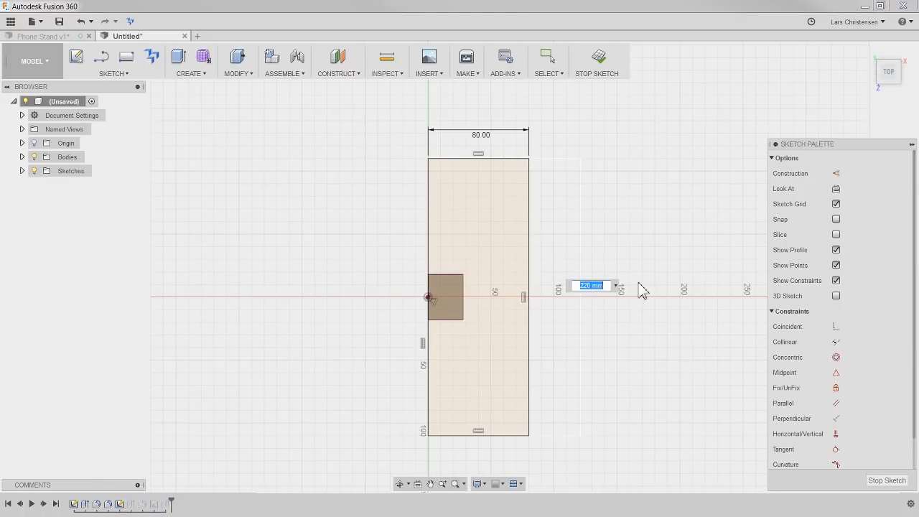
key("Return")
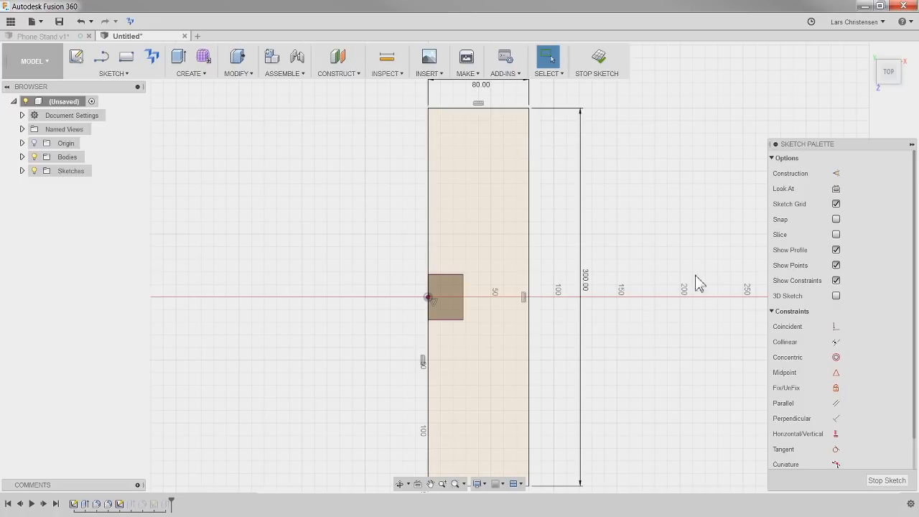
left_click(887, 479)
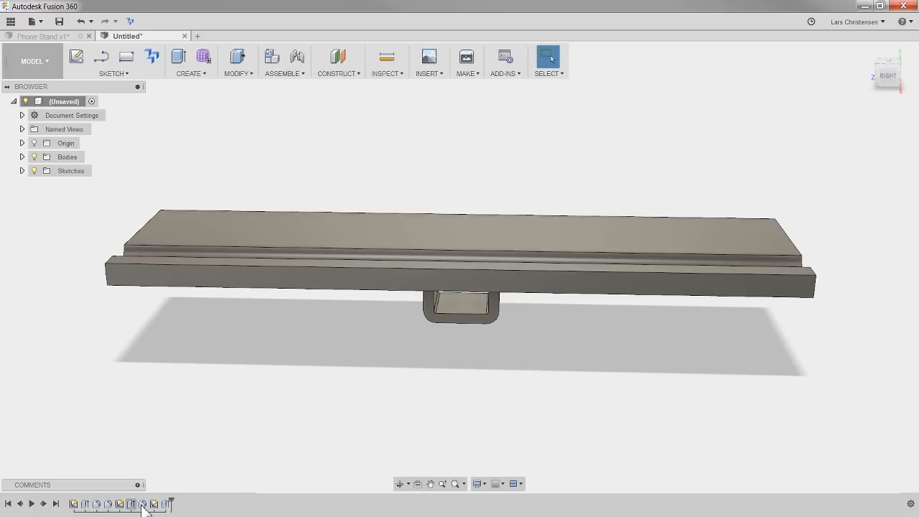
Set the platform rectangle's length back to 160 mm in its sketch and finish editing
right_click(119, 506)
left_click(130, 431)
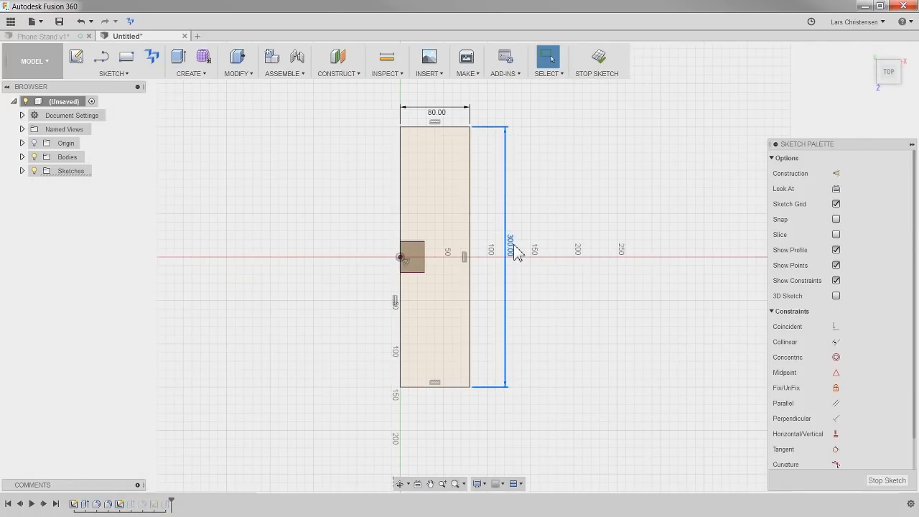
double_click(516, 245)
left_click_drag(530, 246, 462, 248)
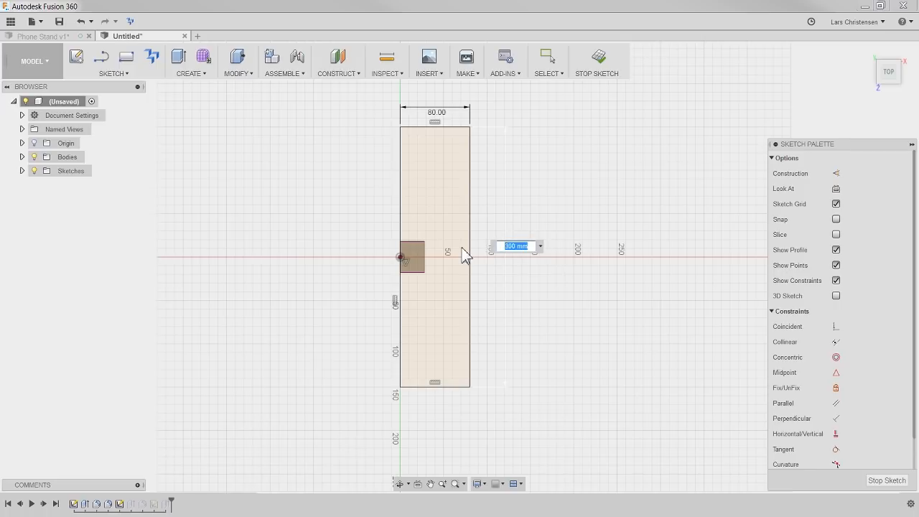
type("160")
key("Return")
left_click(885, 479)
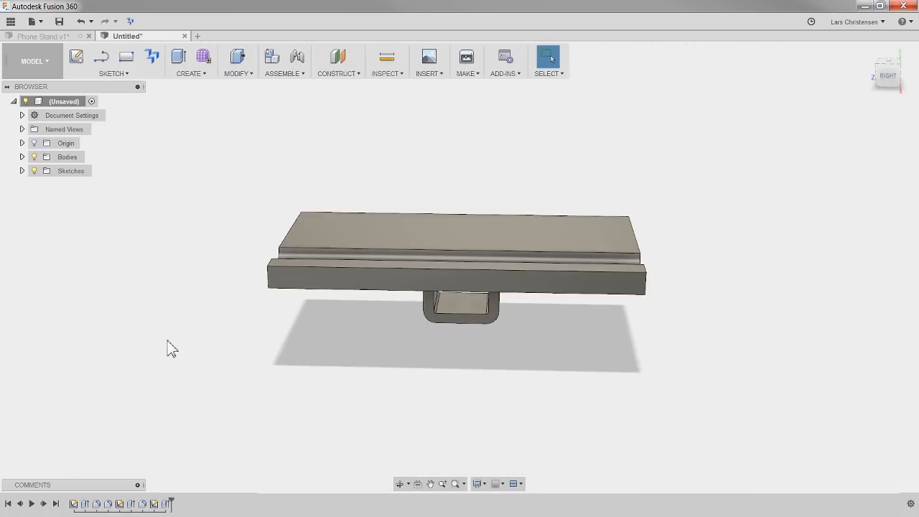
Create a new sketch on the platform's front end face, where the groove profile is open
middle_click_drag(168, 340, 246, 324, "shift")
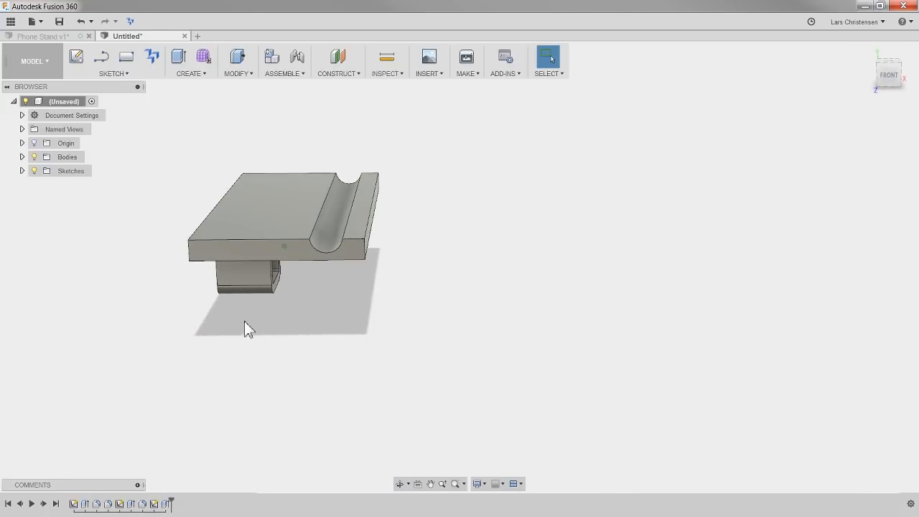
scroll(288, 222, "up", 5)
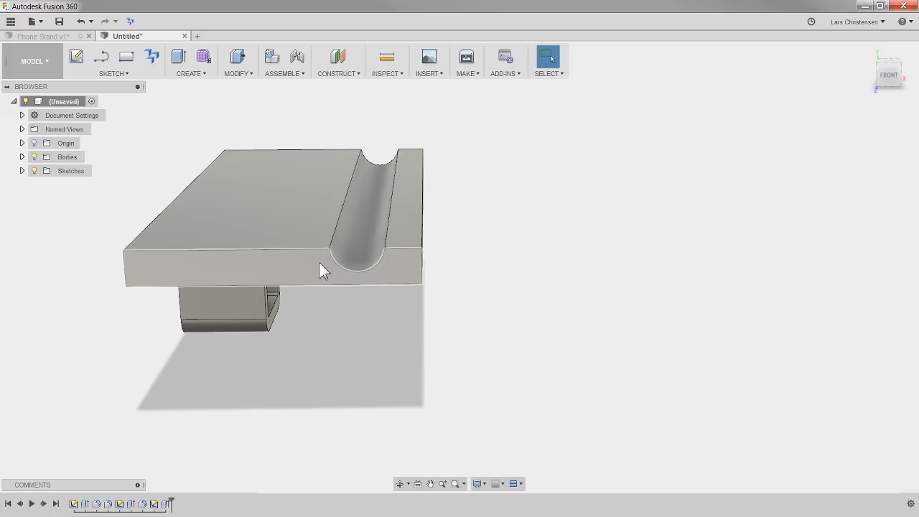
scroll(319, 263, "up", 3)
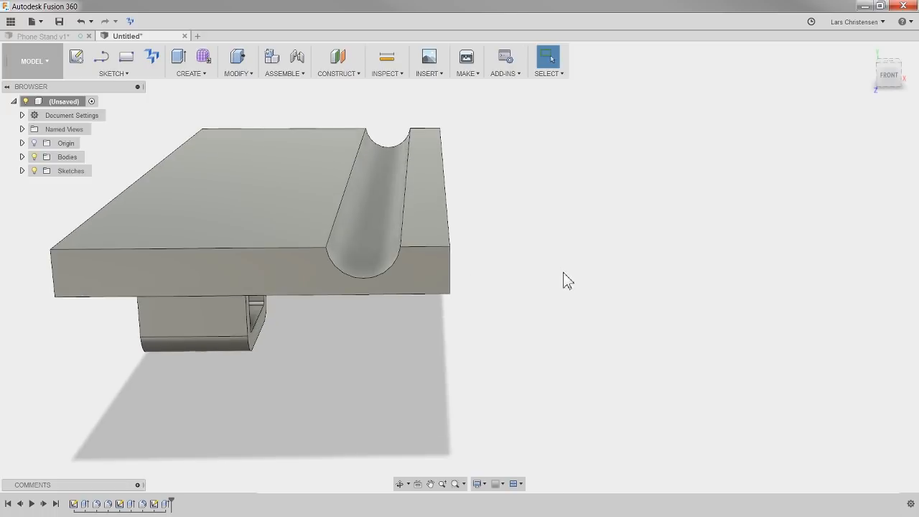
mouse_move(563, 280)
middle_mouse_down("shift")
mouse_move(568, 252)
mouse_move(558, 248)
mouse_move(568, 275)
middle_mouse_up("shift")
left_click(379, 293)
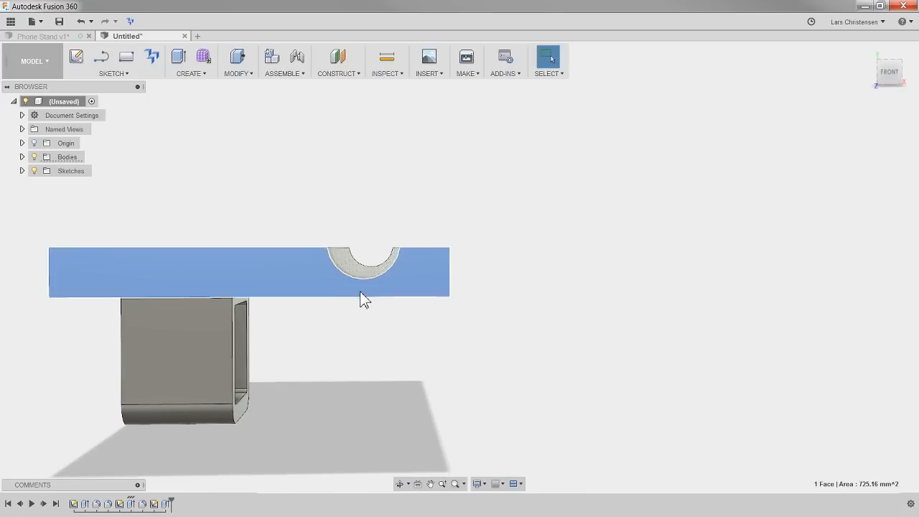
left_click(892, 73)
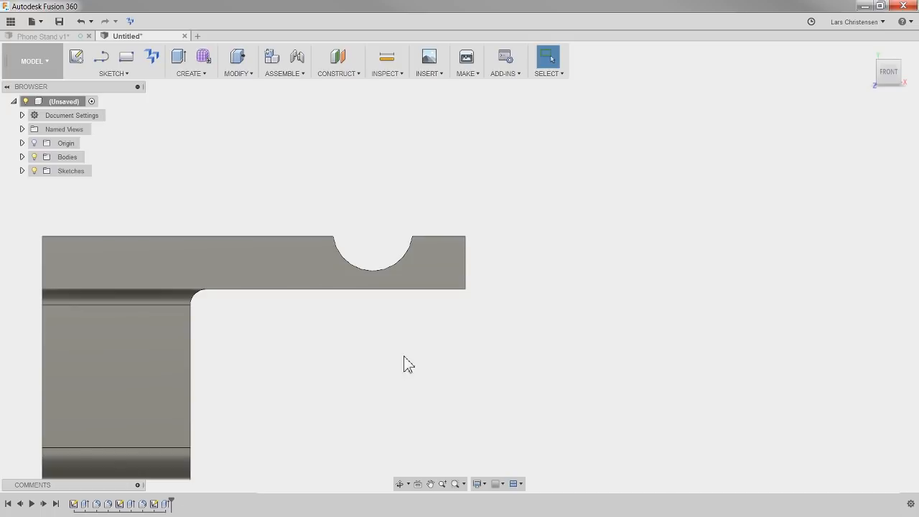
right_click(286, 270)
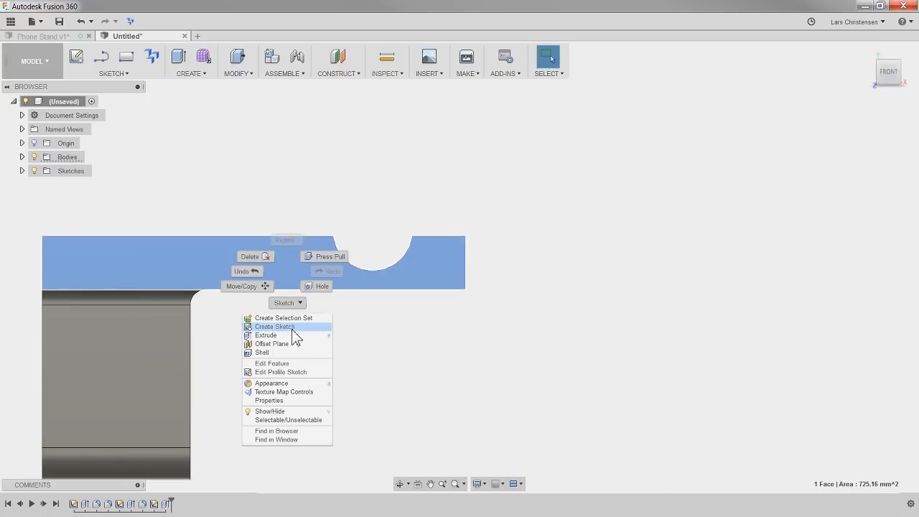
left_click(291, 328)
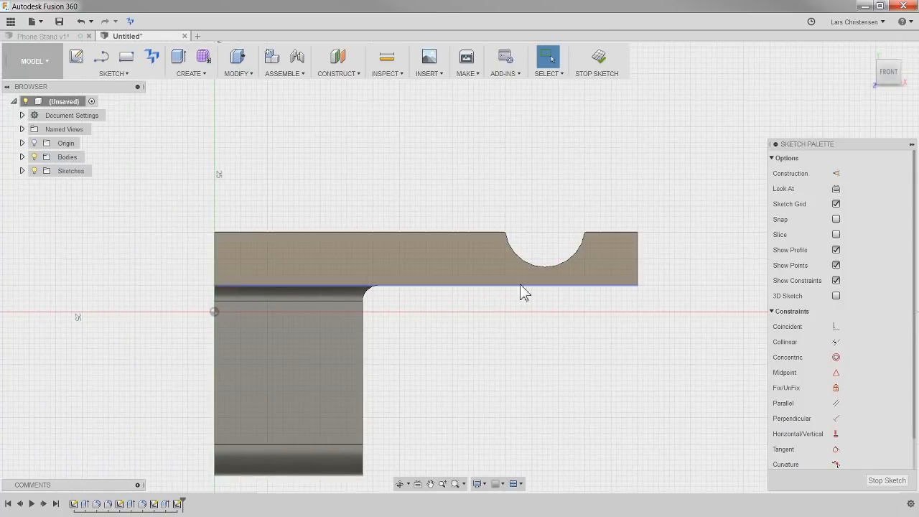
scroll(278, 352, "down", 1)
scroll(718, 281, "up", 3)
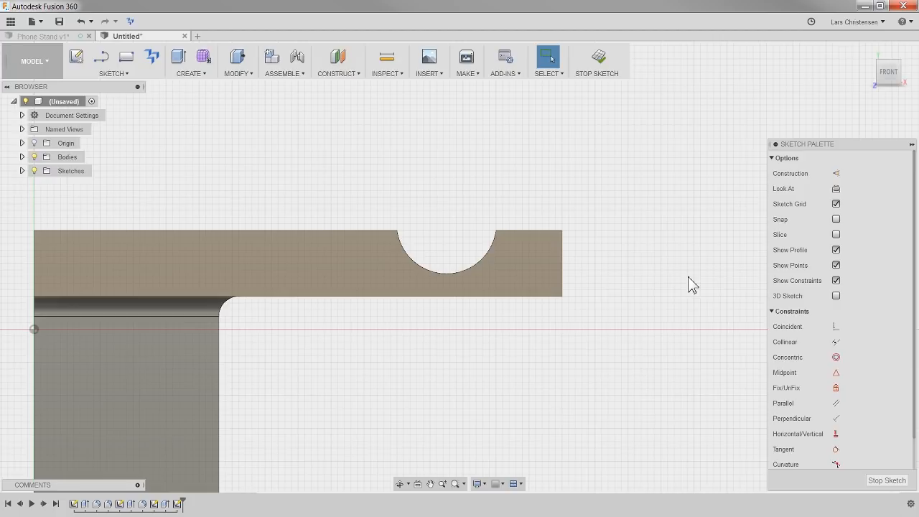
Offset only the groove's arc outward by 10 mm, with chain selection turned off
key("o")
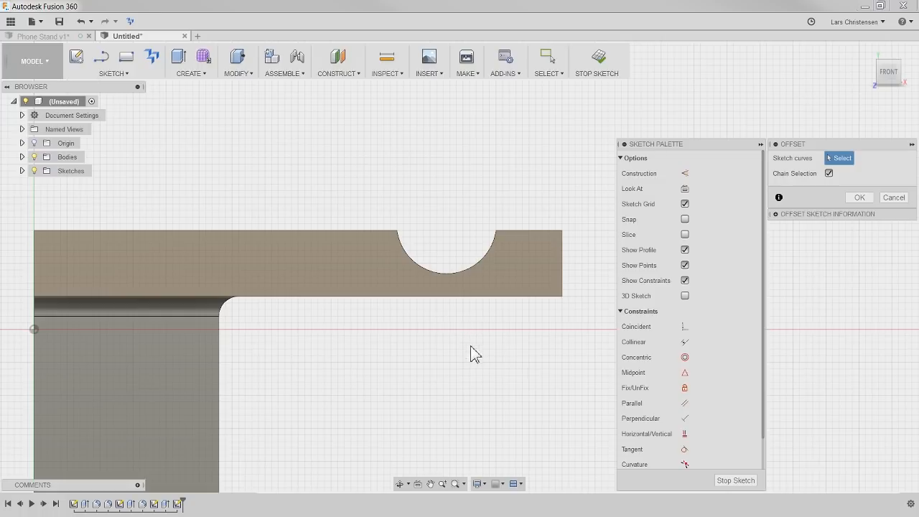
left_click(466, 275)
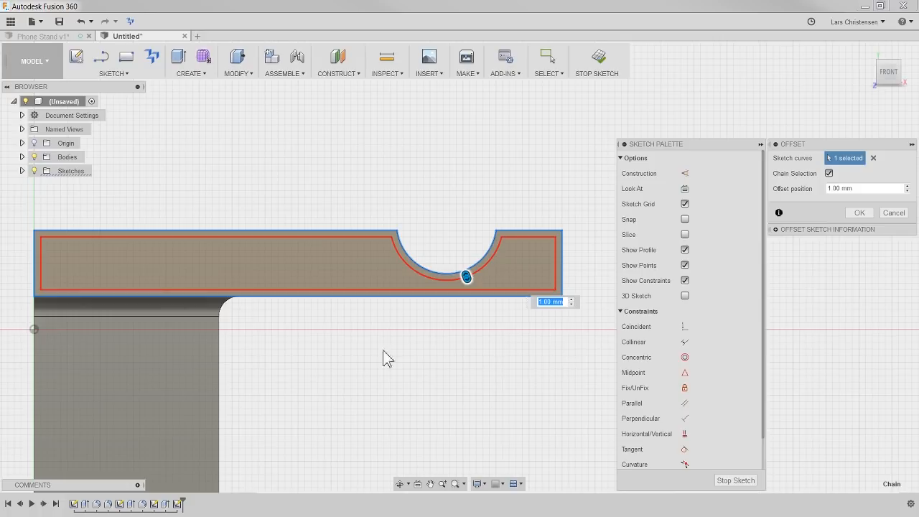
left_click(873, 158)
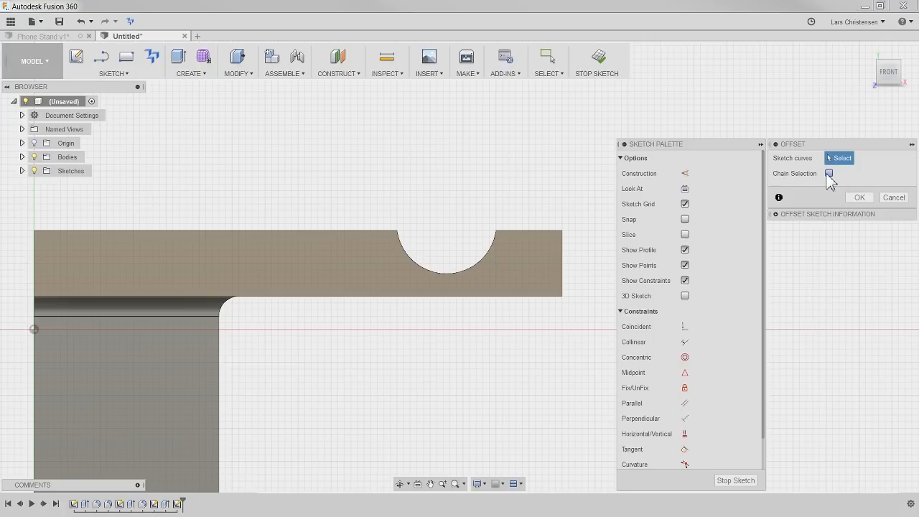
left_click(460, 273)
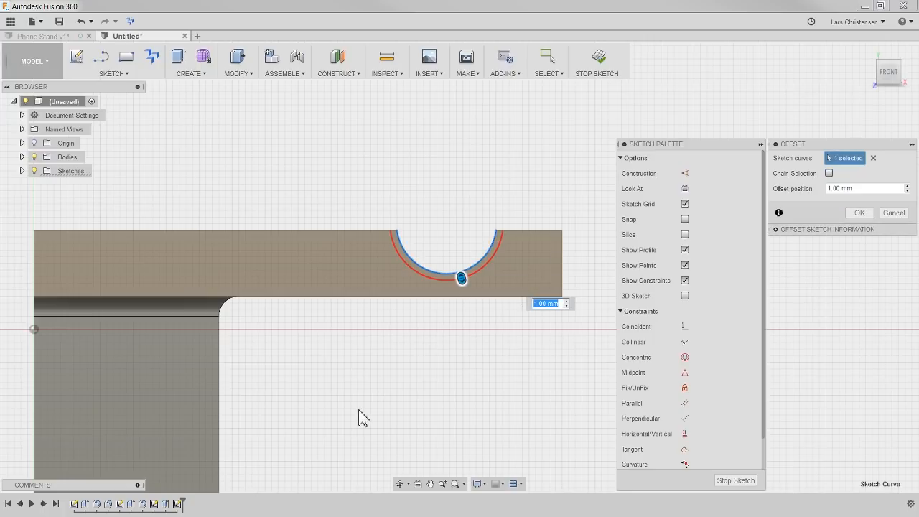
left_click_drag(462, 278, 455, 313)
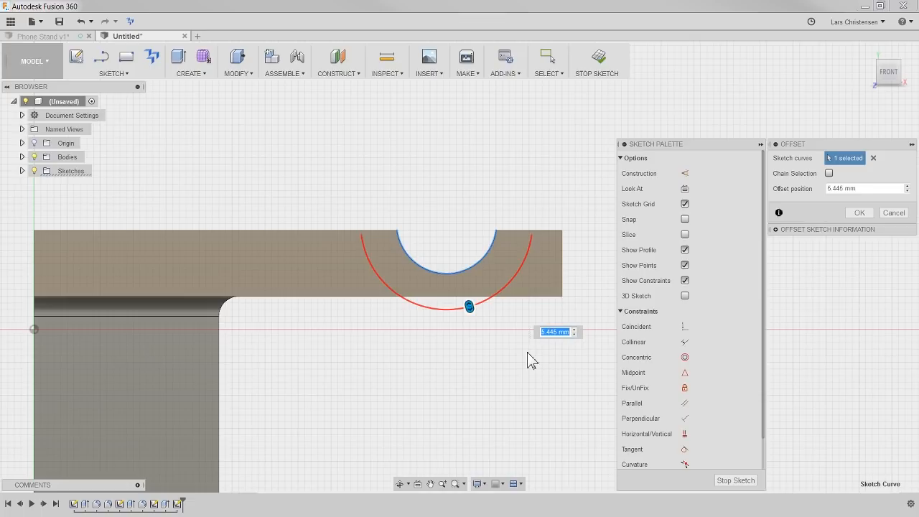
type("10")
key("Return")
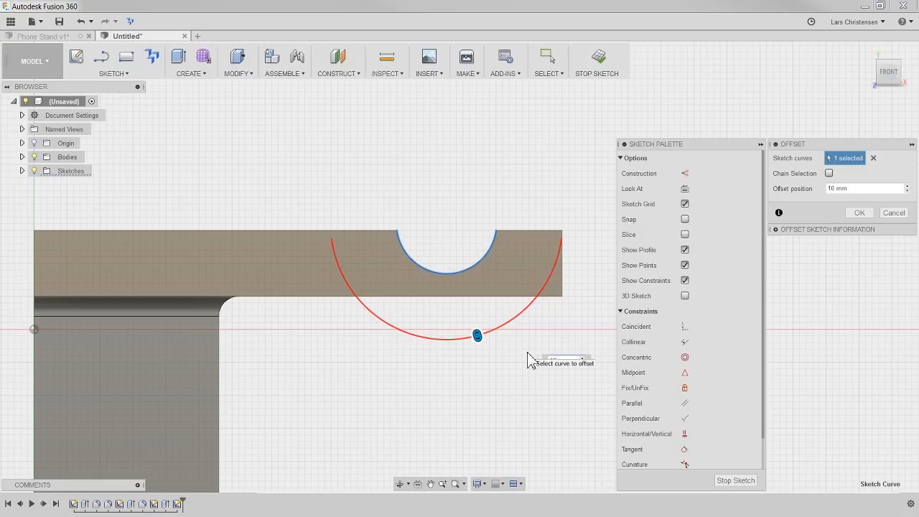
key("Return")
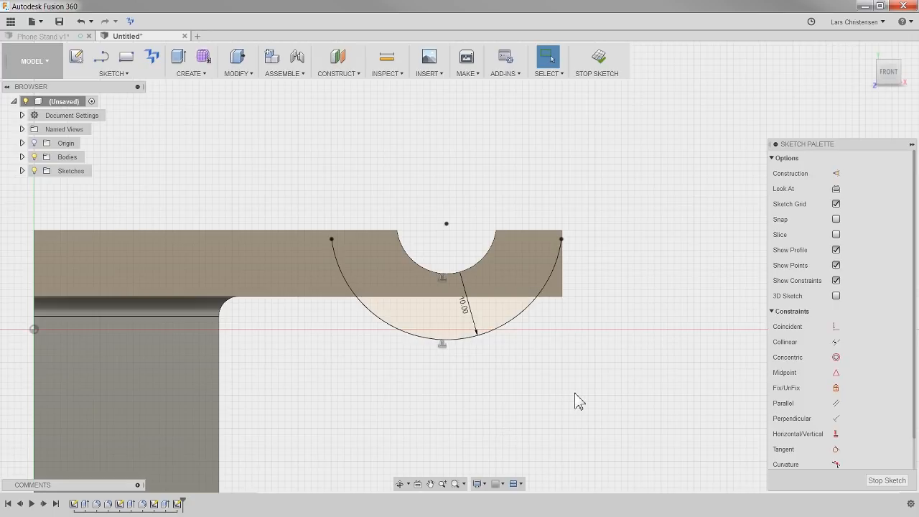
Extrude the curved profile beneath the groove about 99 mm along the underside of the platform
key("q")
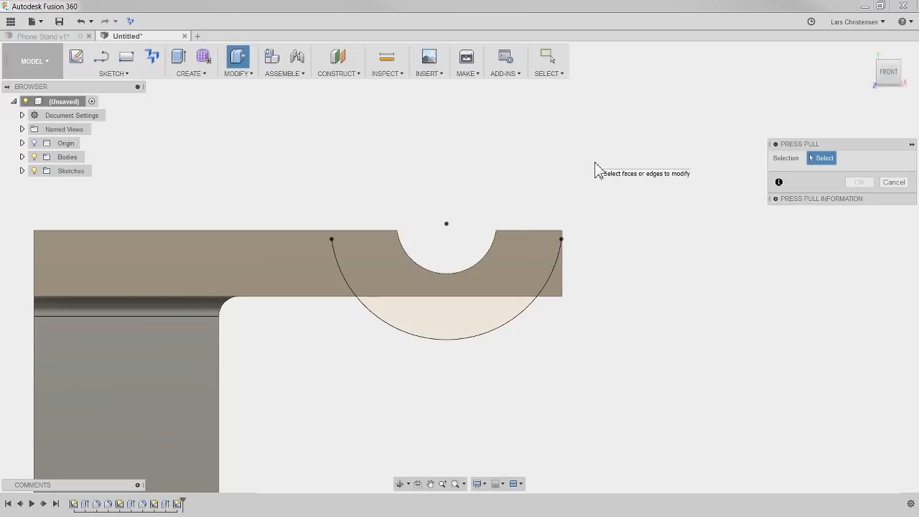
mouse_move(596, 171)
middle_mouse_down("shift")
mouse_move(596, 163)
mouse_move(517, 179)
middle_mouse_up("shift")
left_click(361, 290)
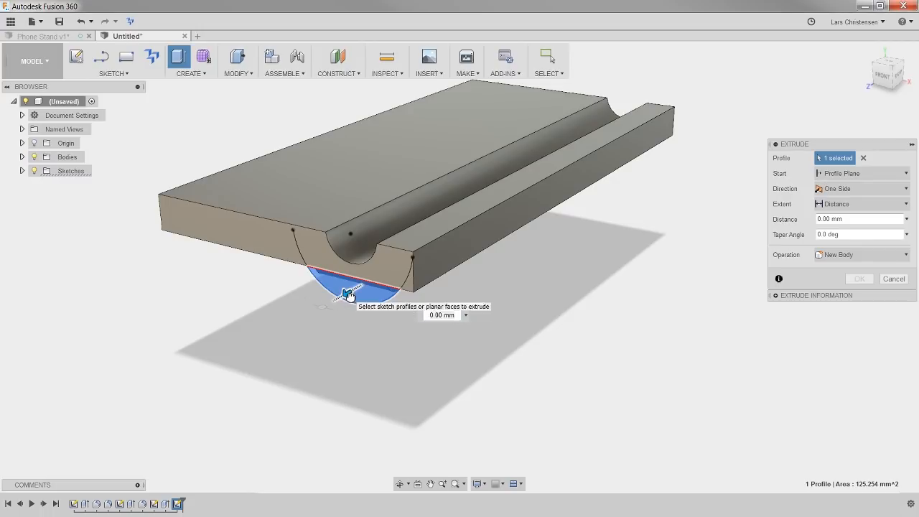
left_click_drag(348, 295, 570, 224)
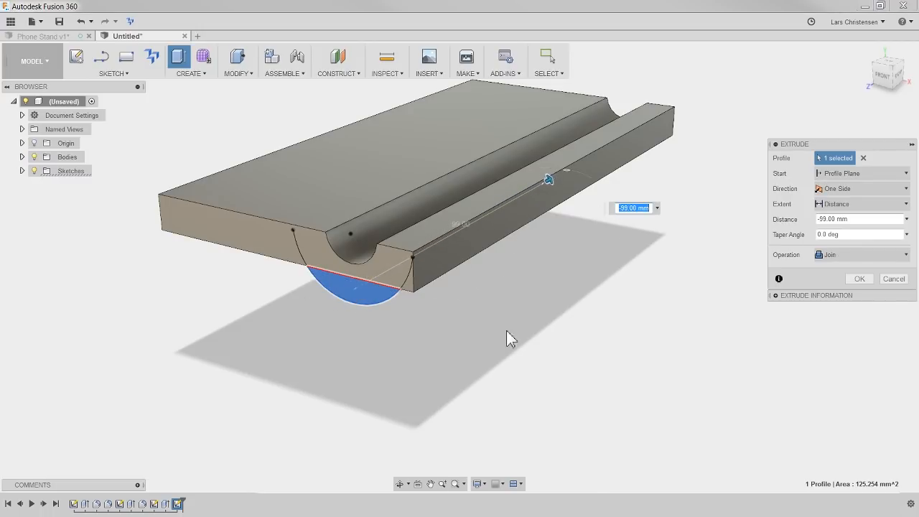
middle_click_drag(383, 334, 176, 289, "shift")
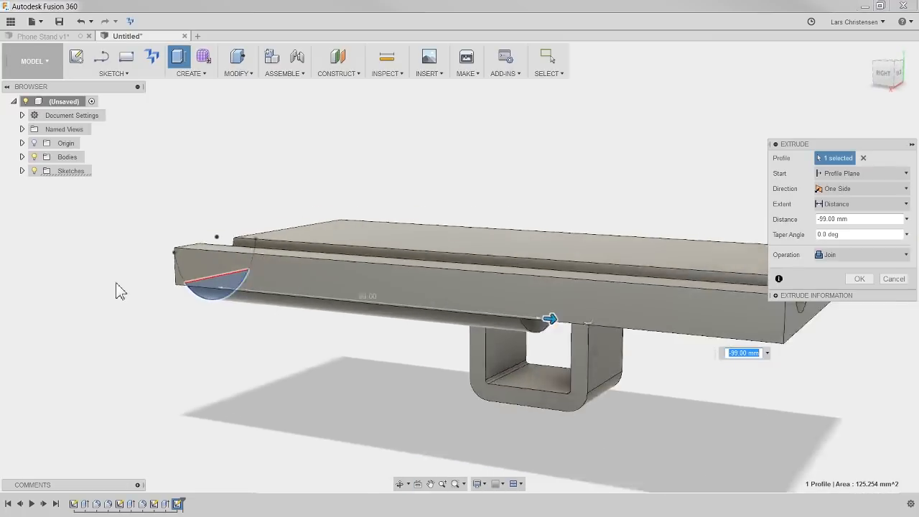
Change the extrusion's extent to To Object at the platform's far end face, with face chaining off, and join it to the body
left_click(834, 205)
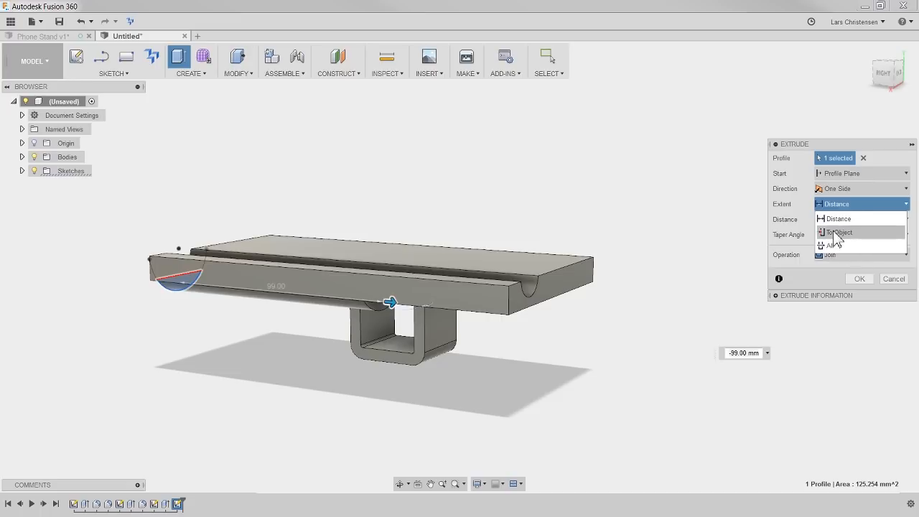
left_click(834, 232)
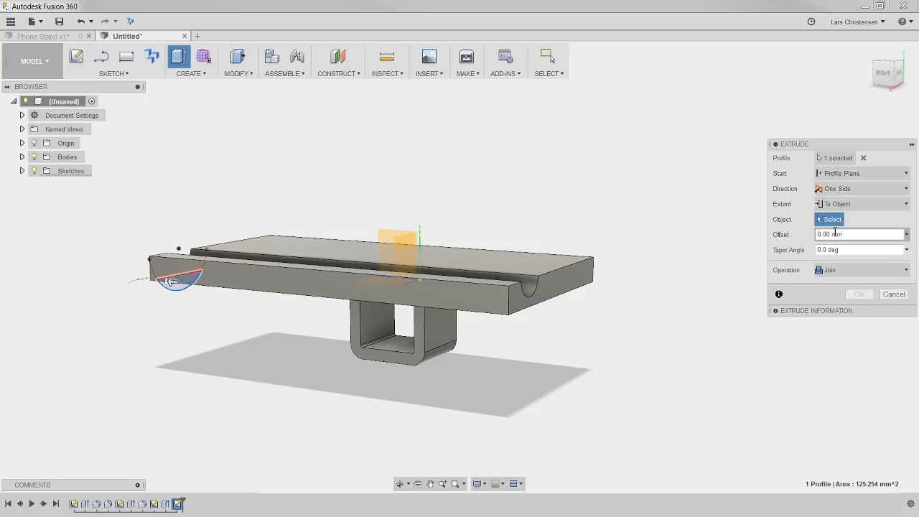
left_click(573, 289)
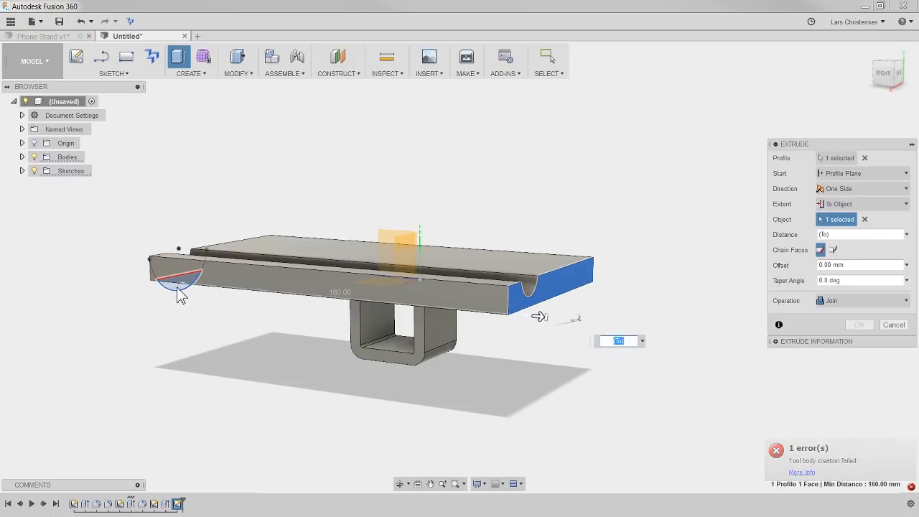
left_click(833, 250)
left_click(829, 251)
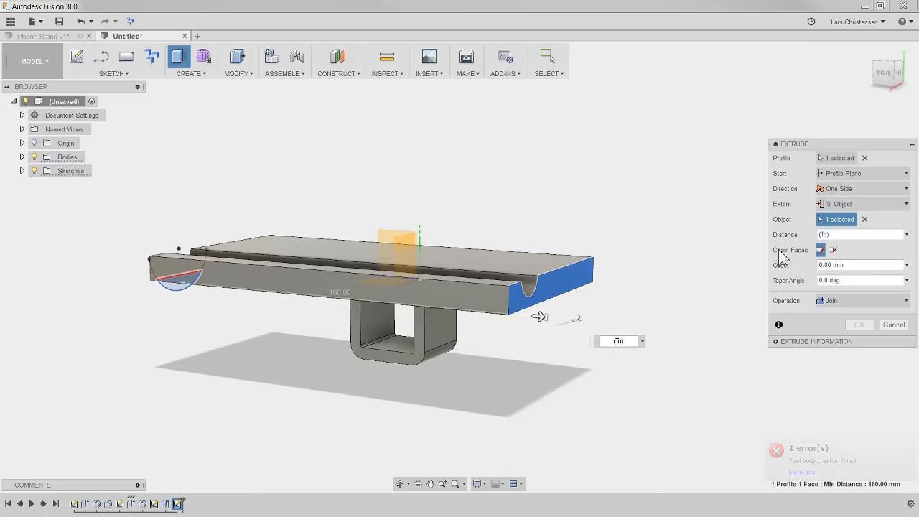
left_click(827, 250)
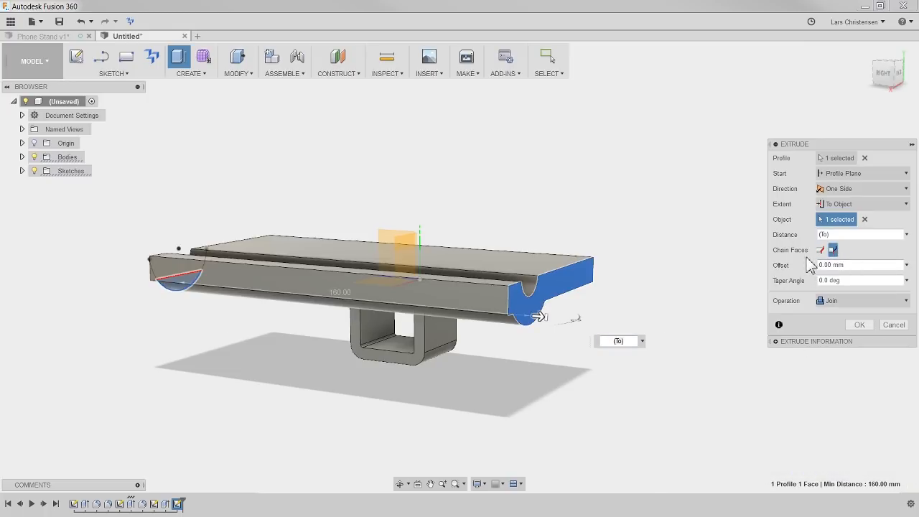
left_click(822, 251)
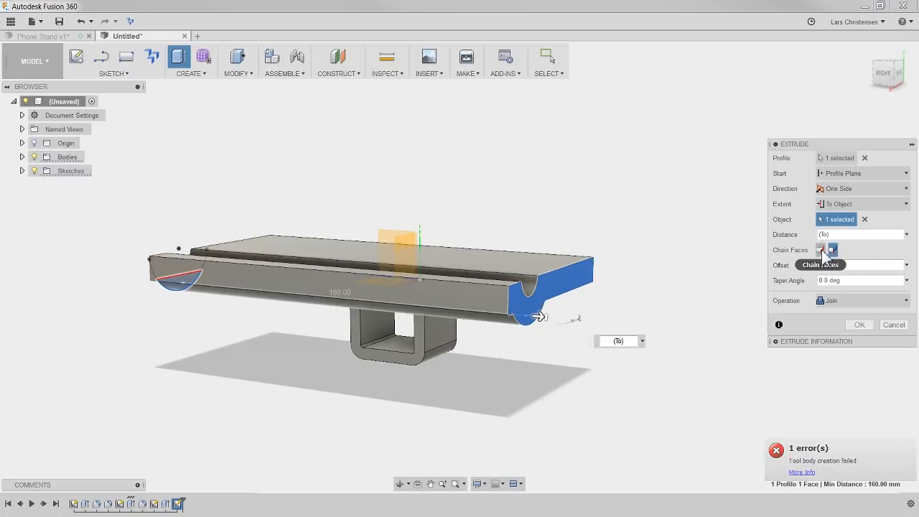
left_click(831, 251)
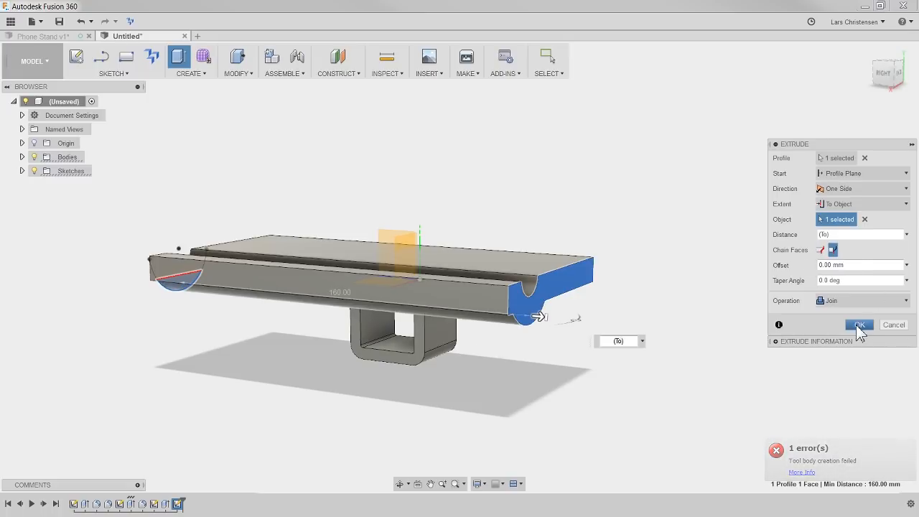
left_click(859, 325)
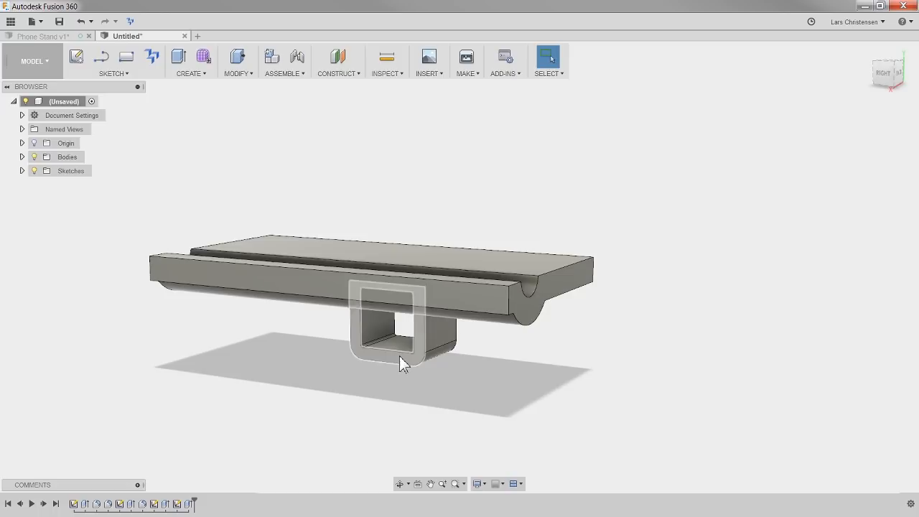
Examine the reinforcement under the groove and compare it with the finished stand in the Phone Stand v1 design
middle_click_drag(400, 363, 510, 334, "shift")
scroll(146, 260, "up", 3)
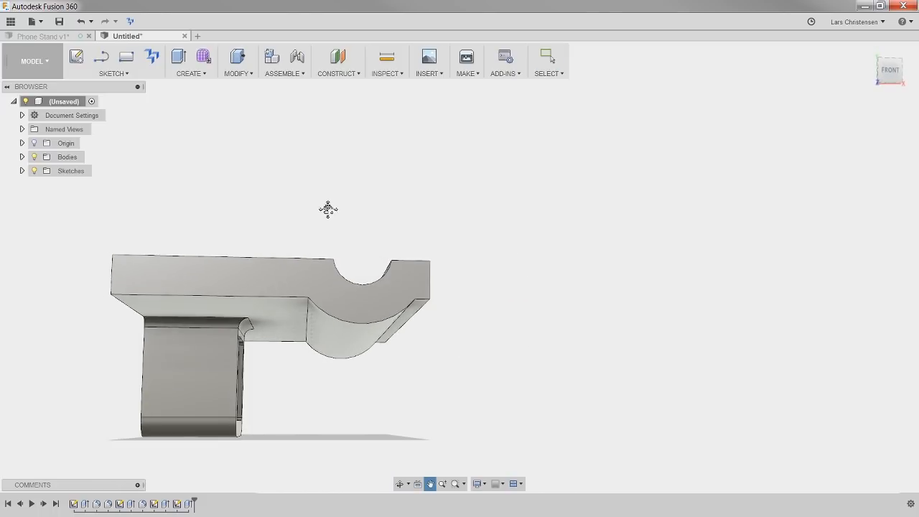
middle_click_drag(328, 208, 318, 271, "shift")
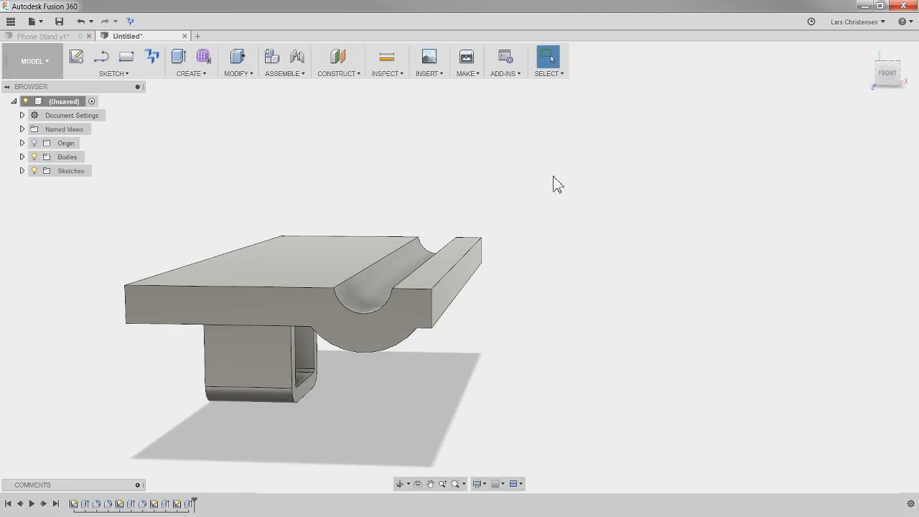
scroll(563, 239, "down", 2)
middle_click_drag(479, 333, 455, 345, "shift")
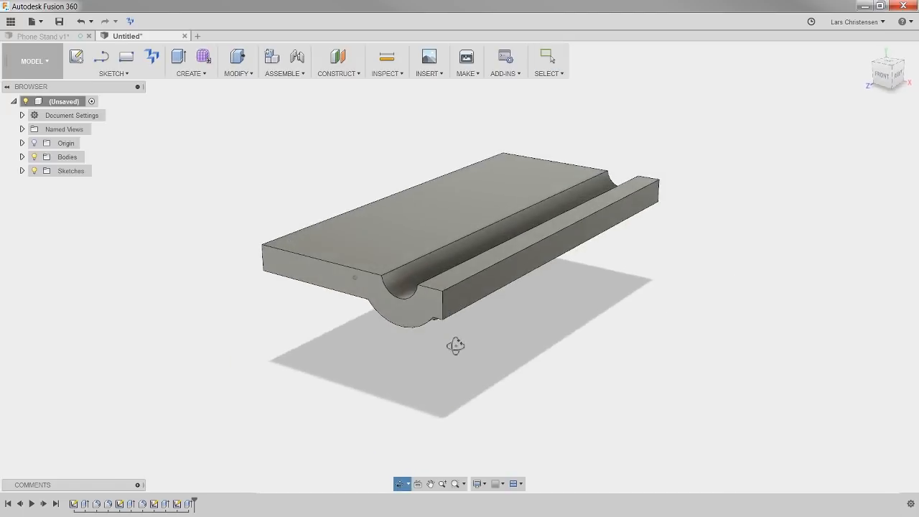
scroll(510, 242, "up", 2)
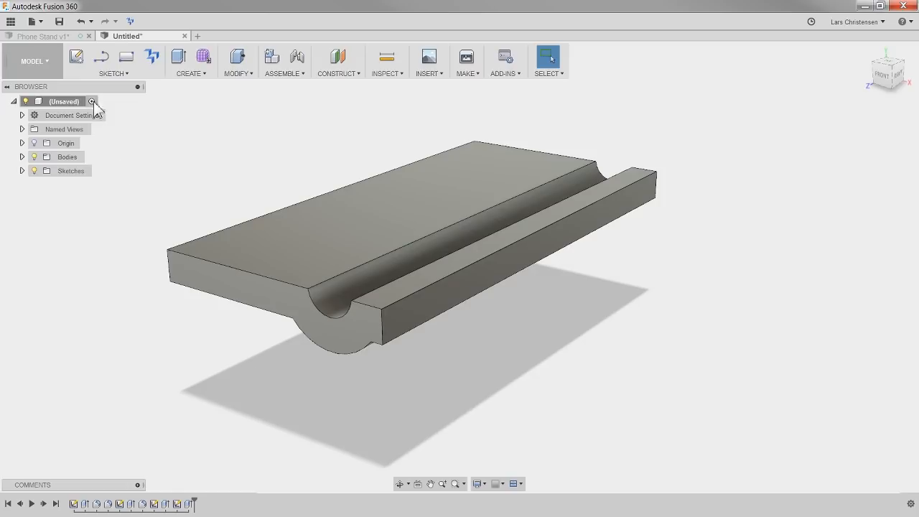
left_click(37, 36)
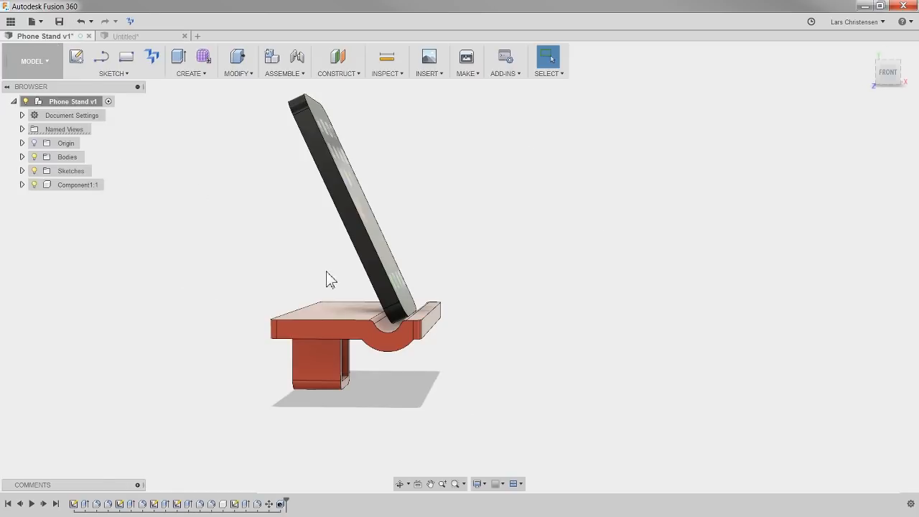
scroll(395, 330, "up", 4)
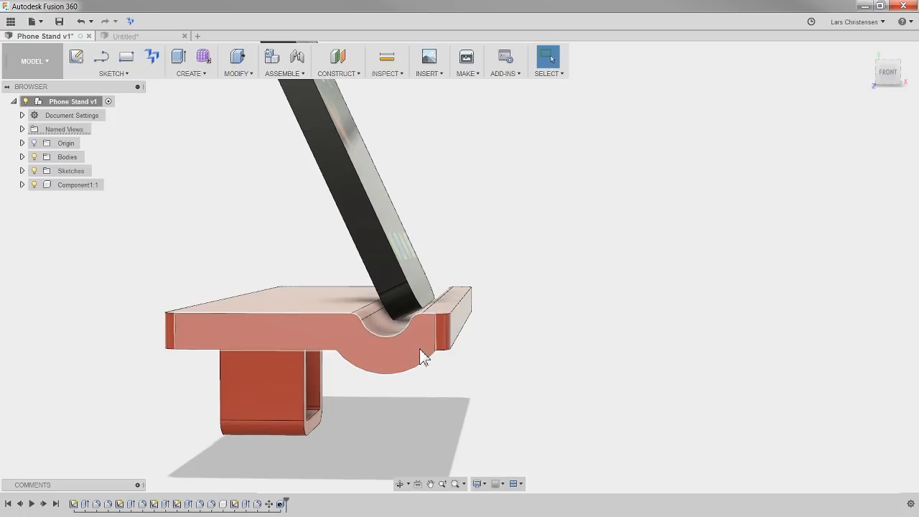
left_click(135, 37)
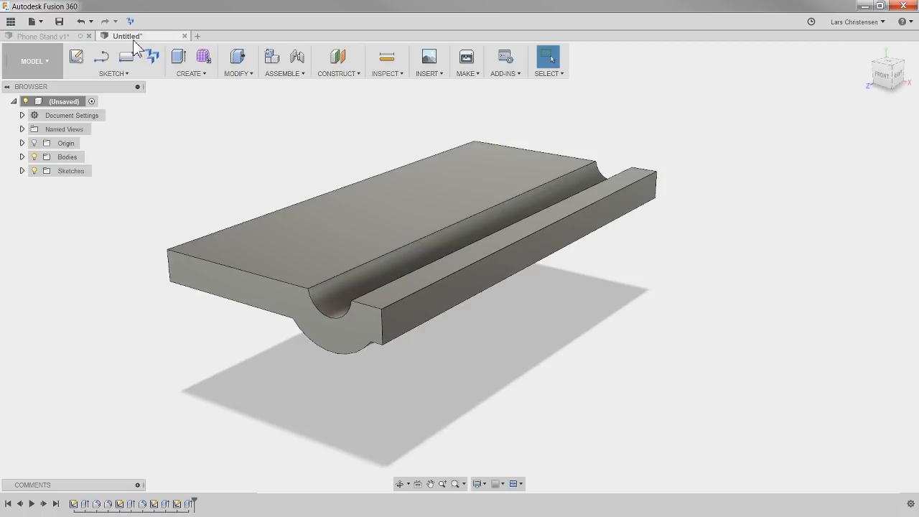
Fillet the two long upper edges of the groove with a 2.5 mm radius
scroll(384, 390, "up", 1)
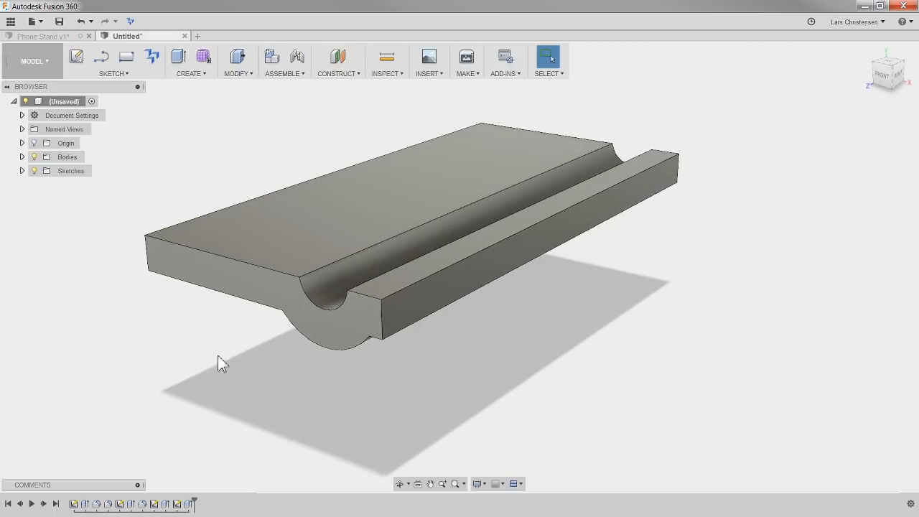
key("f")
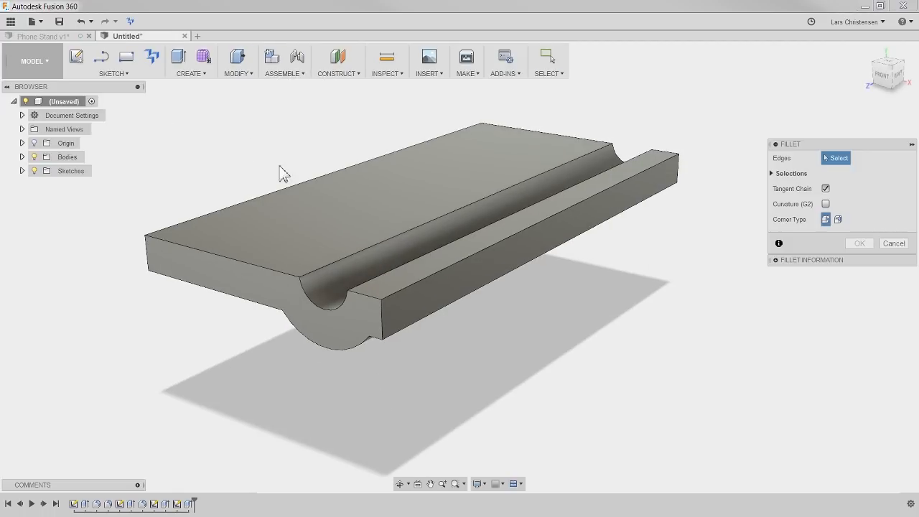
left_click(388, 244)
left_click(419, 258)
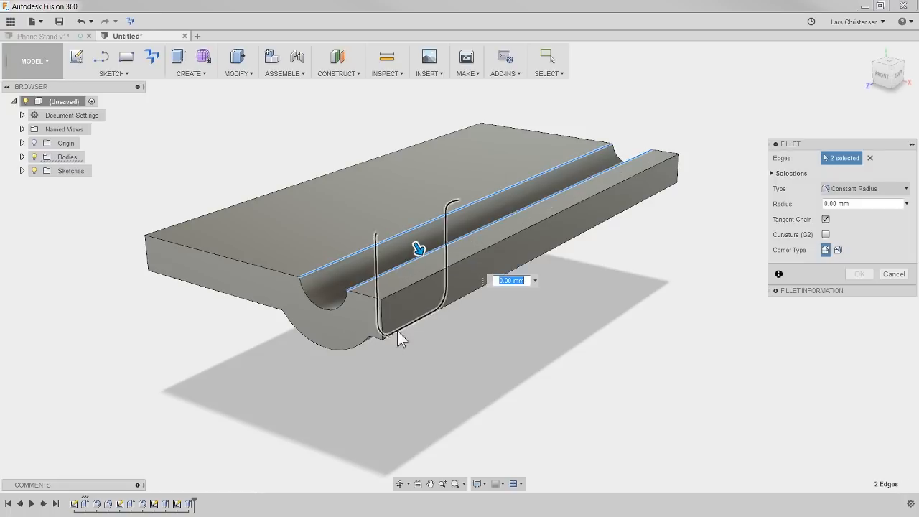
left_click_drag(417, 250, 421, 252)
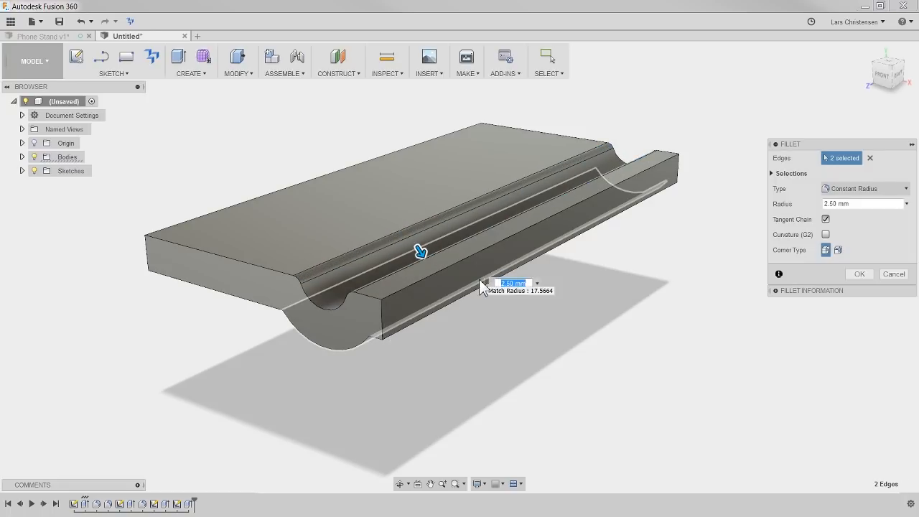
key("Return")
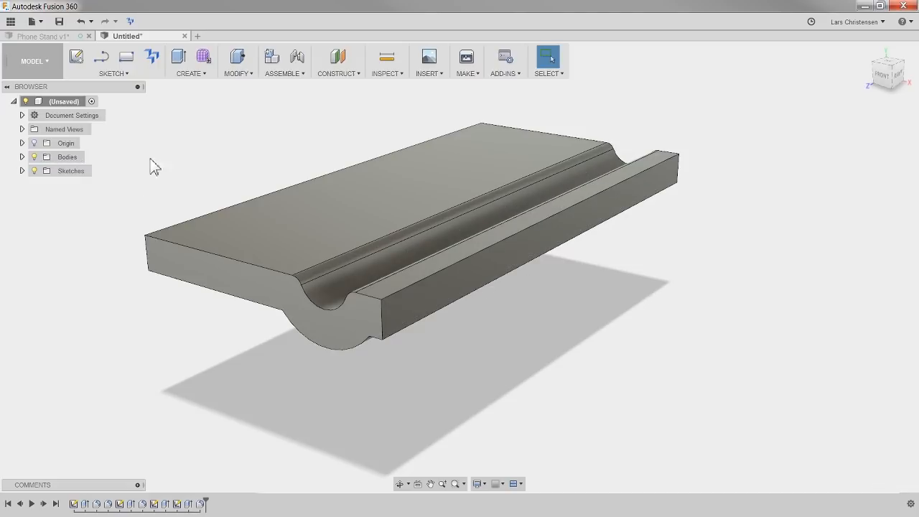
Fillet the platform's four vertical corner edges with a 4 mm radius
key("f")
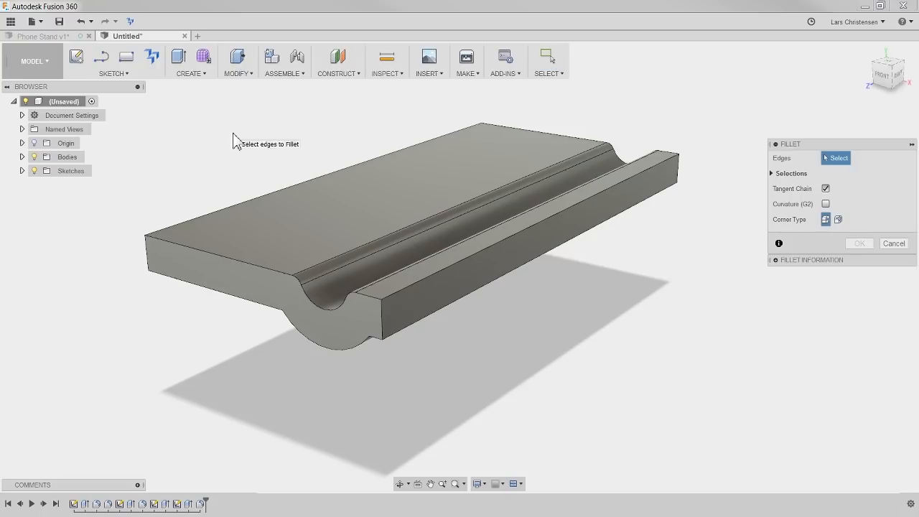
left_click(148, 258)
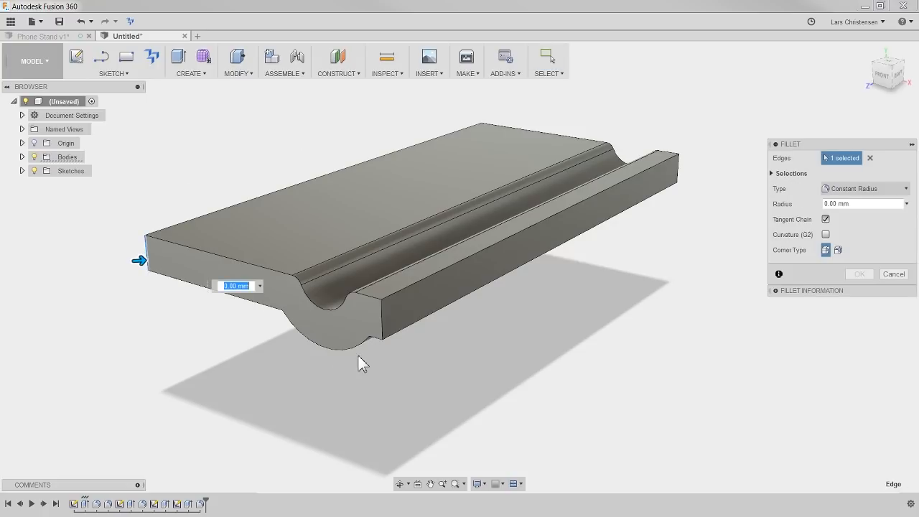
left_click(382, 316)
left_click(678, 174)
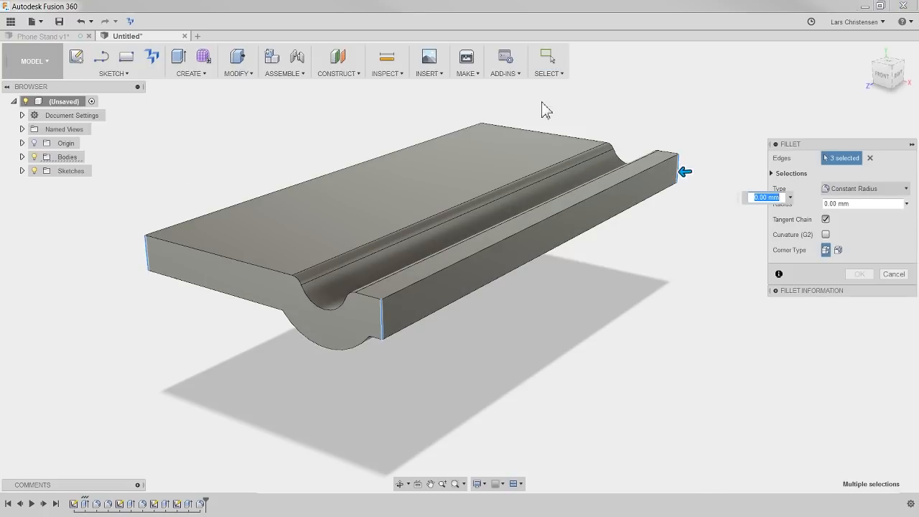
left_click(485, 132)
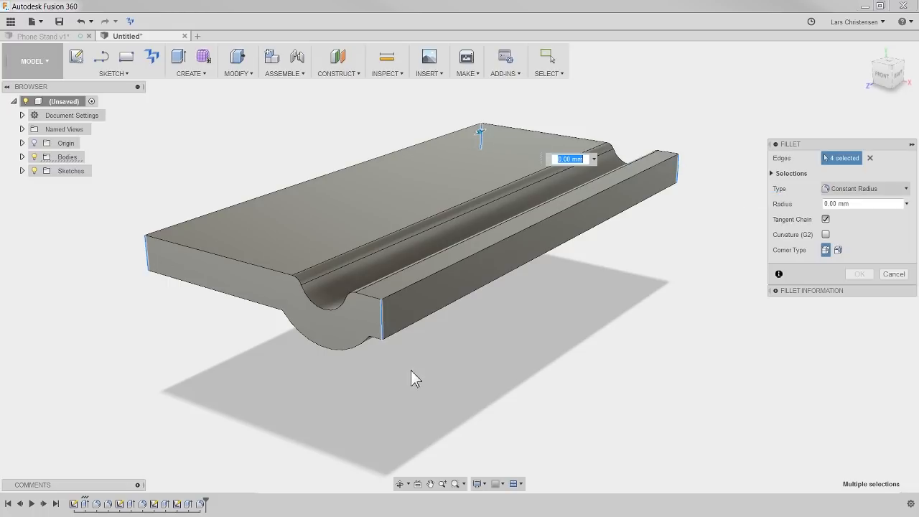
mouse_move(481, 132)
left_mouse_down()
mouse_move(481, 152)
mouse_move(478, 131)
mouse_move(474, 144)
left_mouse_up()
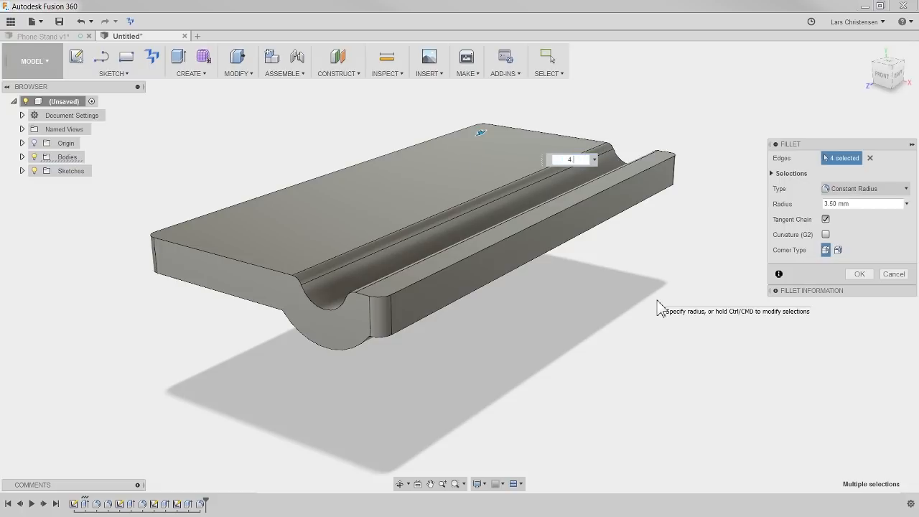
type("4")
key("Return")
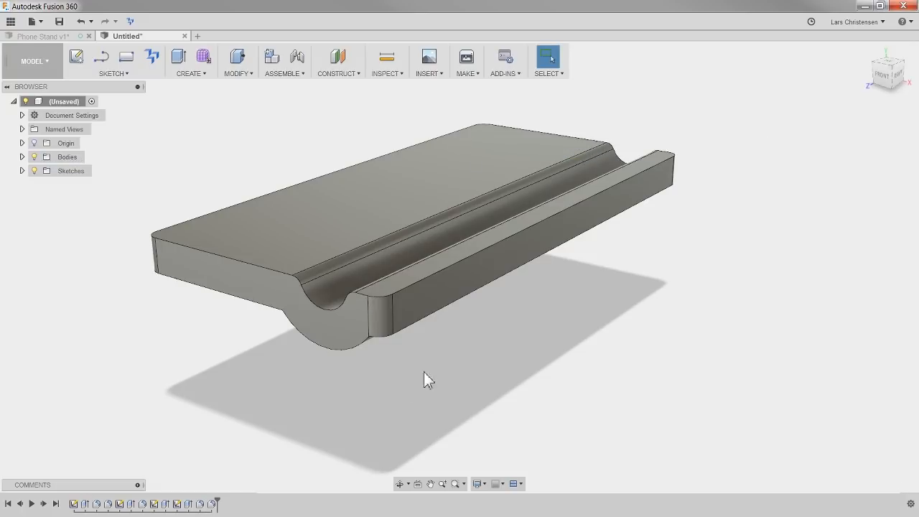
Examine the filleted platform, its groove and the rounded reinforcement from several angles
middle_click_drag(370, 400, 347, 373, "shift")
scroll(603, 329, "down", 3)
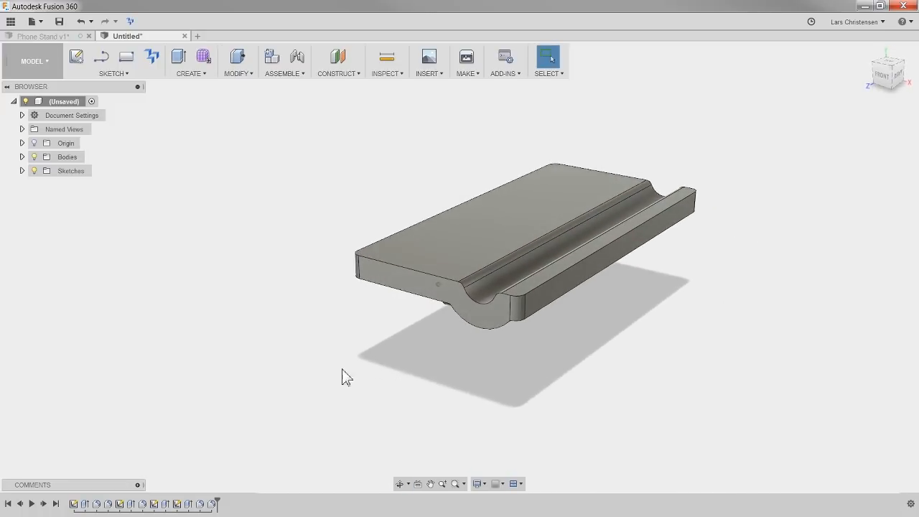
scroll(196, 394, "down", 3)
scroll(478, 306, "up", 4)
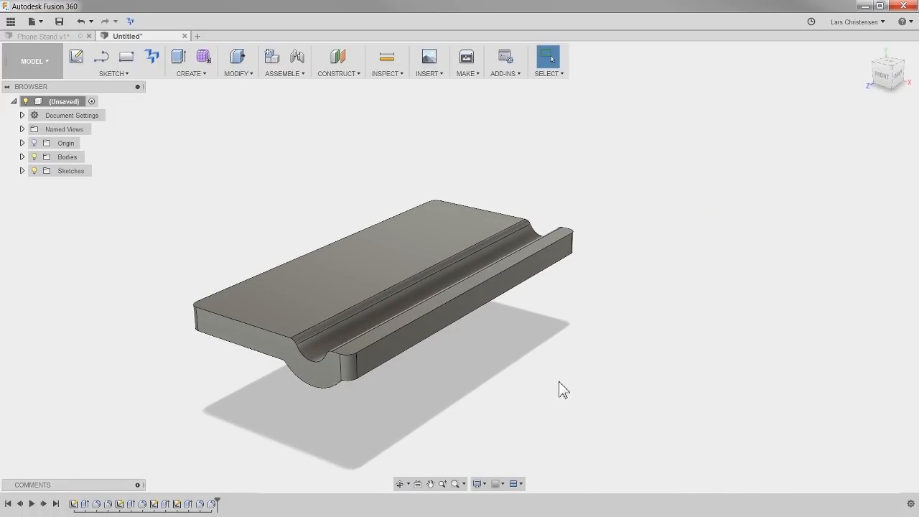
scroll(289, 384, "up", 3)
scroll(174, 348, "up", 3)
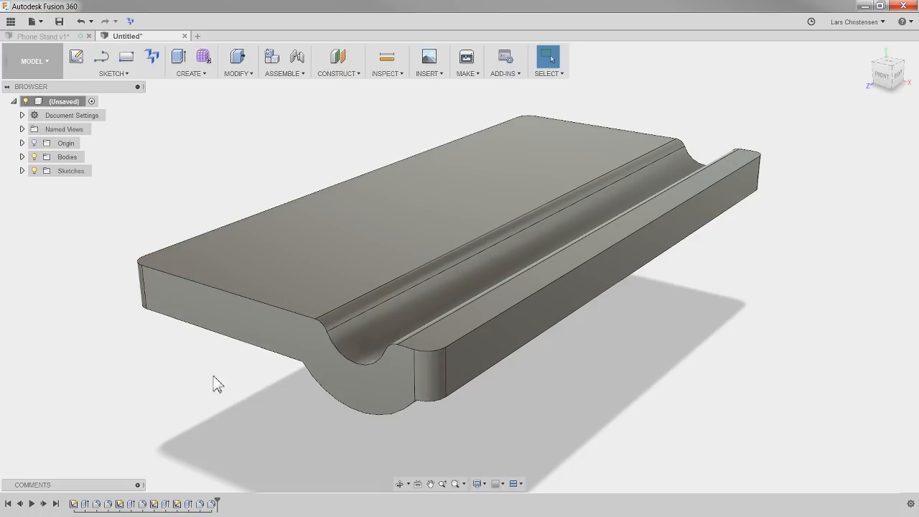
middle_click_drag(186, 361, 232, 285, "shift")
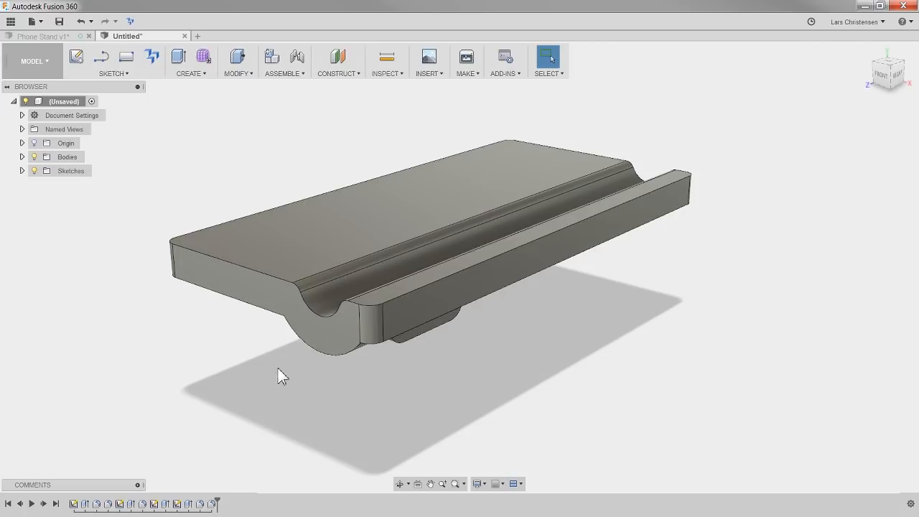
middle_click_drag(547, 352, 588, 385, "shift")
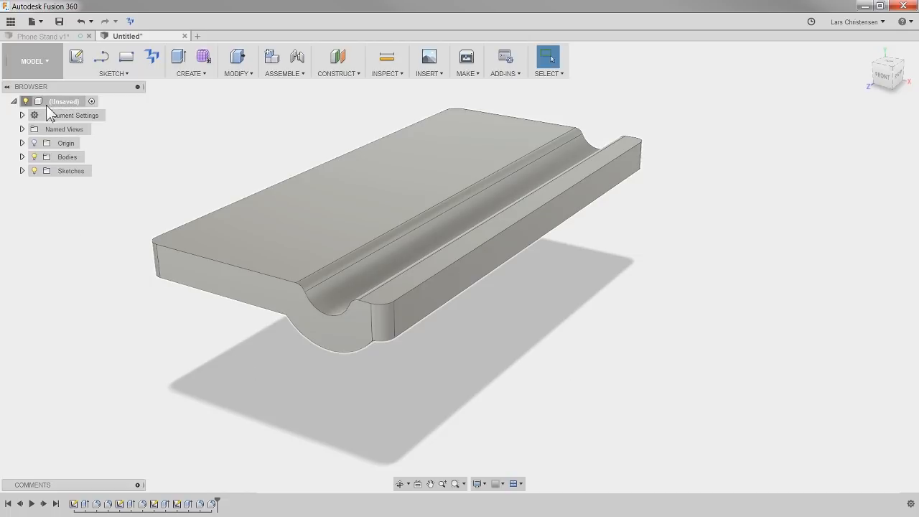
Check which physical material is assigned to the phone stand design
right_click(38, 105)
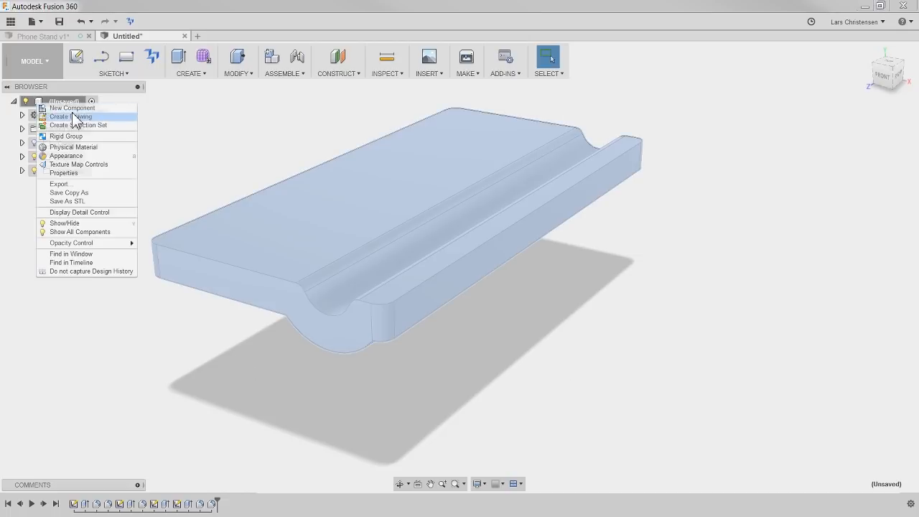
left_click(81, 148)
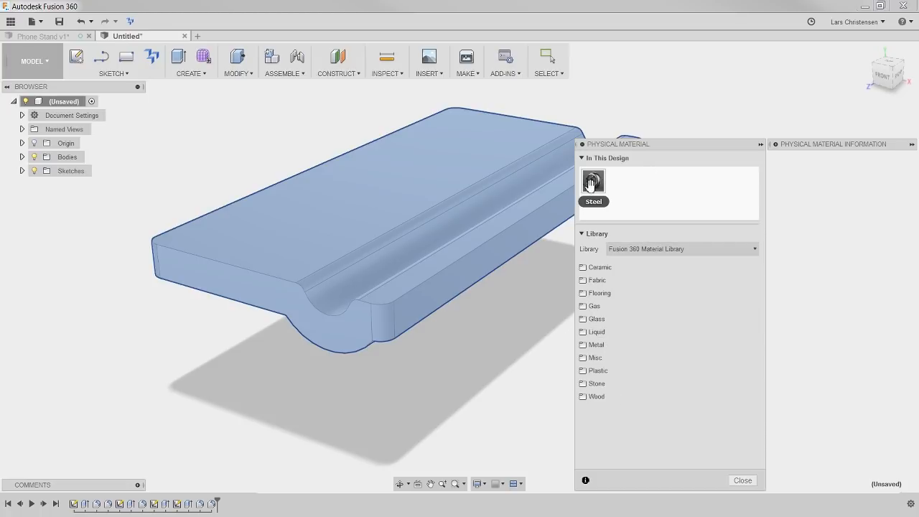
left_click(745, 480)
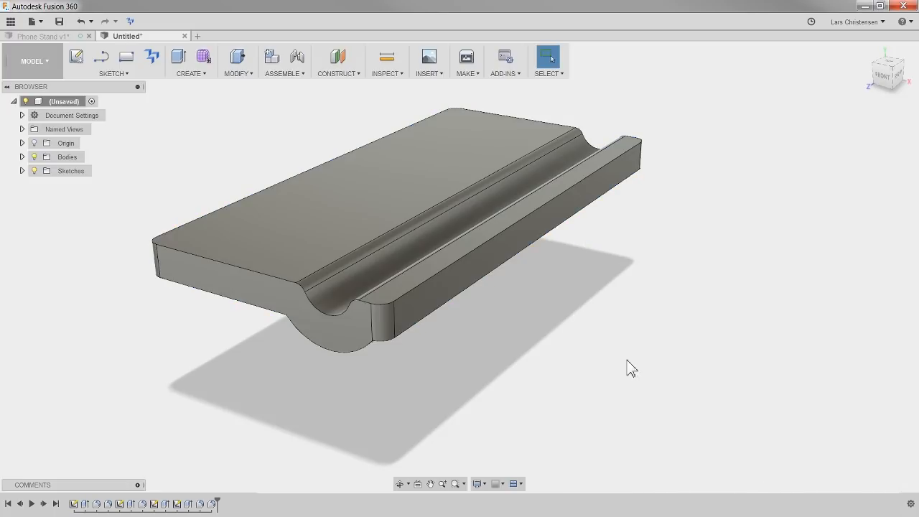
Replace the stand's current appearance with Plastic - Glossy (Red) from the opaque plastics in the appearance library
right_click(756, 219)
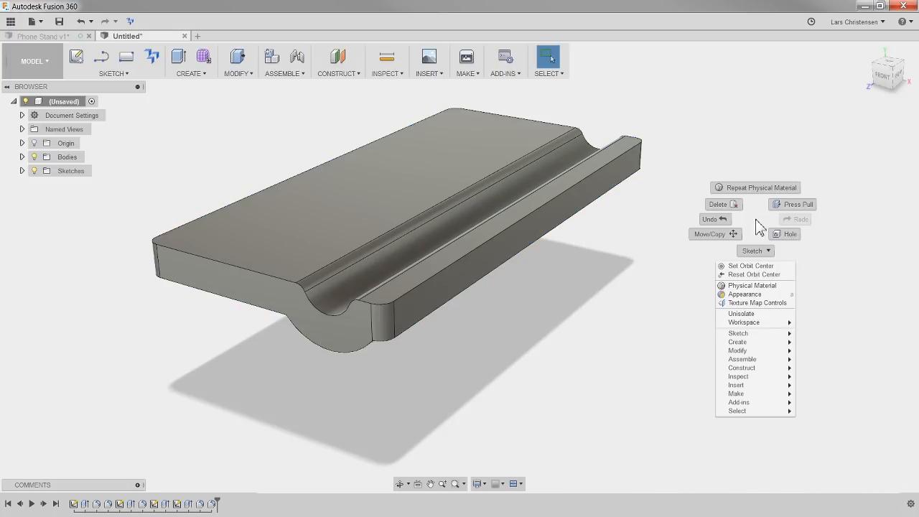
left_click(744, 295)
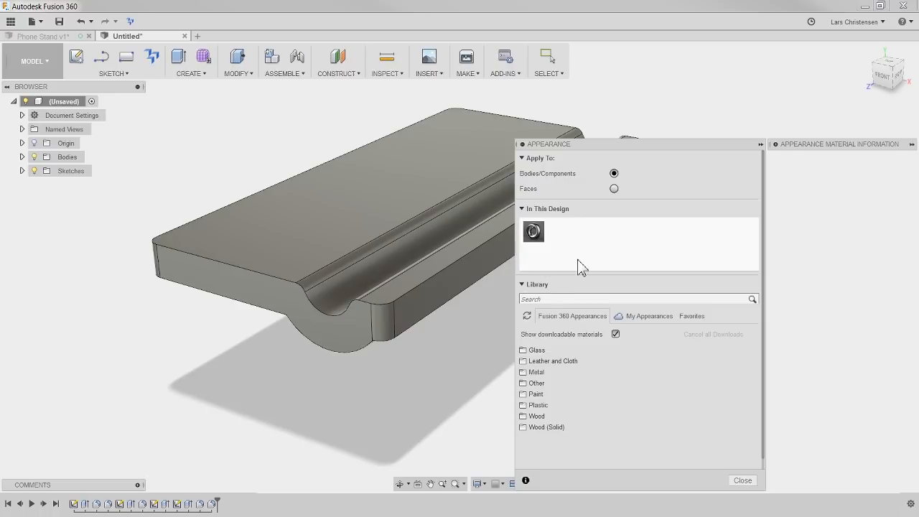
left_click(554, 406)
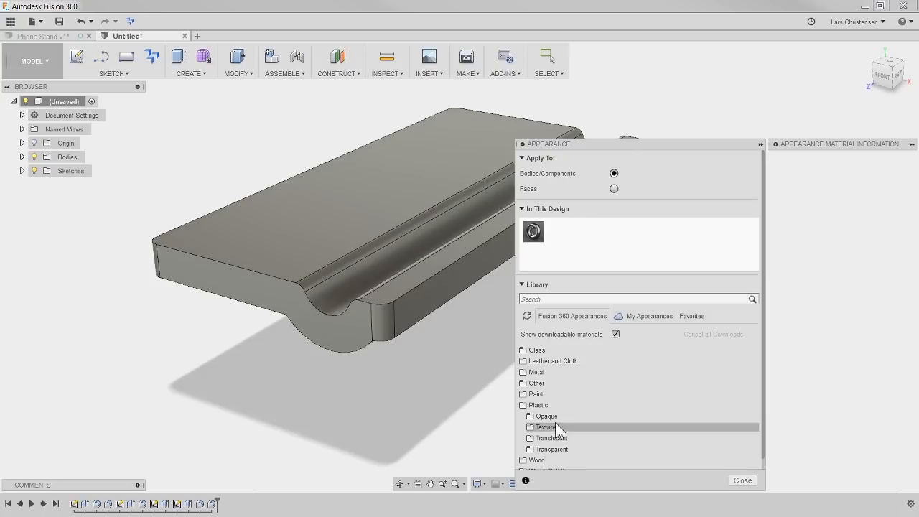
left_click(547, 417)
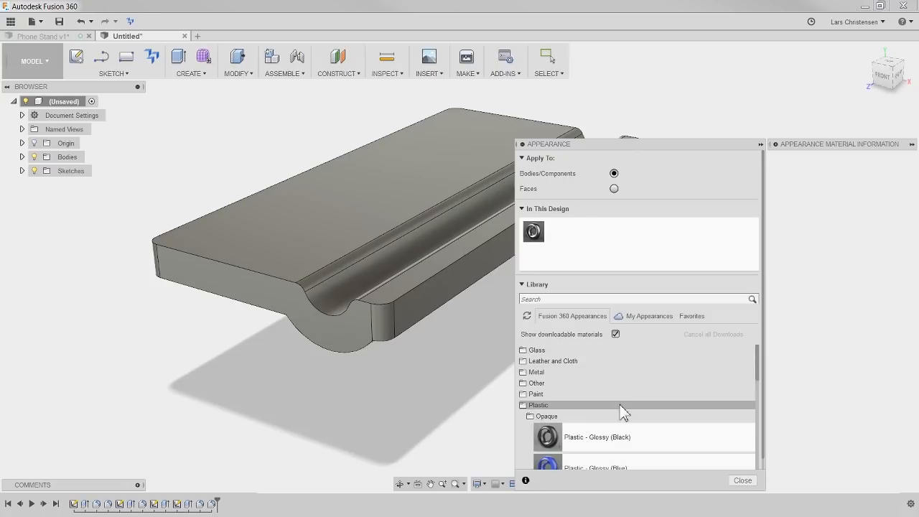
scroll(622, 413, "down", 5)
scroll(618, 439, "up", 3)
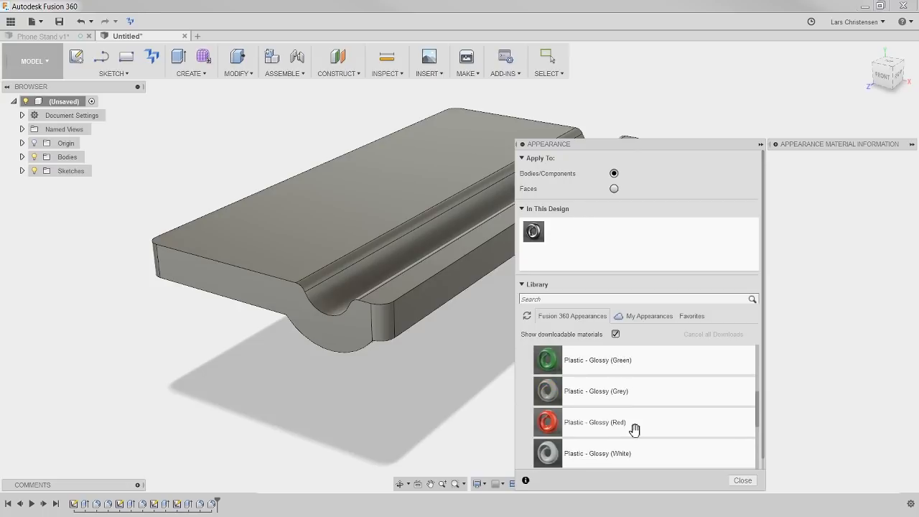
left_click_drag(600, 425, 533, 237)
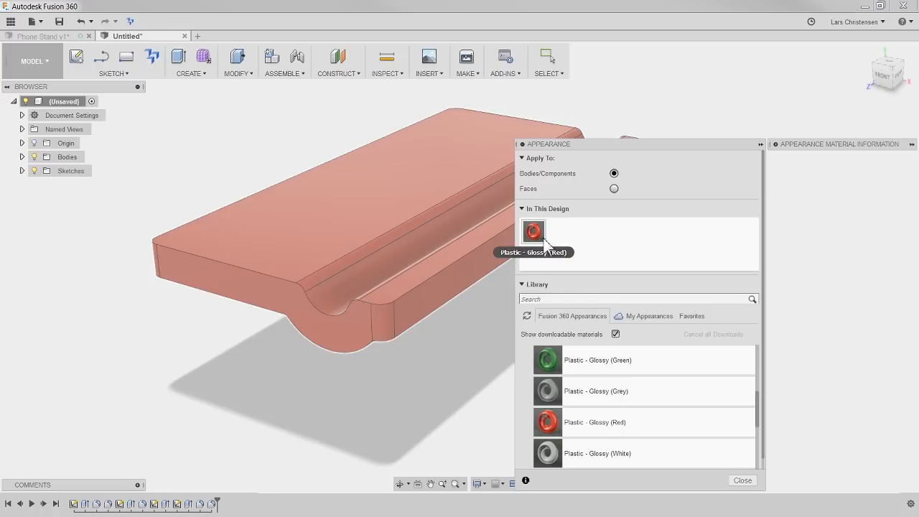
left_click(743, 480)
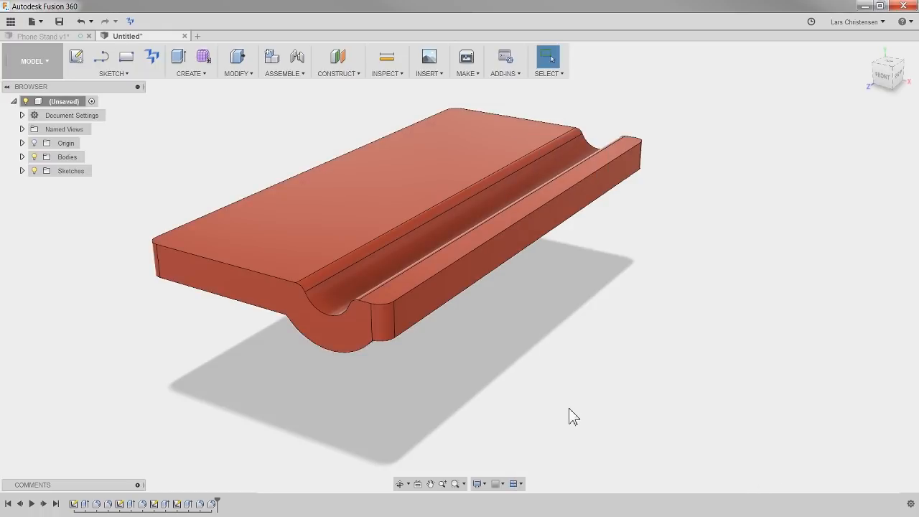
Save the design as Phone Stand in the master folder of the LiveStream project
middle_click_drag(573, 411, 556, 386, "shift")
scroll(419, 356, "down", 5)
scroll(436, 379, "up", 4)
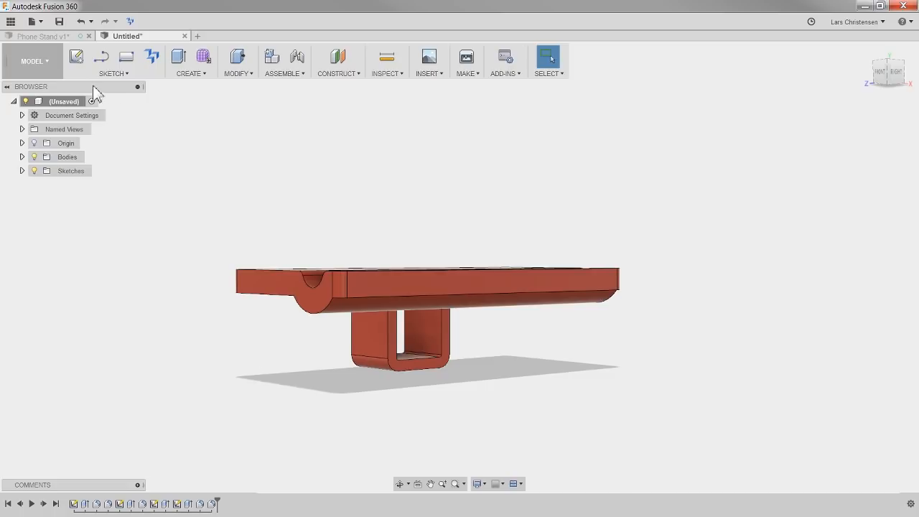
left_click(58, 22)
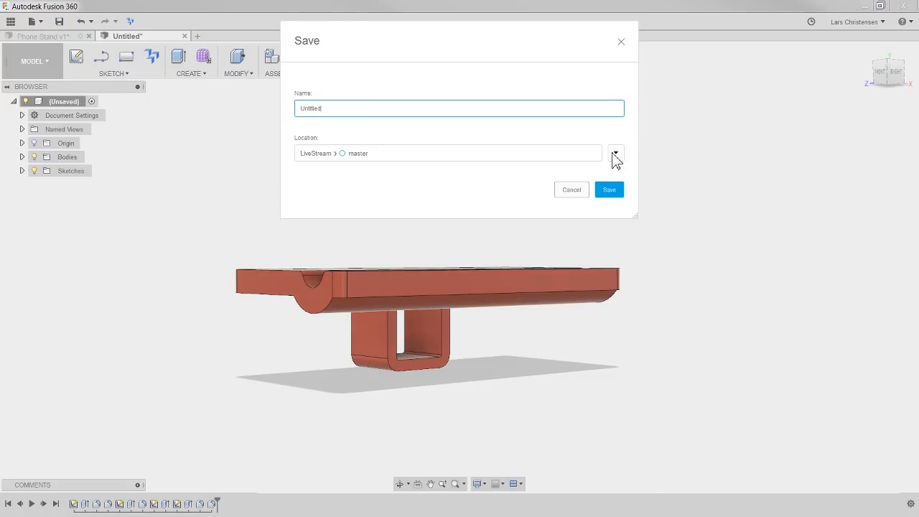
left_click(616, 155)
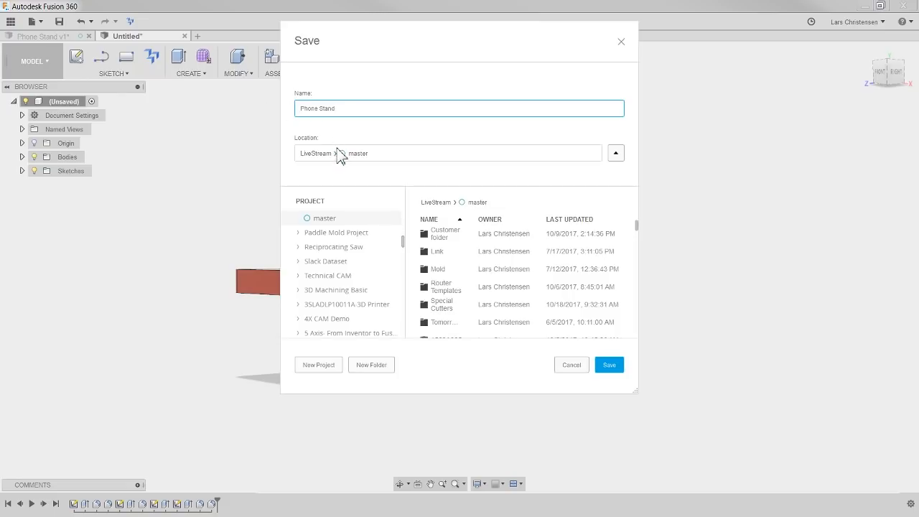
left_click(610, 366)
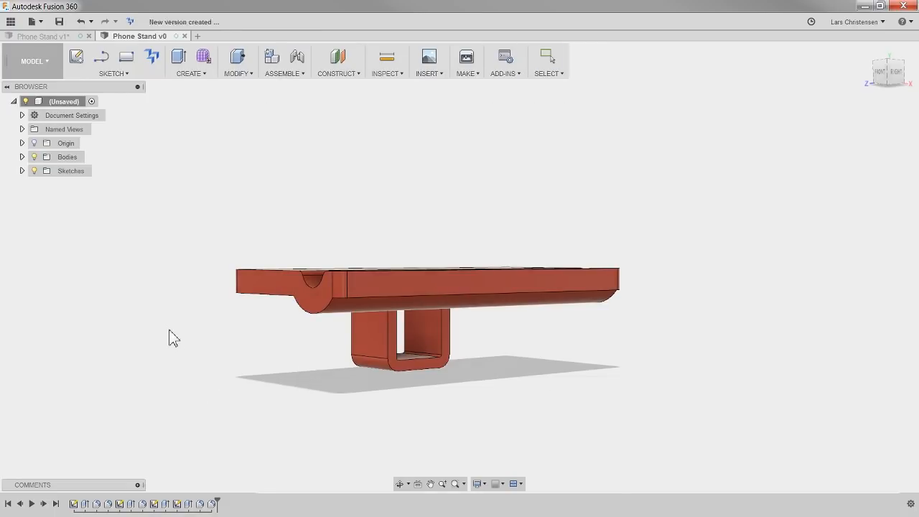
Preview the stand body's 3D print mesh with Meshmixer as the print utility, and cancel without sending it
mouse_move(201, 265)
middle_mouse_down("shift")
mouse_move(207, 275)
mouse_move(223, 261)
mouse_move(207, 232)
mouse_move(152, 250)
mouse_move(199, 277)
middle_mouse_up("shift")
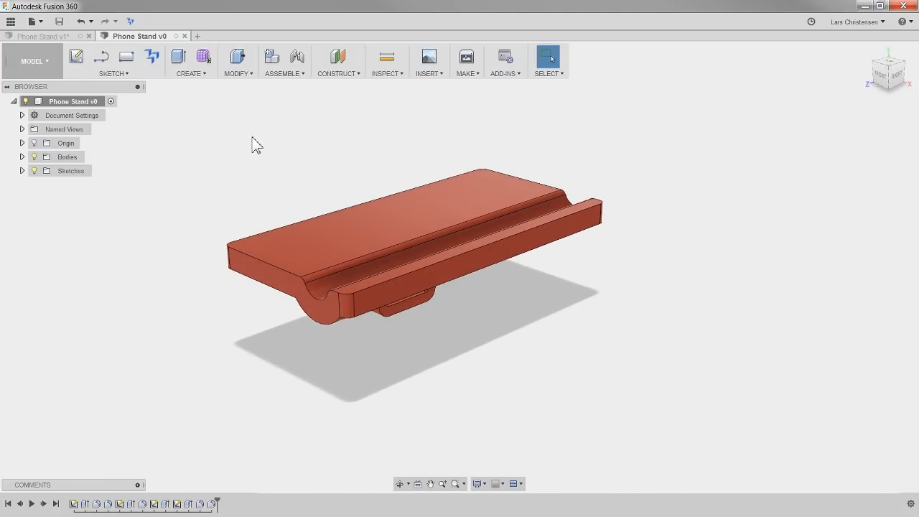
scroll(277, 208, "up", 2)
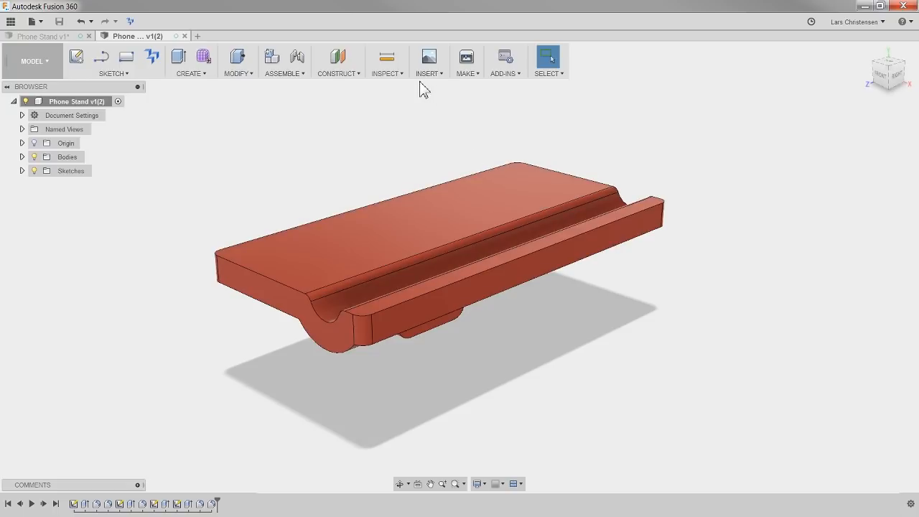
left_click(468, 73)
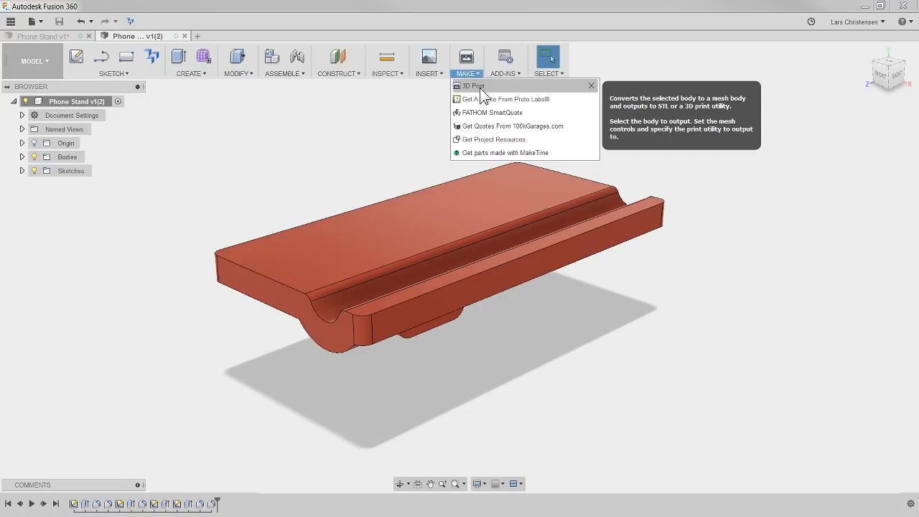
left_click(480, 89)
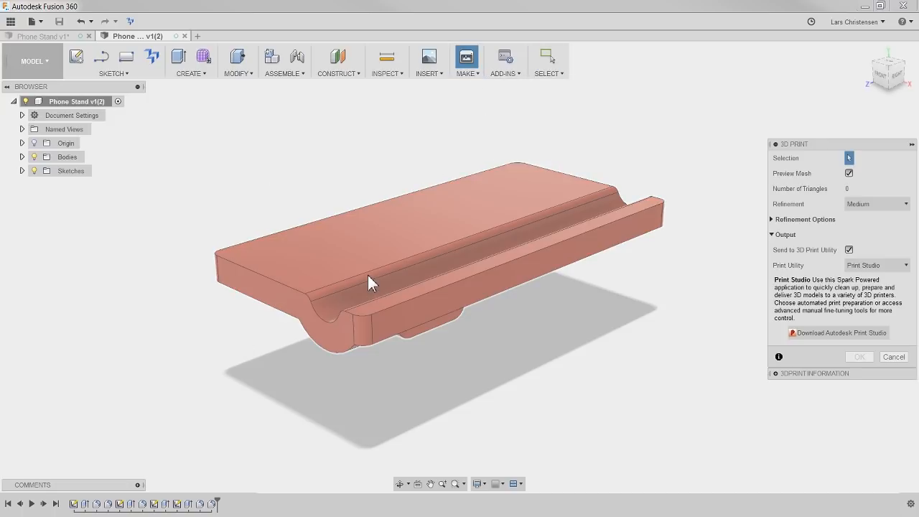
left_click(368, 276)
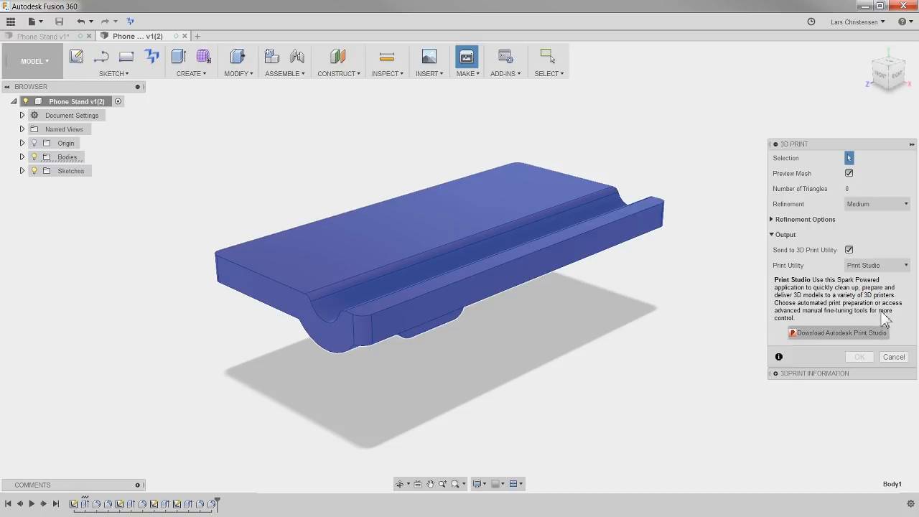
left_click(898, 265)
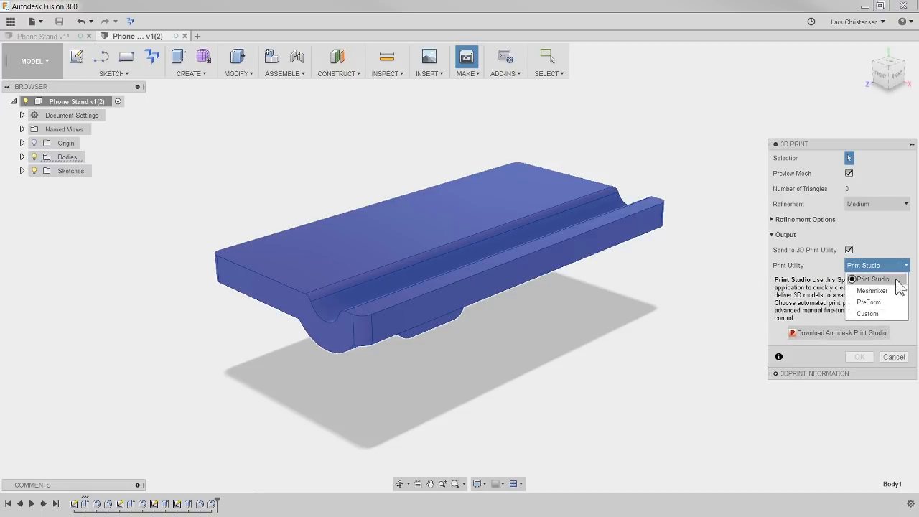
left_click(891, 291)
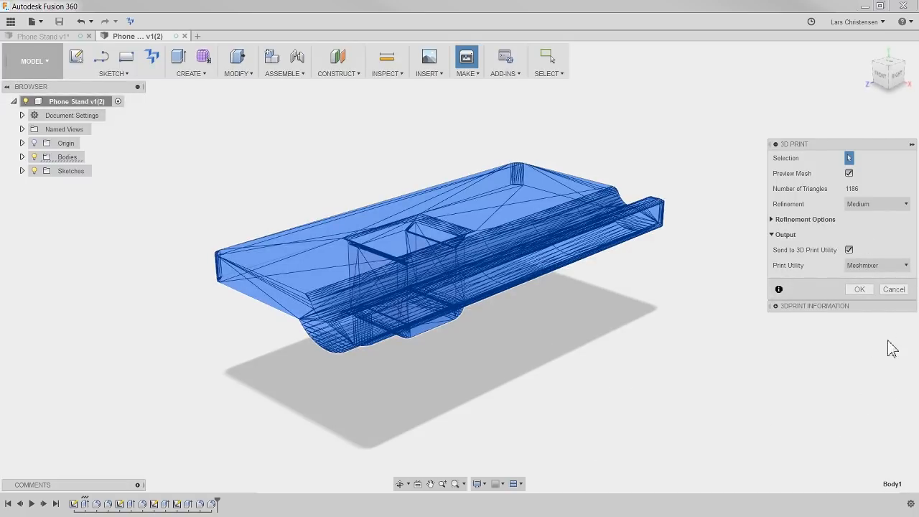
left_click(894, 289)
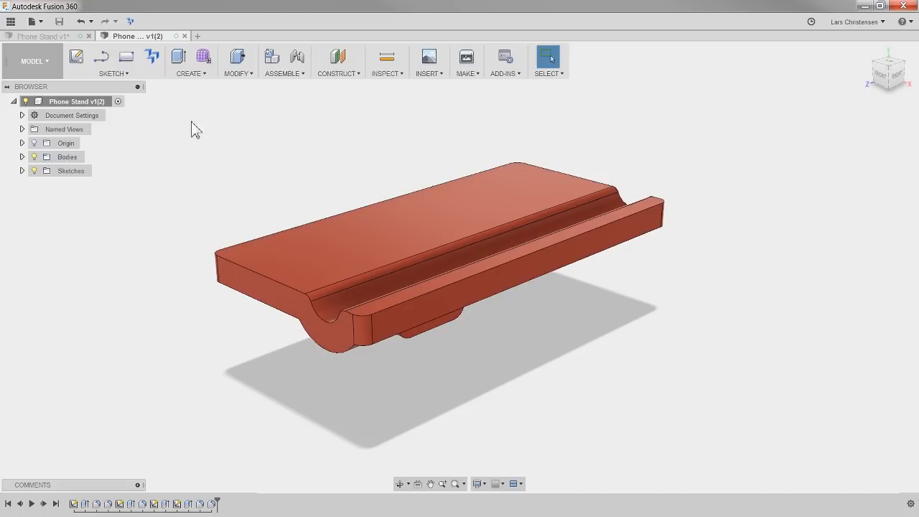
Open the fillet on the platform's four vertical corners for editing and clear its edge selection
mouse_move(201, 192)
middle_mouse_down("shift")
mouse_move(206, 160)
mouse_move(199, 188)
middle_mouse_up("shift")
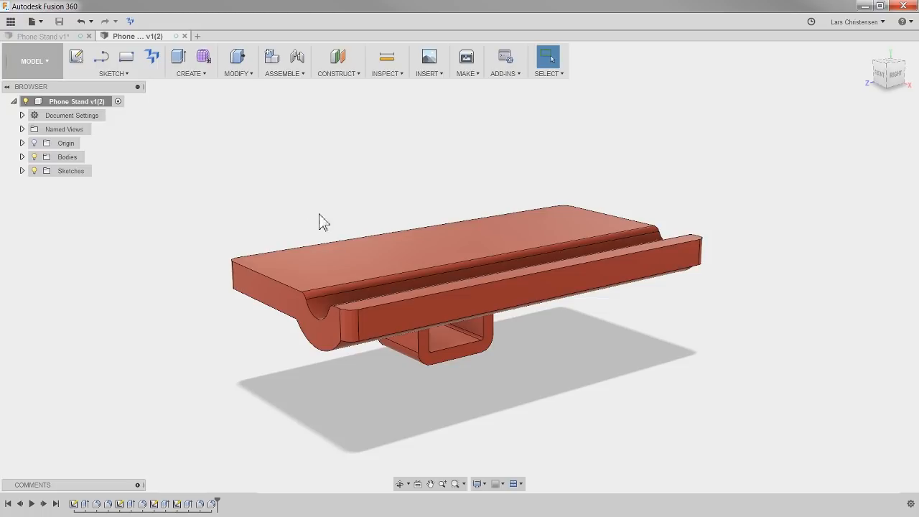
middle_click_drag(323, 223, 282, 222, "shift")
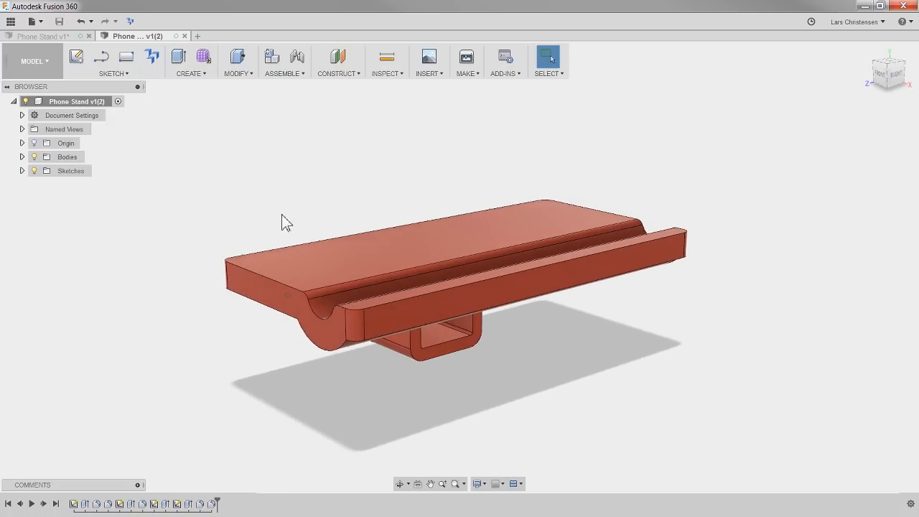
left_click(212, 502)
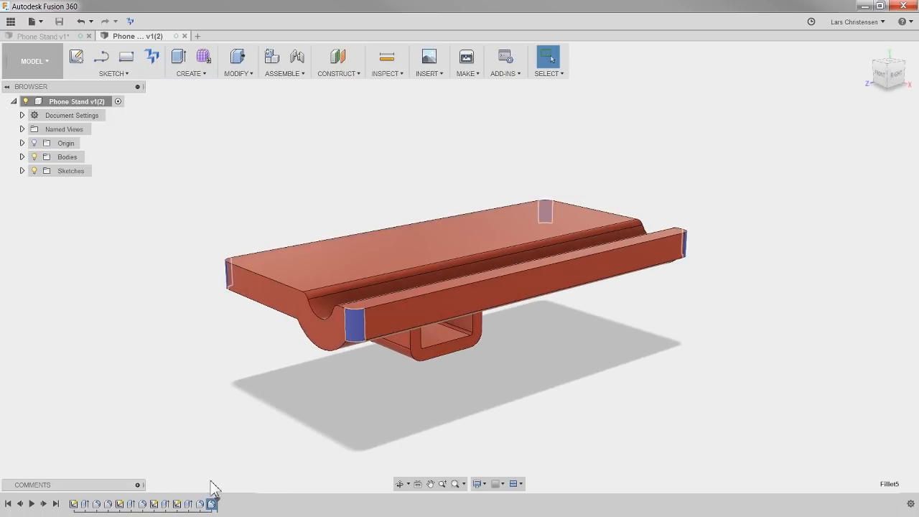
right_click(212, 503)
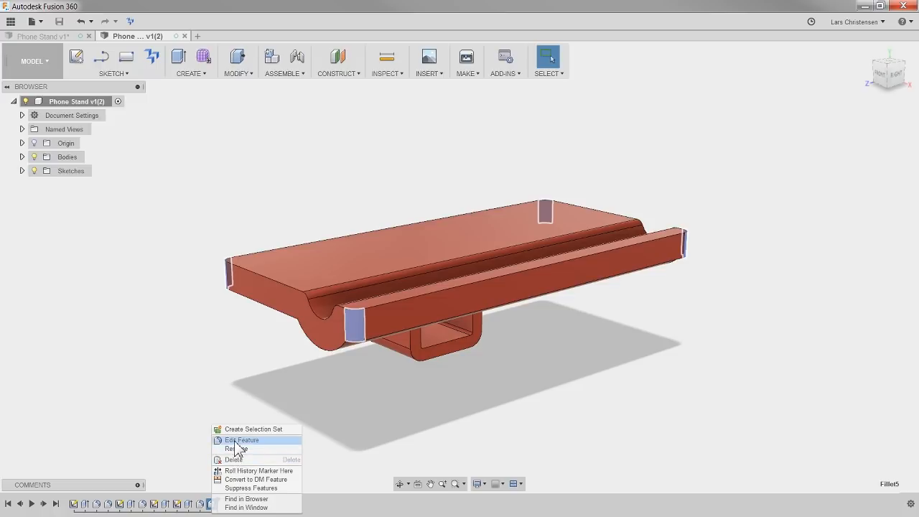
left_click(237, 441)
left_click(871, 159)
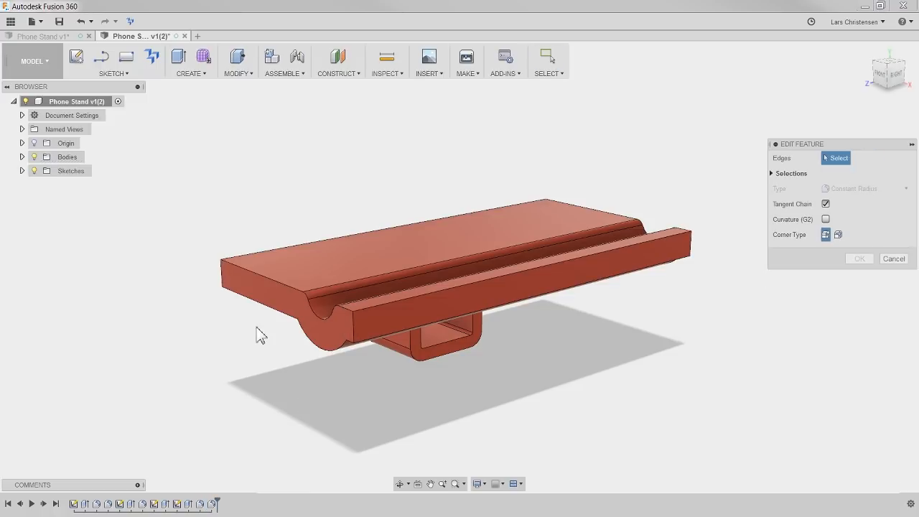
Select the platform's four vertical corner edges while viewing it from different sides, and clear the selection again
left_click(222, 291)
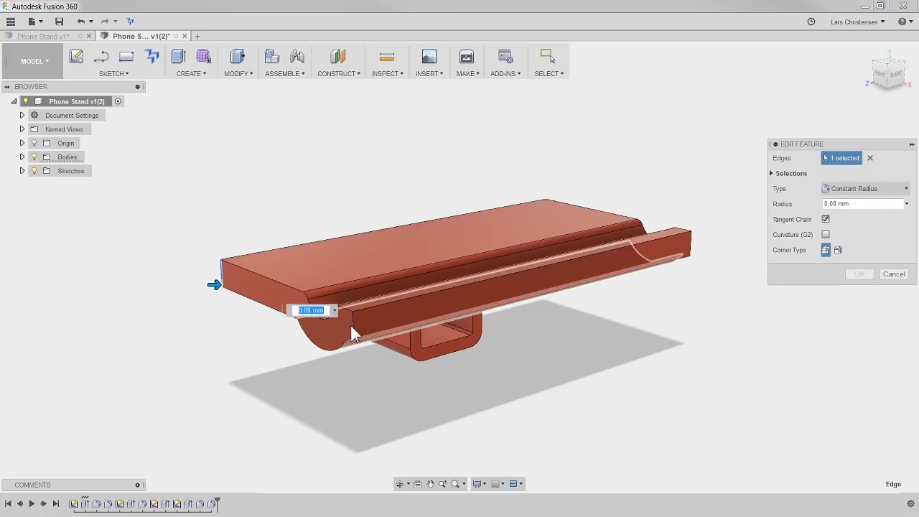
left_click(351, 328)
left_click(691, 255)
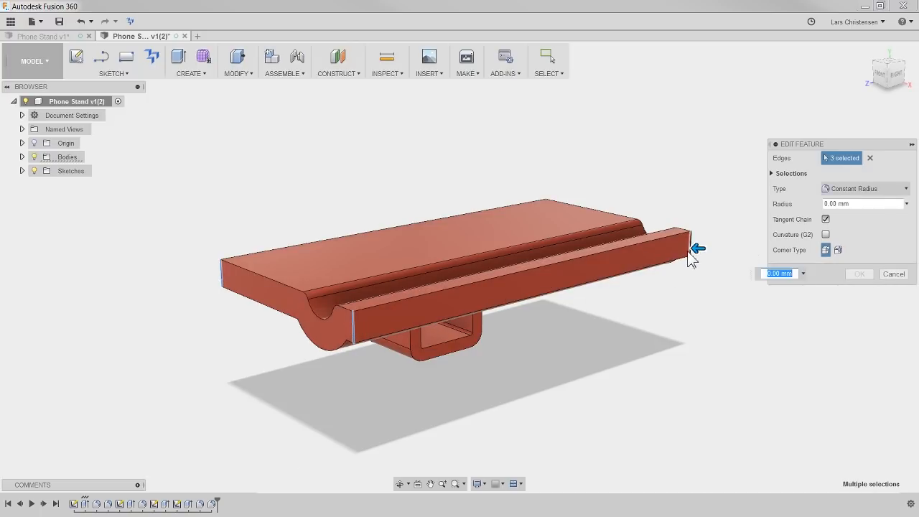
middle_click_drag(550, 369, 424, 360, "shift")
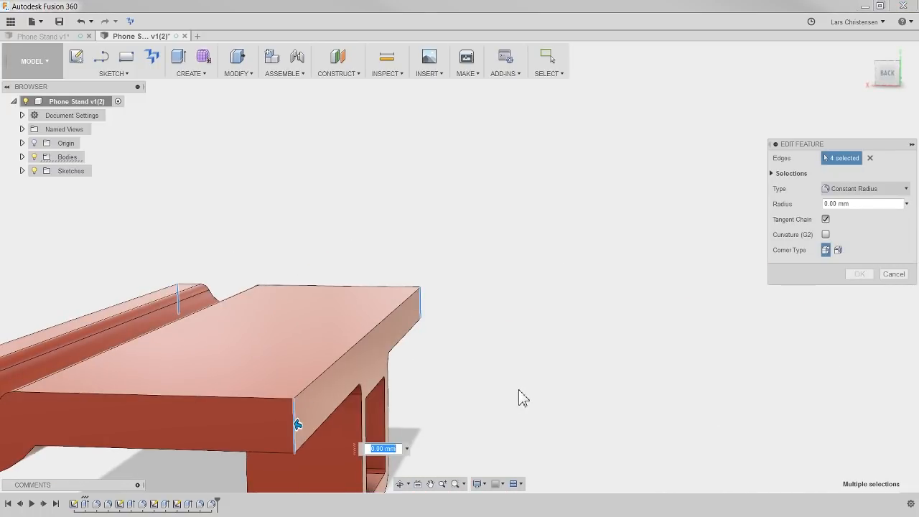
middle_click_drag(521, 397, 579, 375, "shift")
scroll(659, 115, "up", 1)
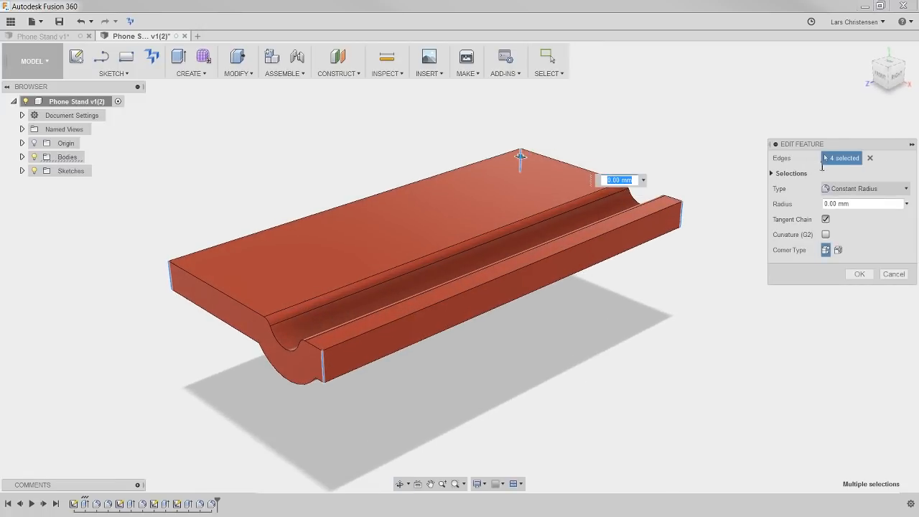
left_click(870, 160)
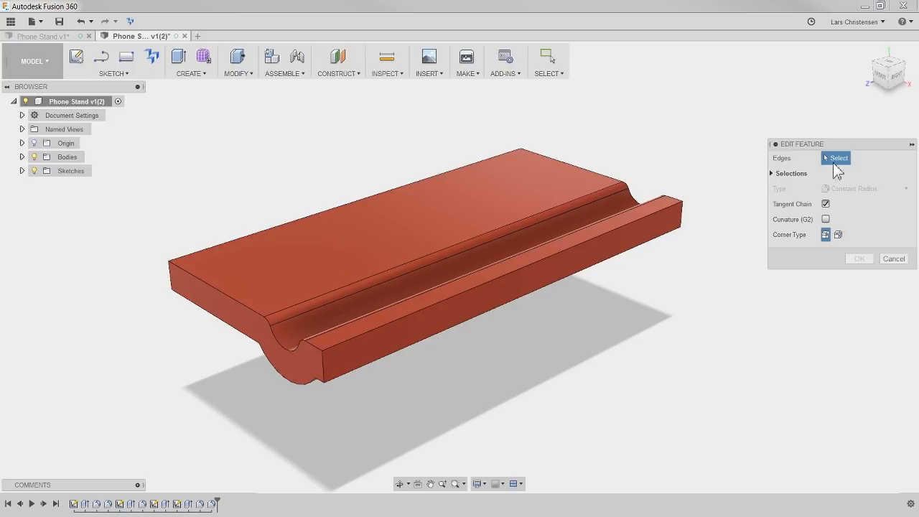
Reselect the platform's four vertical corner edges, including the hidden back one, and set their fillet radius to 3 mm
left_click(171, 287)
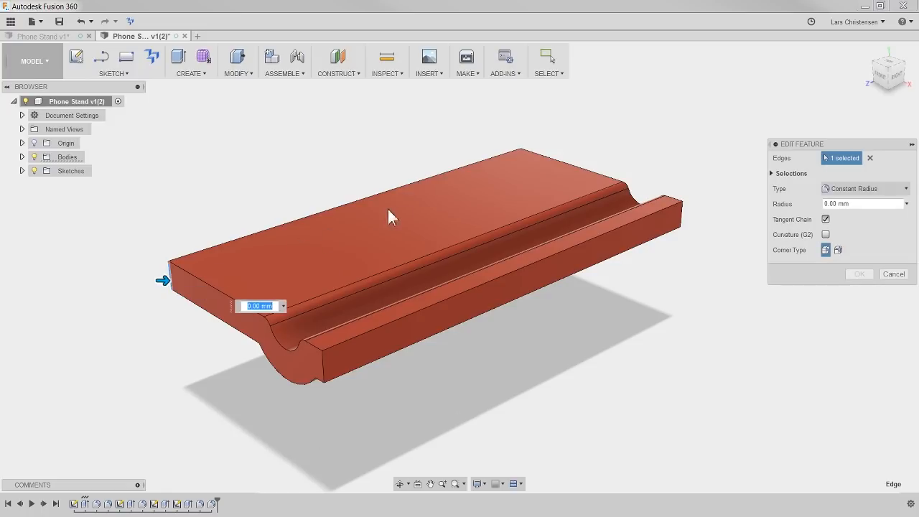
left_click(521, 161)
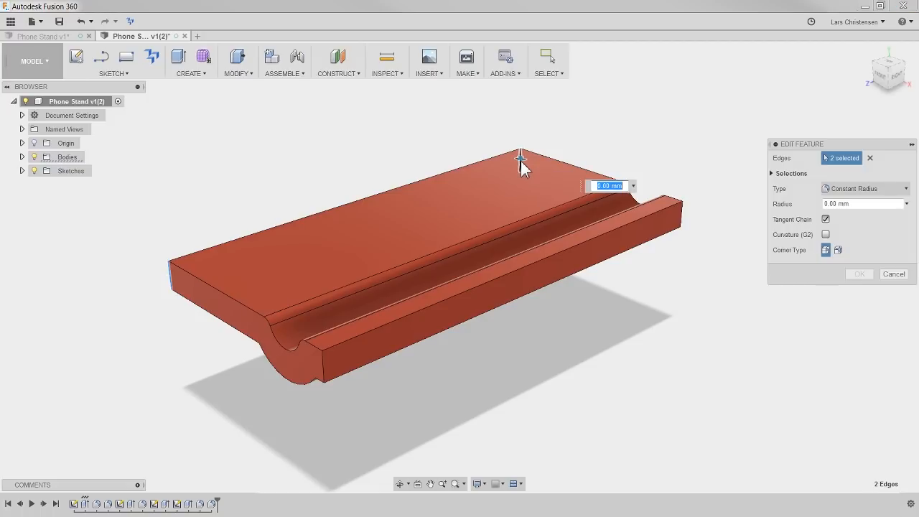
left_click(680, 221)
left_click(323, 370)
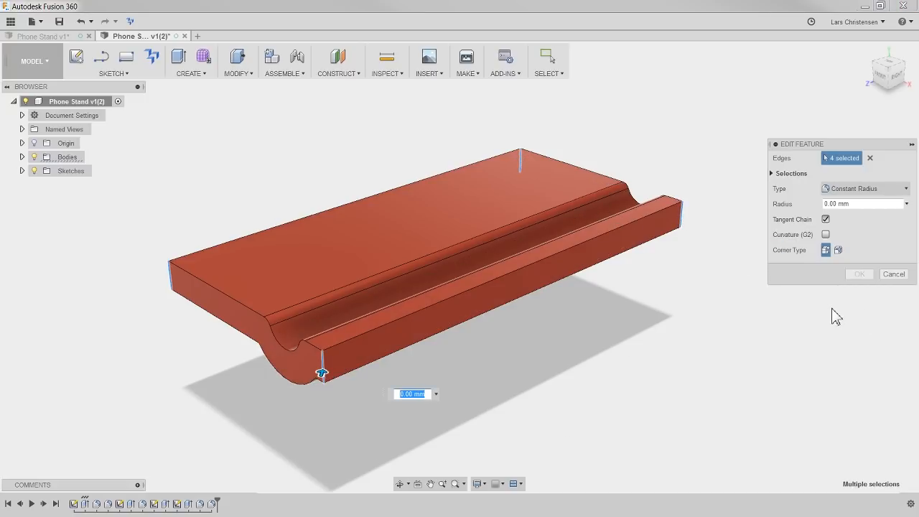
left_click(865, 205)
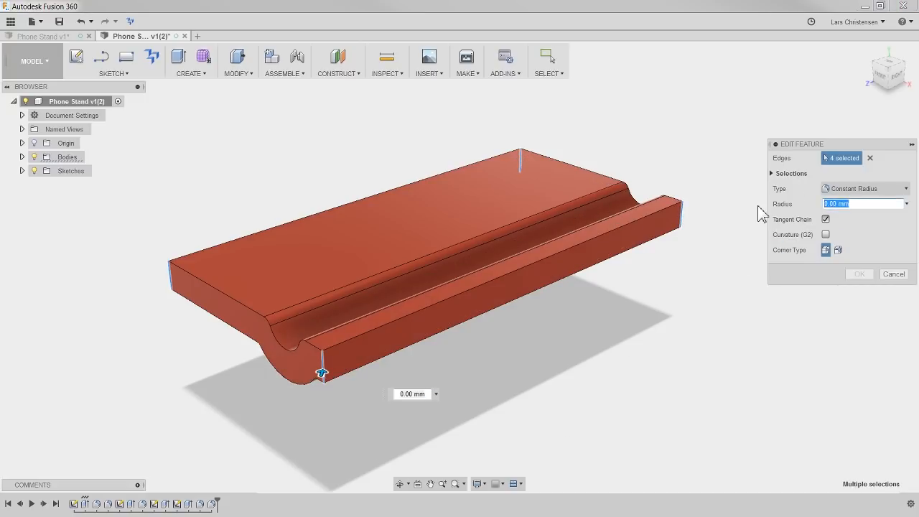
type("3")
key("Return")
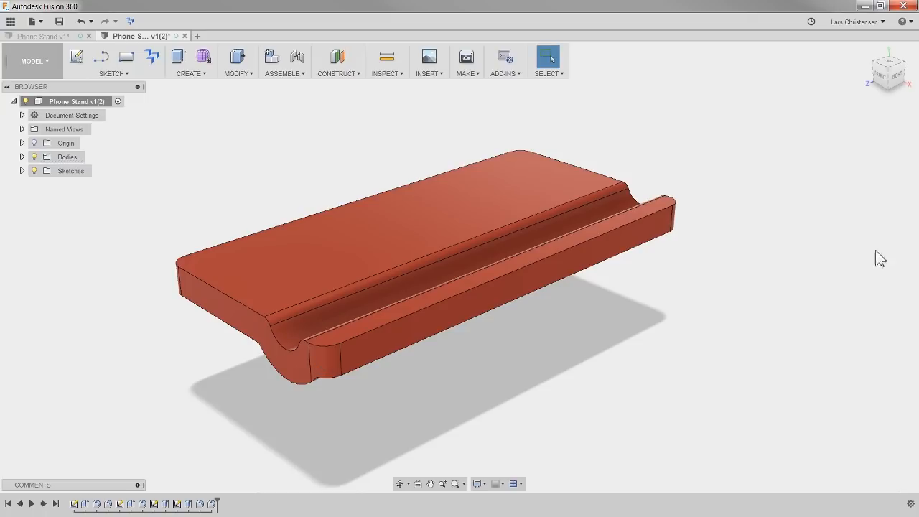
middle_click_drag(173, 358, 186, 342, "shift")
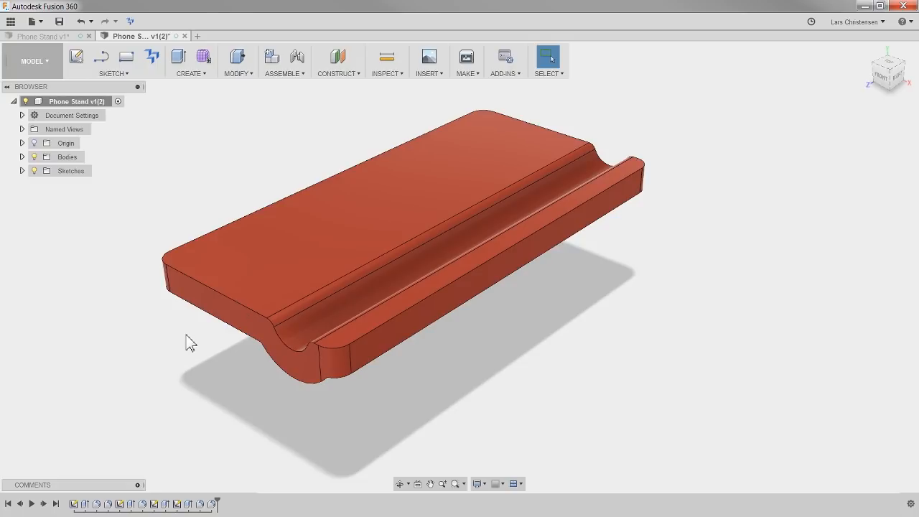